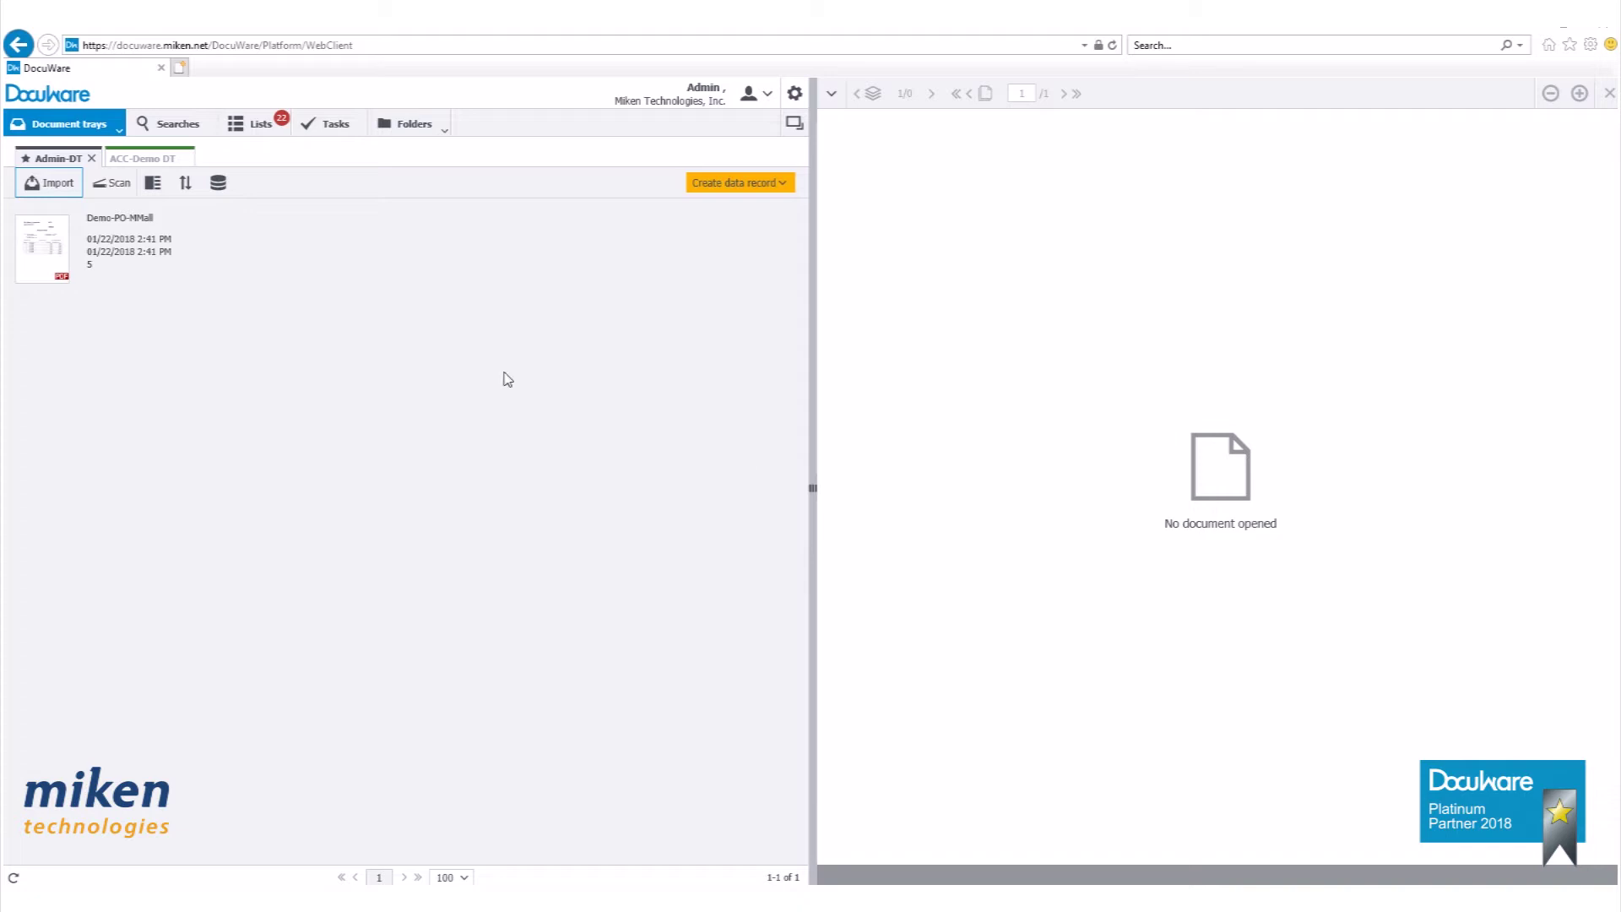
Open the Demo-PO-MMall document in the viewer beside the Word purchase order
{"action": "left_click", "coordinate": [44, 253]}
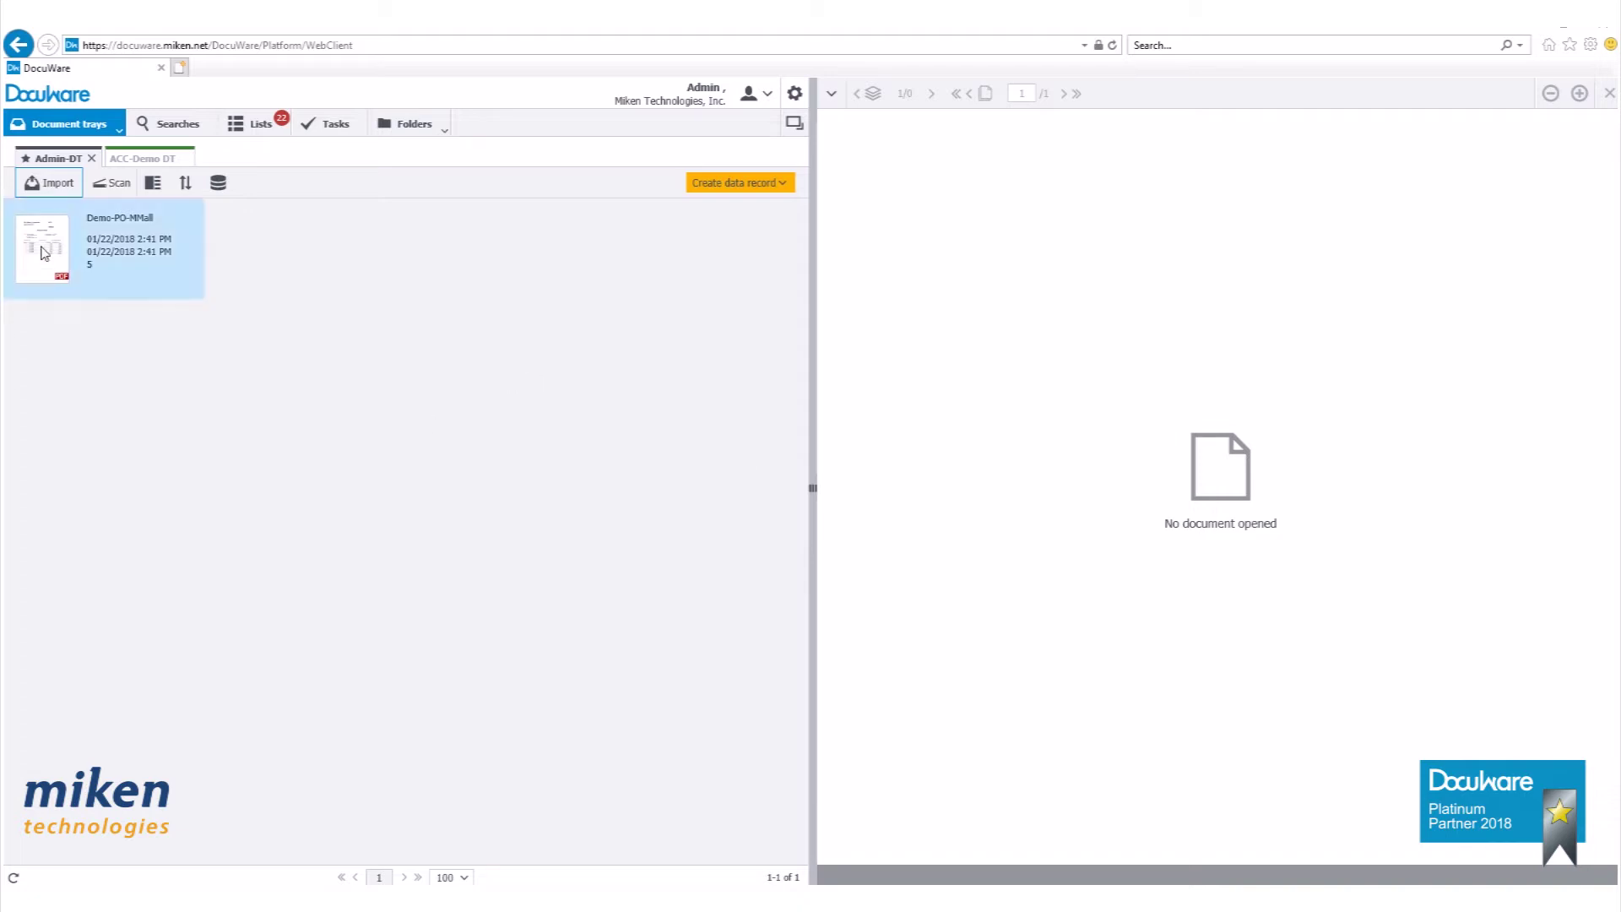
{"action": "left_click", "coordinate": [44, 253]}
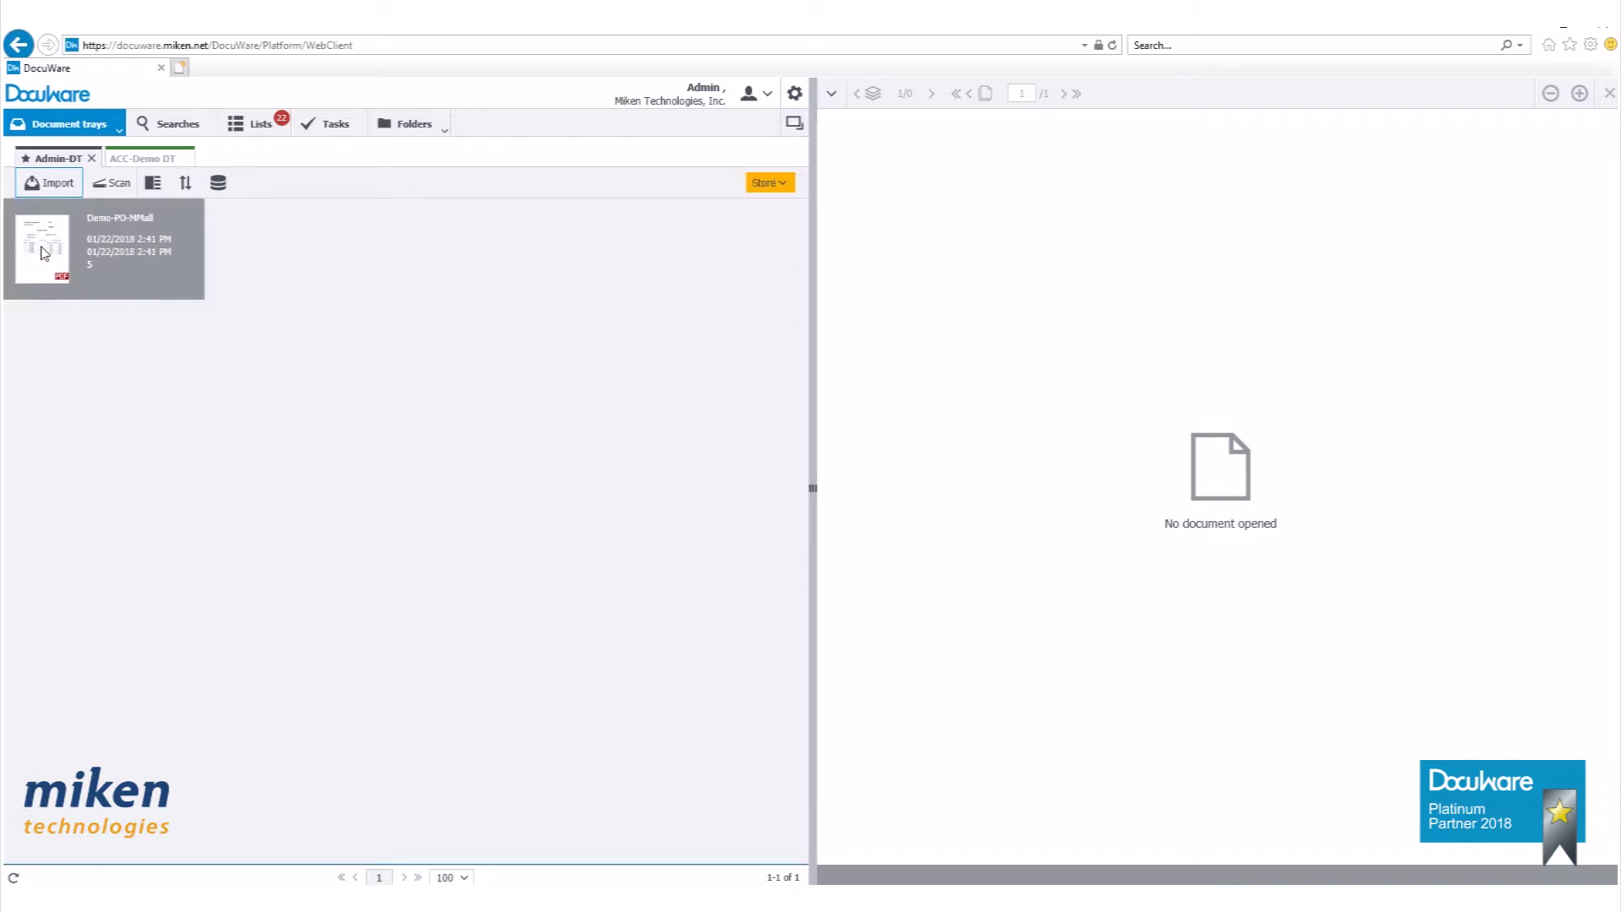
{"action": "double_click", "coordinate": [44, 254]}
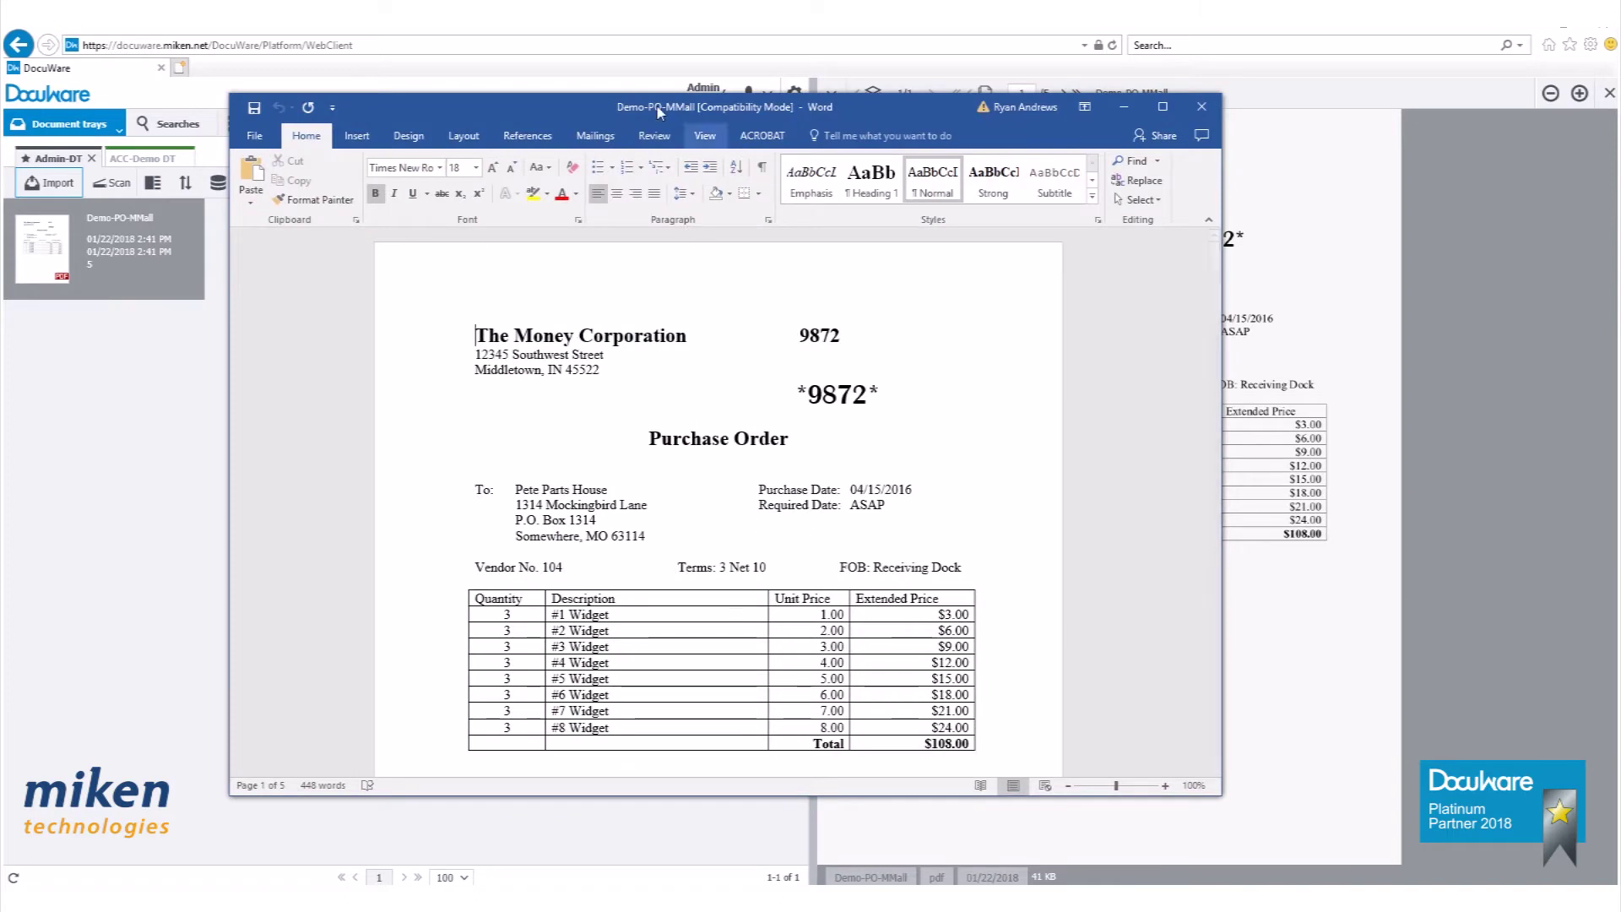
{"action": "left_click_drag", "start_coordinate": [665, 91], "coordinate": [625, 37]}
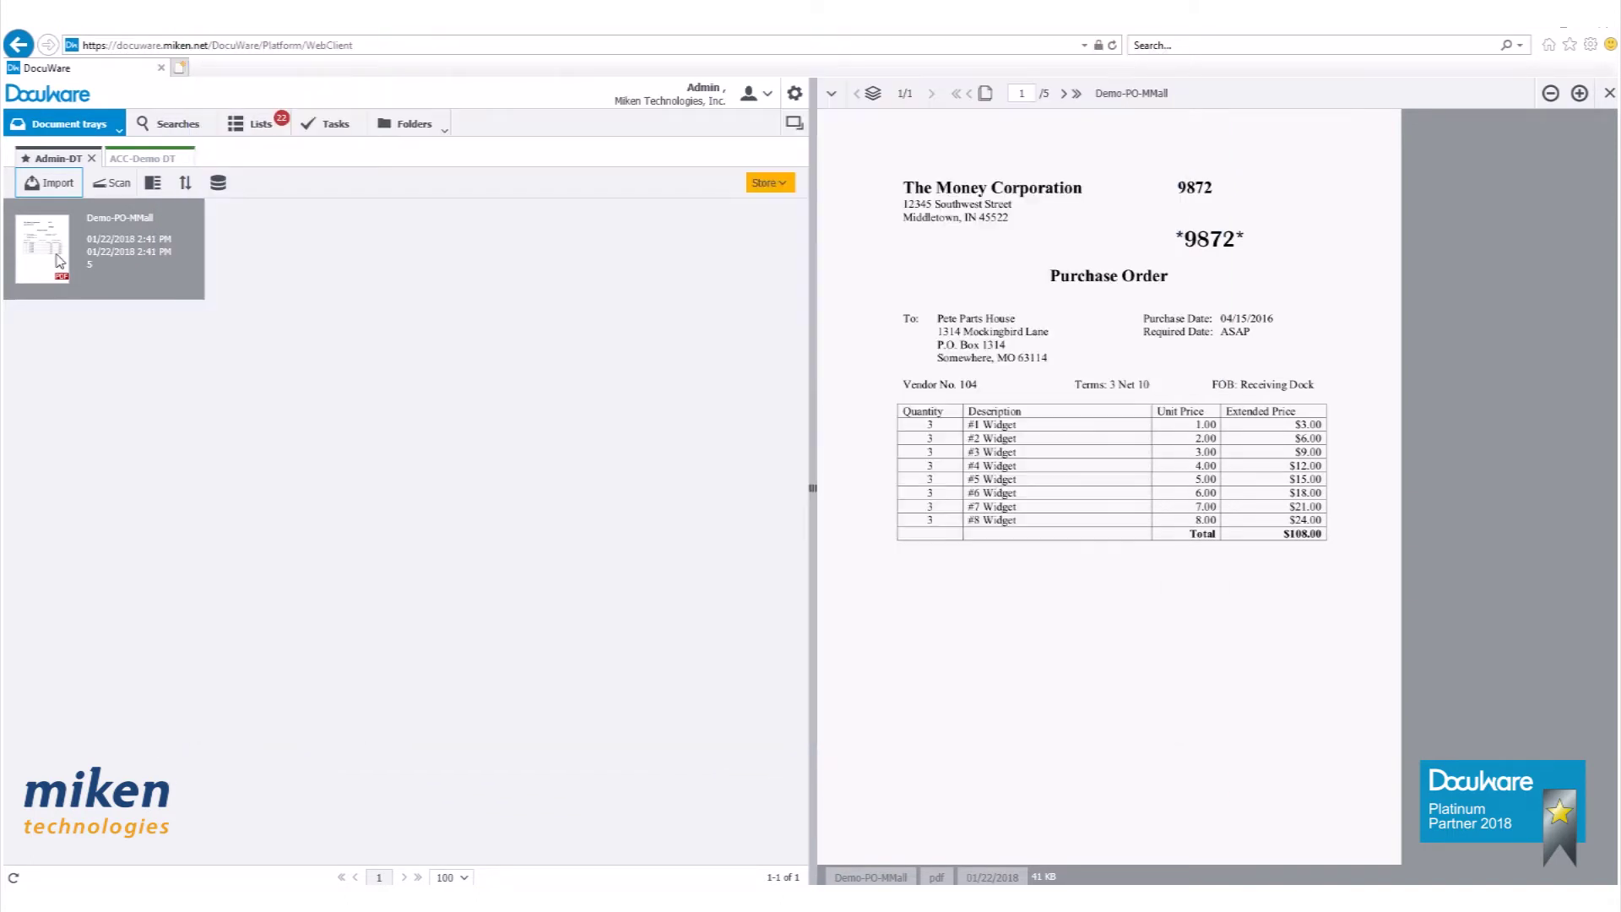
Unstaple Demo-PO-MMall into five documents and open the first one in the viewer
{"action": "right_click", "coordinate": [59, 260]}
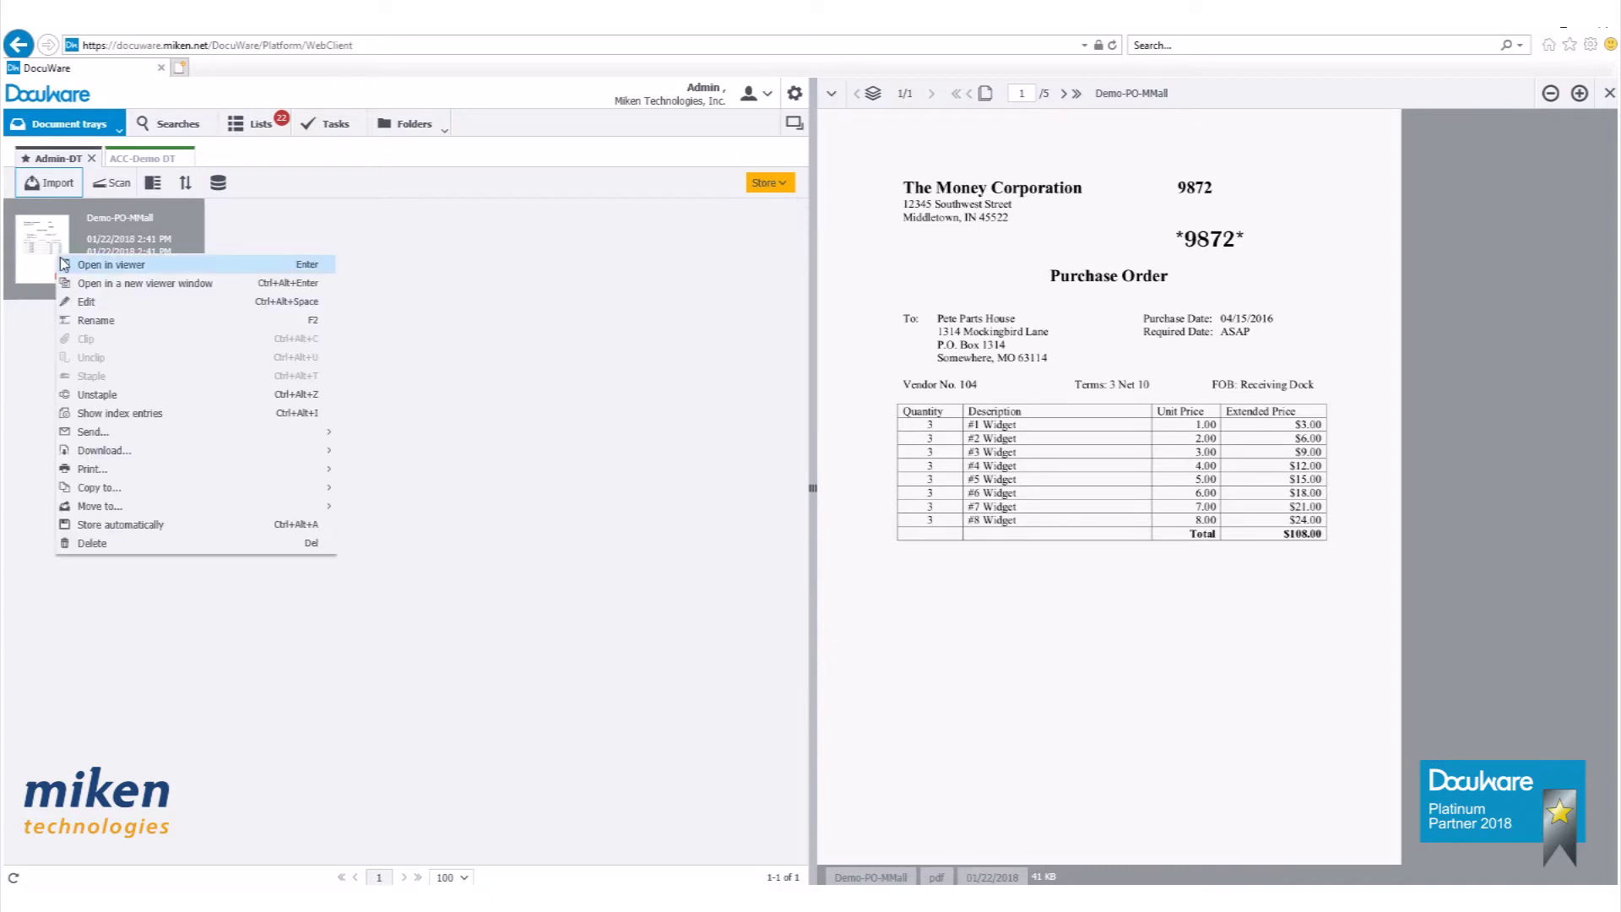
{"action": "left_click", "coordinate": [99, 395]}
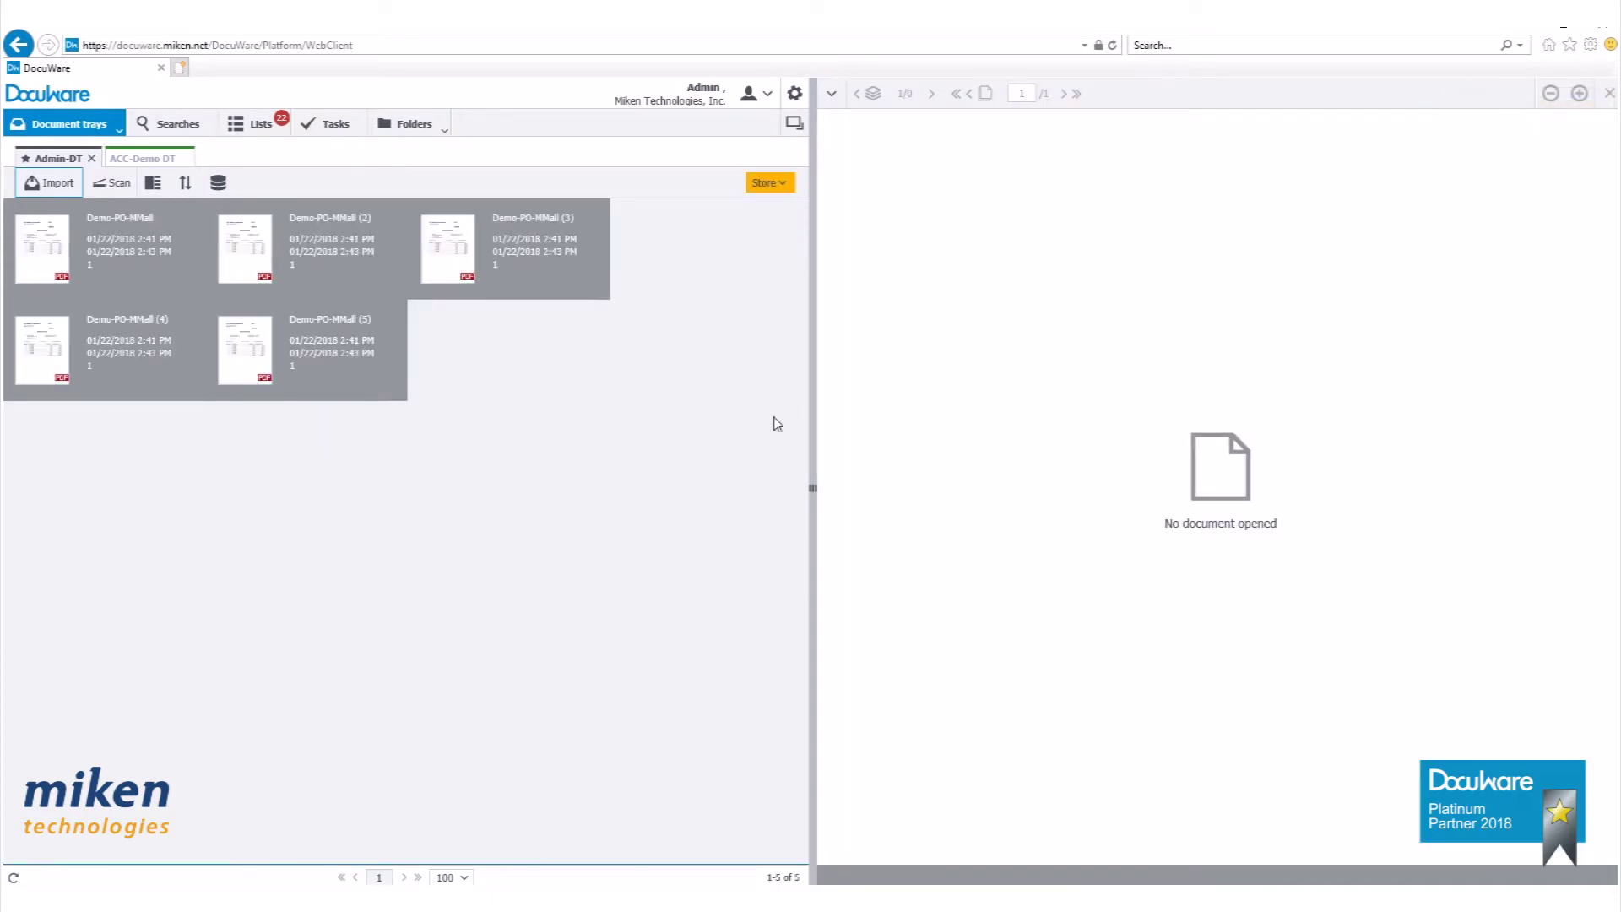
{"action": "left_click", "coordinate": [454, 257]}
{"action": "double_click", "coordinate": [57, 251]}
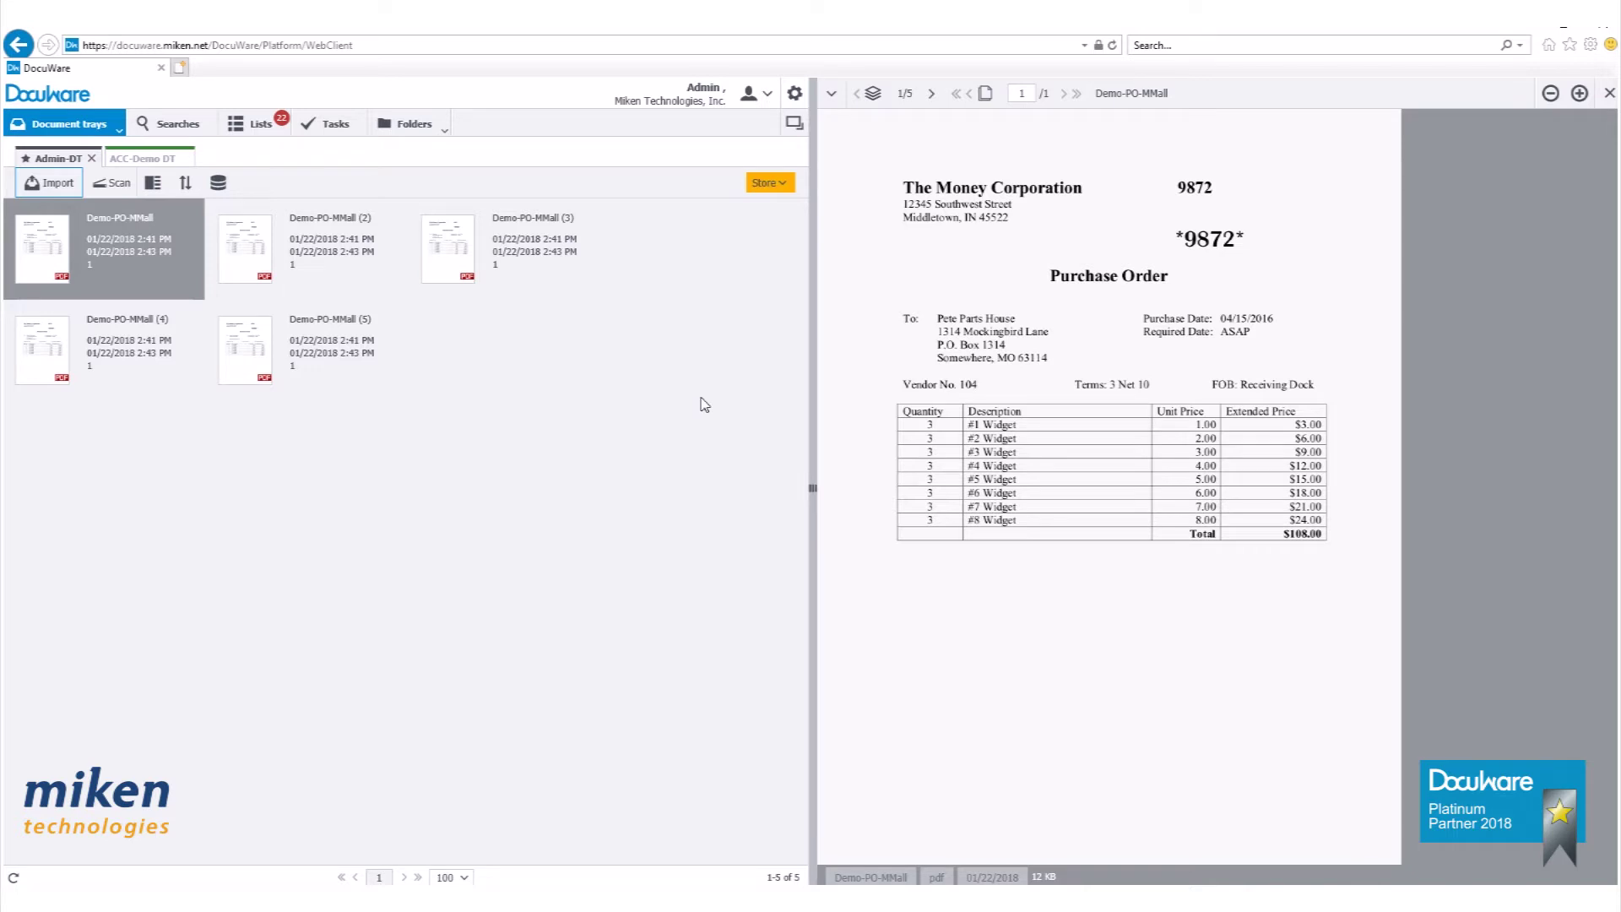
{"action": "left_click", "coordinate": [794, 94]}
Add a new printer configuration under Configurations > Printer
{"action": "left_click", "coordinate": [638, 123]}
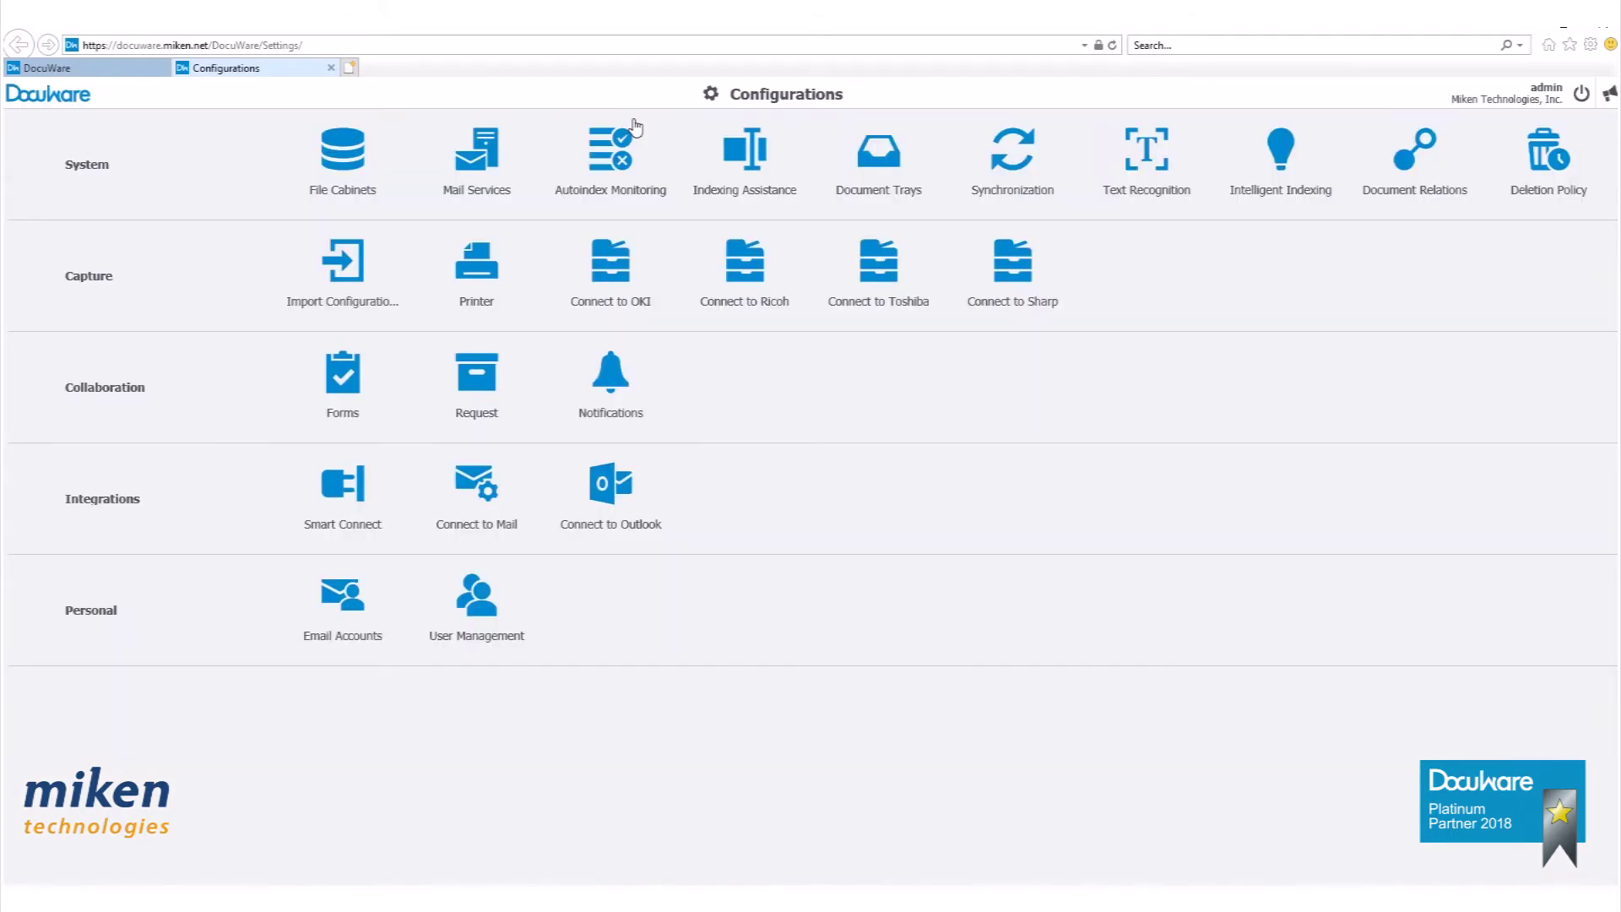
{"action": "left_click", "coordinate": [478, 288]}
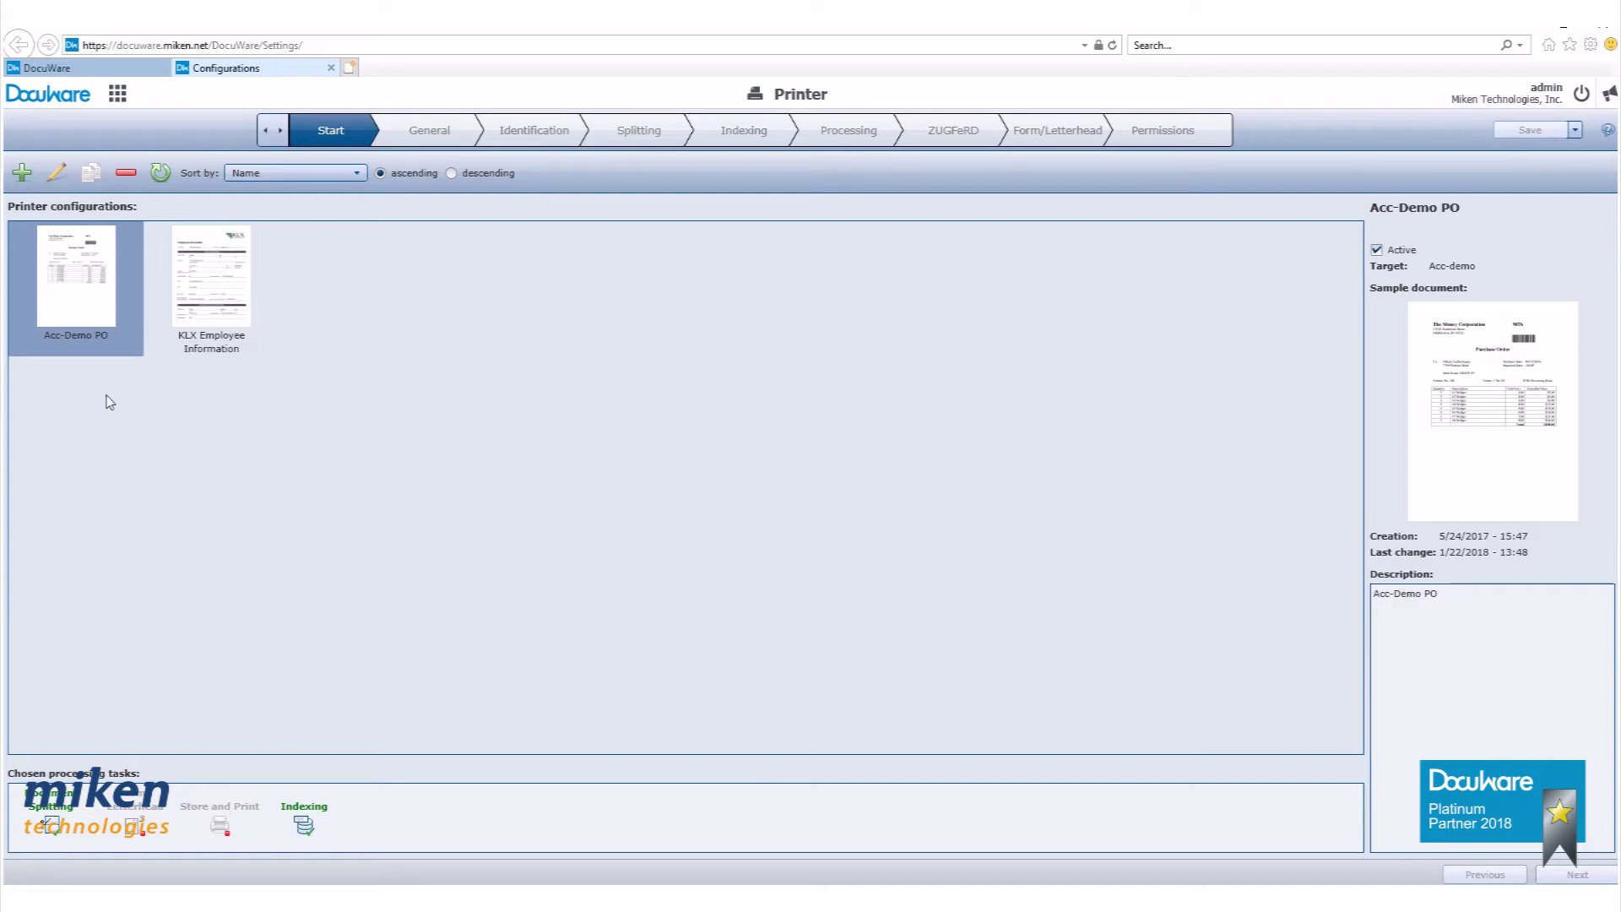
{"action": "left_click", "coordinate": [22, 173]}
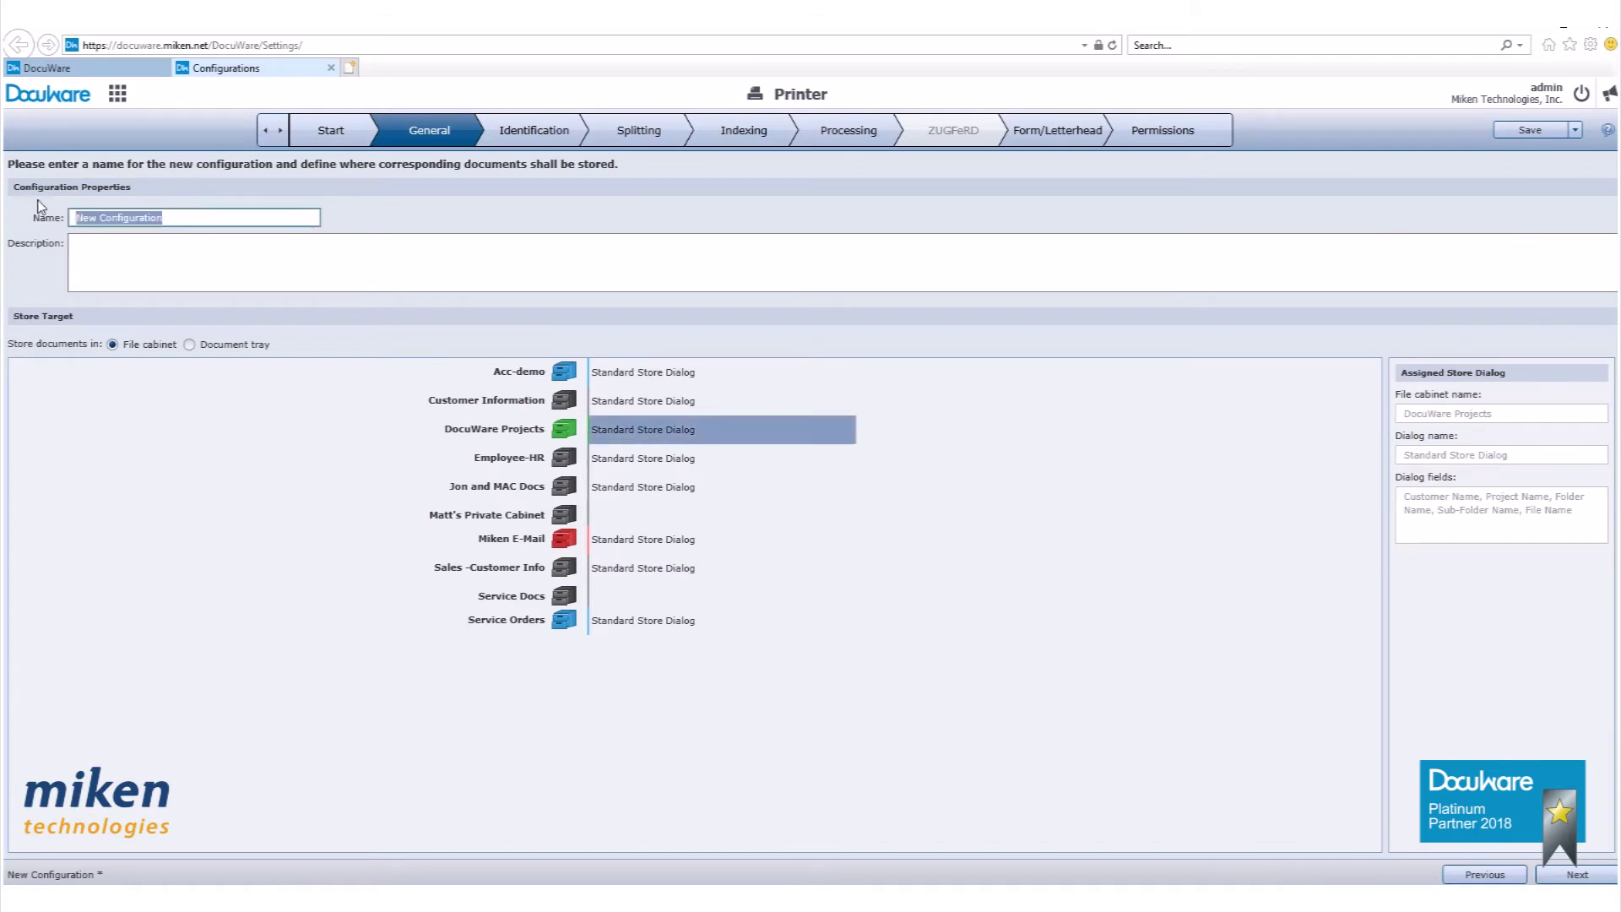
Name it 'Demo config', describe it 'This is a demo.', and use Acc-demo's Standard Store Dialog
{"action": "type", "text": "Demo config"}
{"action": "left_click", "coordinate": [106, 255]}
{"action": "type", "text": "T"}
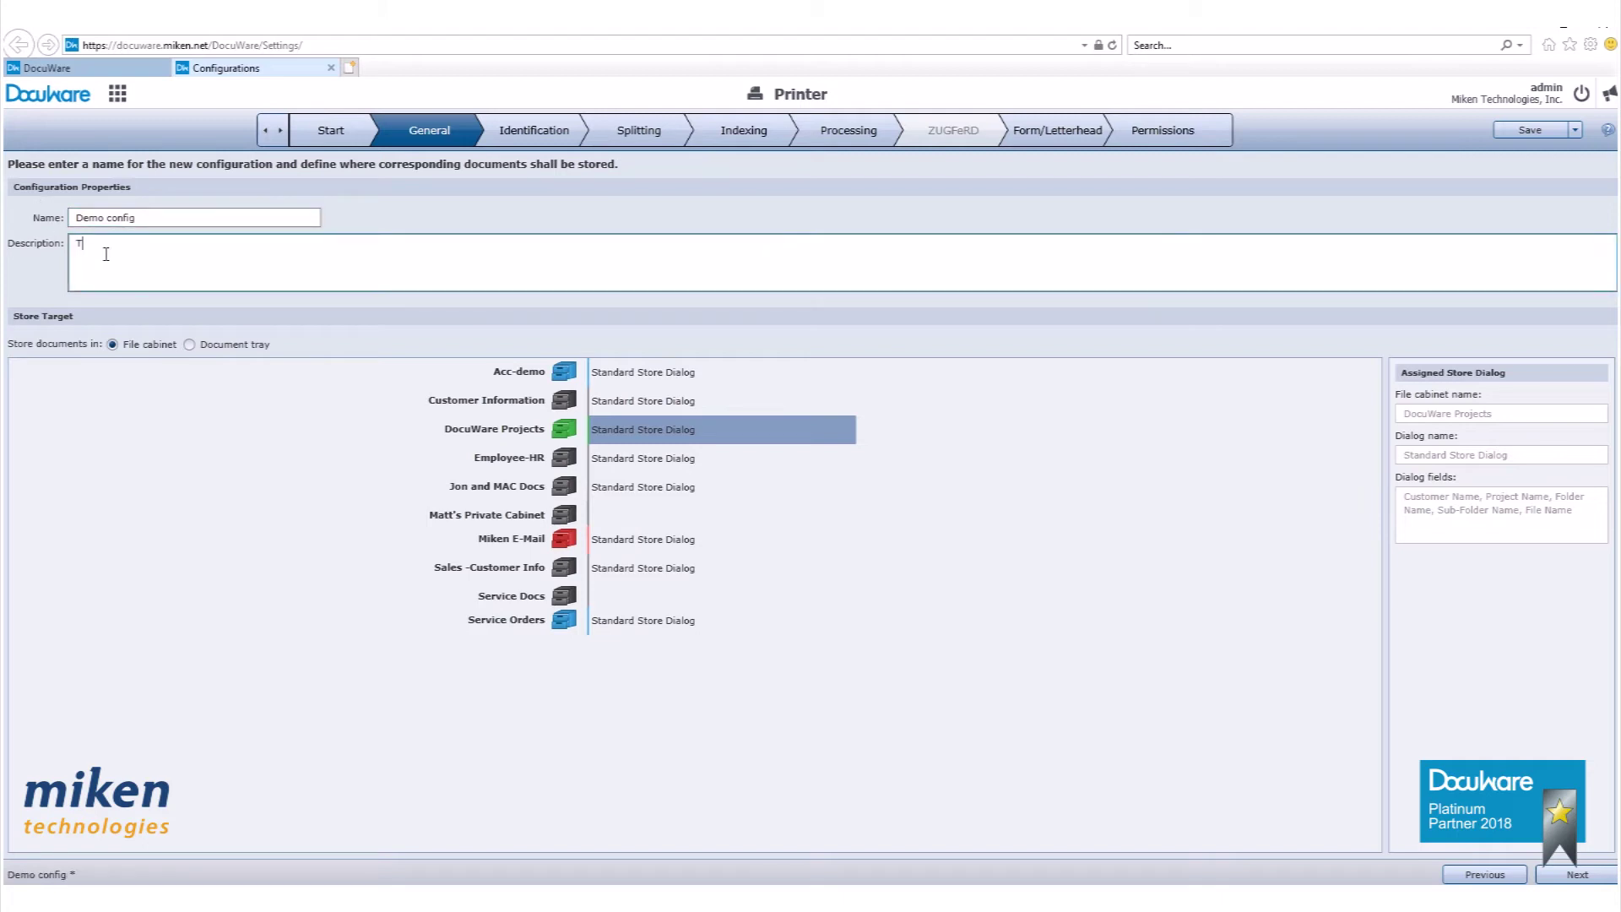
{"action": "type", "text": "his is a demo."}
{"action": "left_click", "coordinate": [600, 380]}
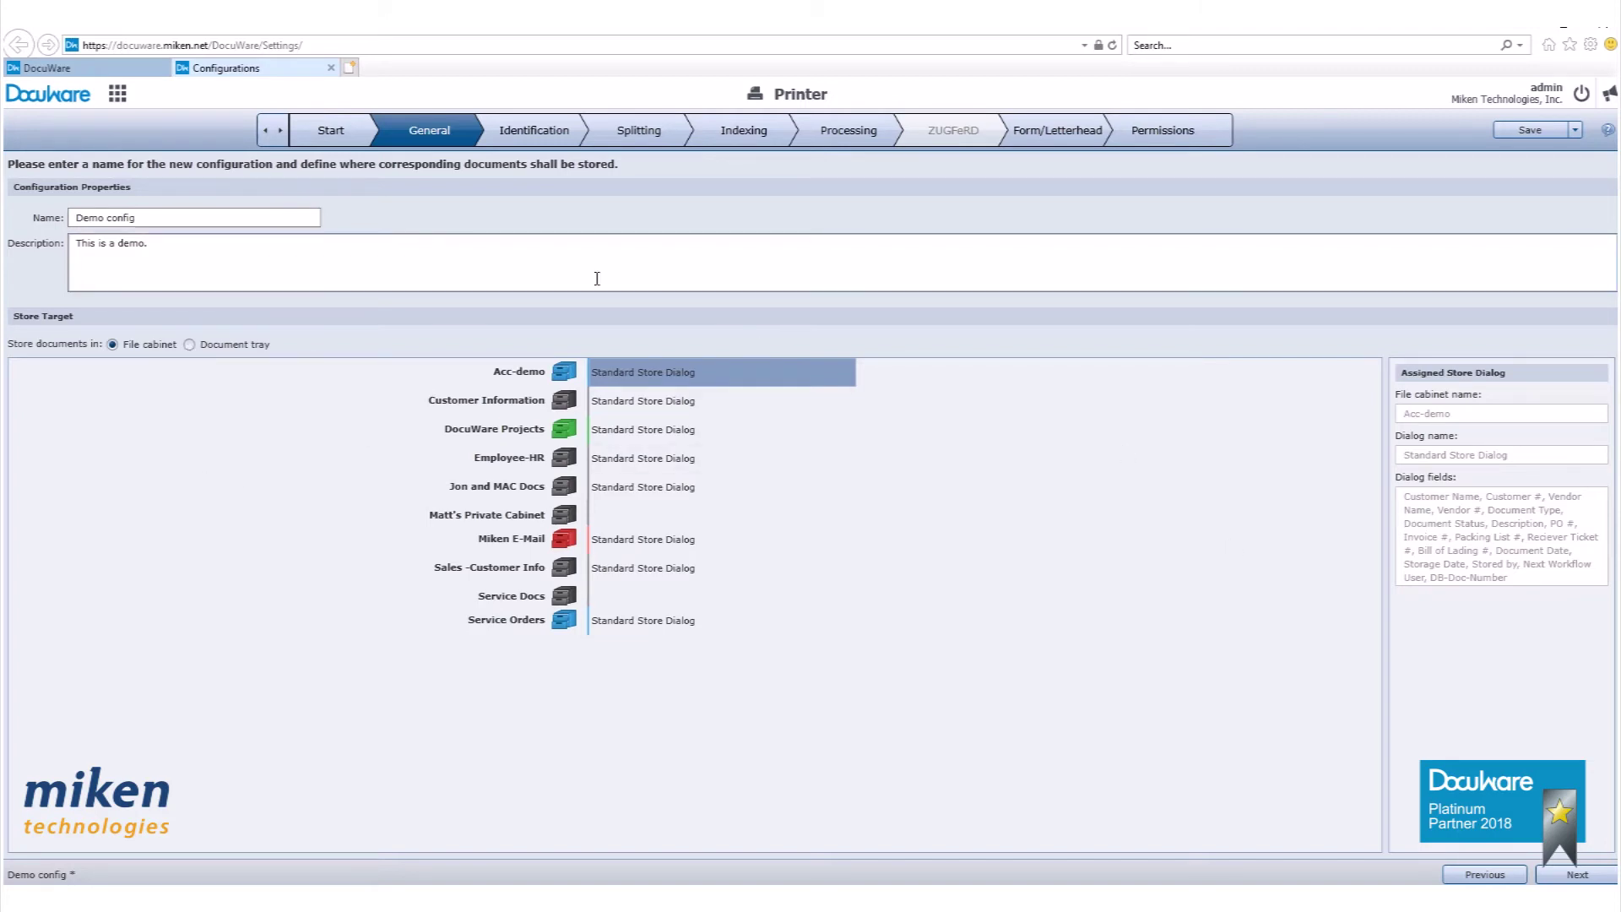
On the Identification step, apply Demo-PO-MMall from the Admin-DT tray as sample
{"action": "left_click", "coordinate": [1561, 876]}
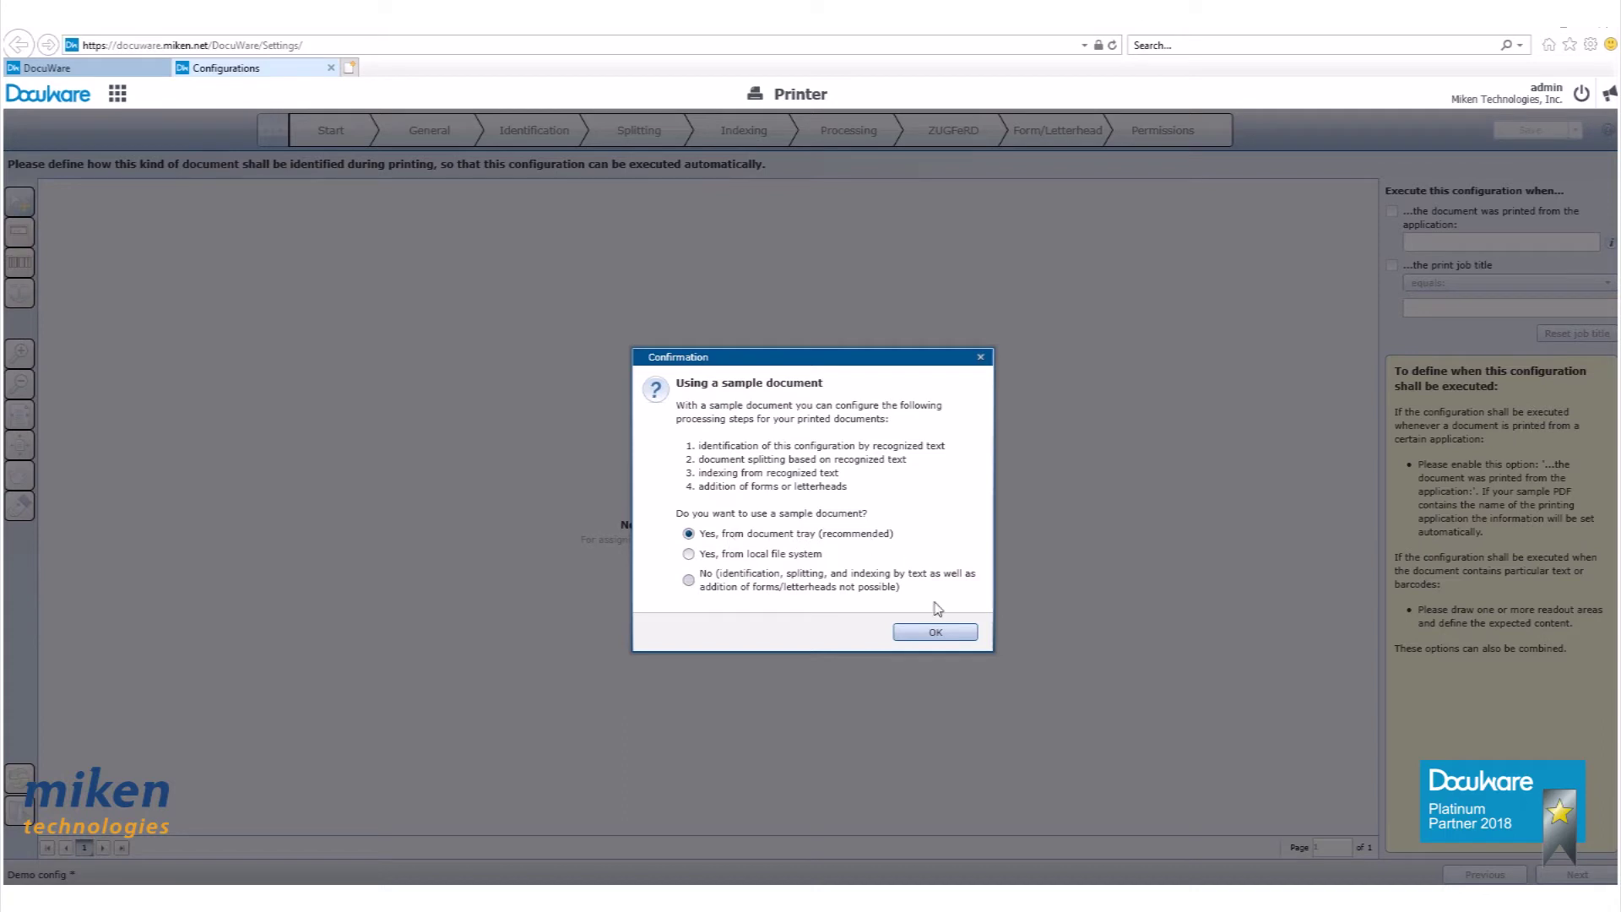
{"action": "left_click", "coordinate": [936, 632]}
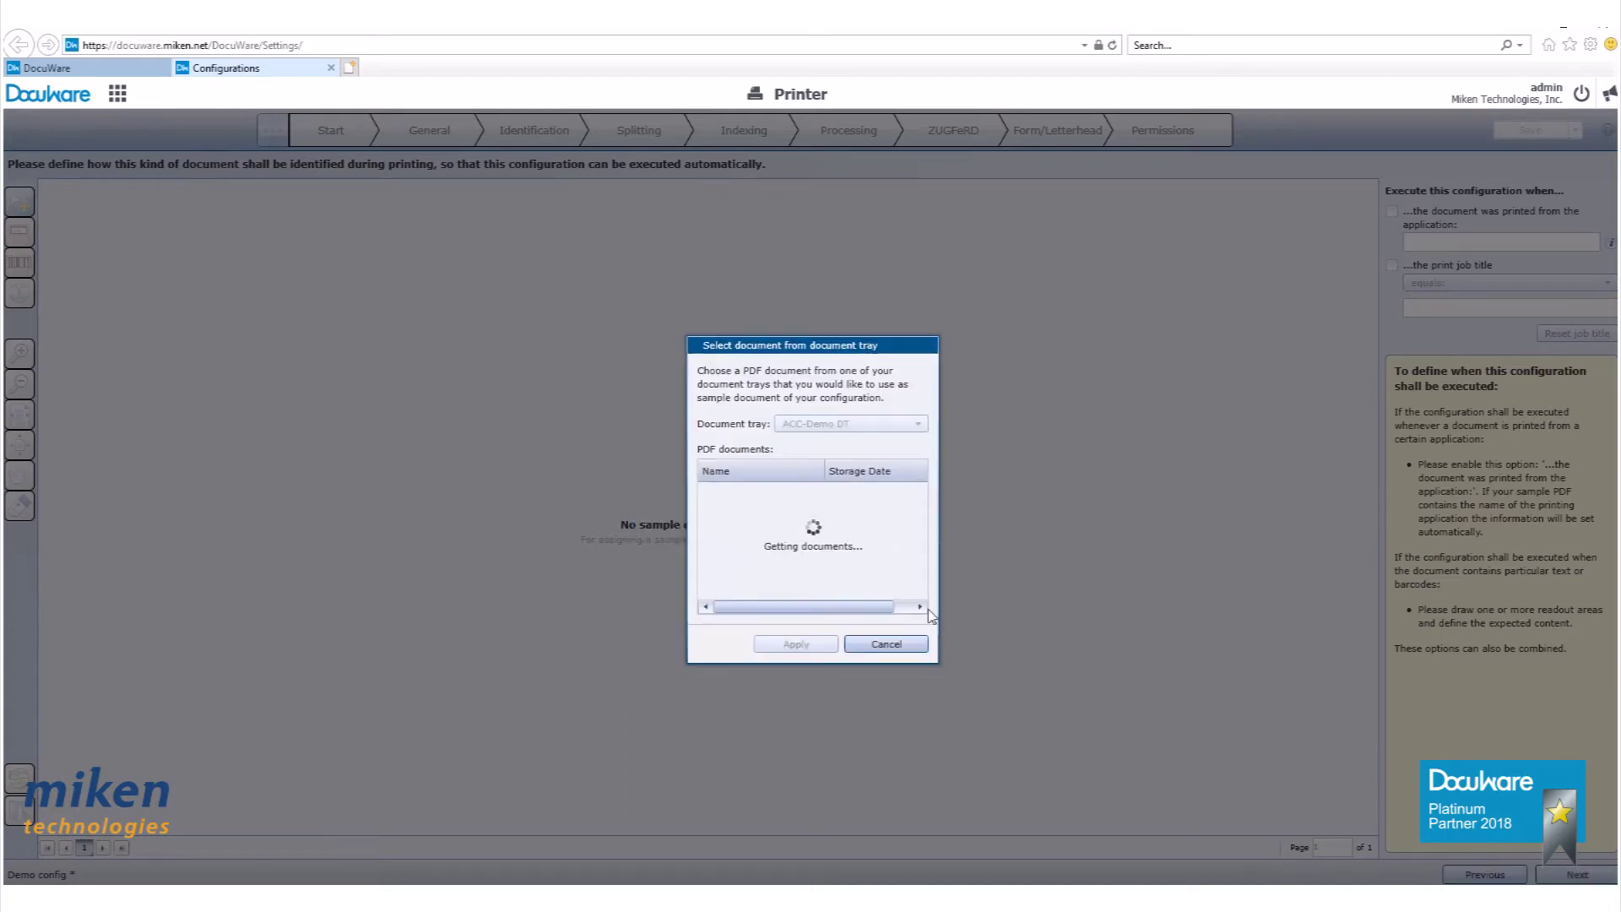
{"action": "left_click", "coordinate": [872, 426]}
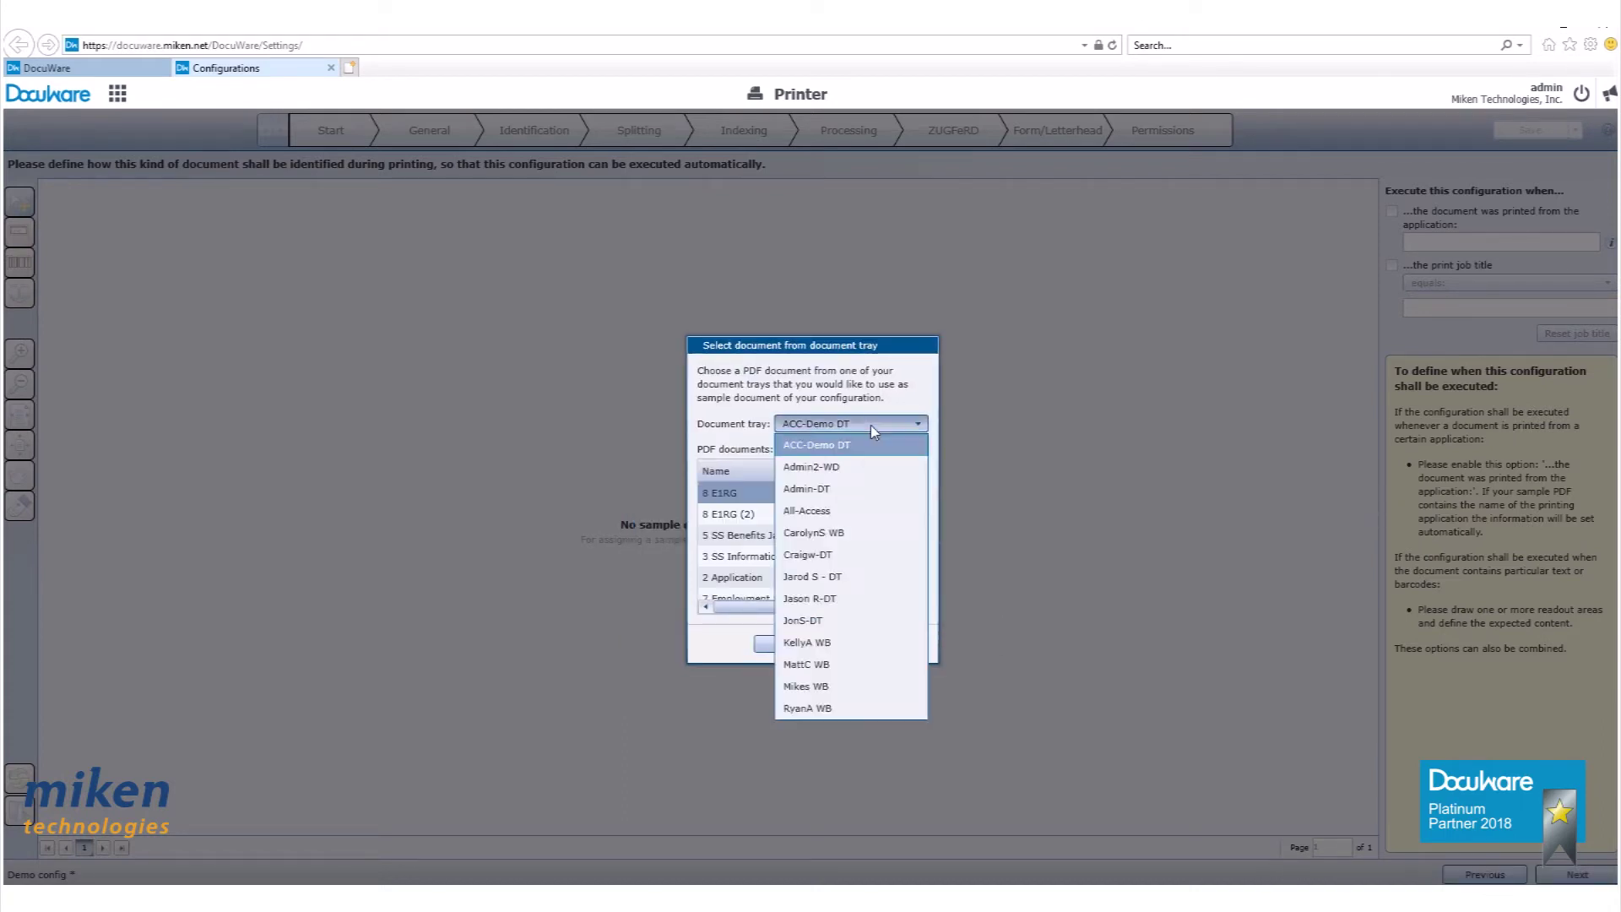
{"action": "left_click", "coordinate": [842, 489]}
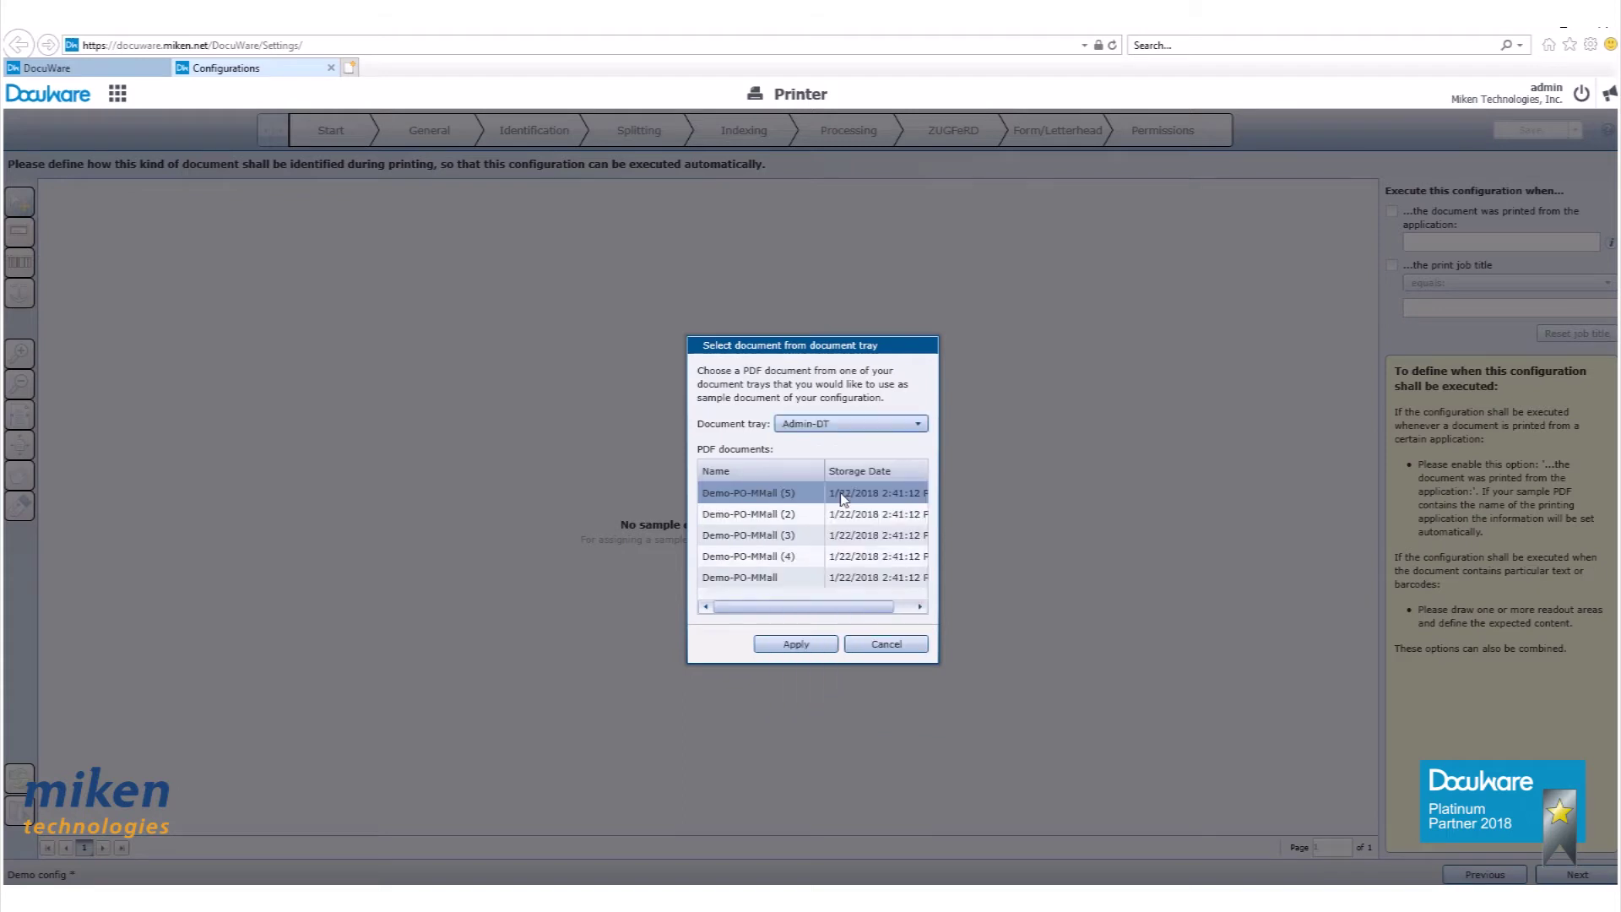
{"action": "left_click", "coordinate": [792, 577]}
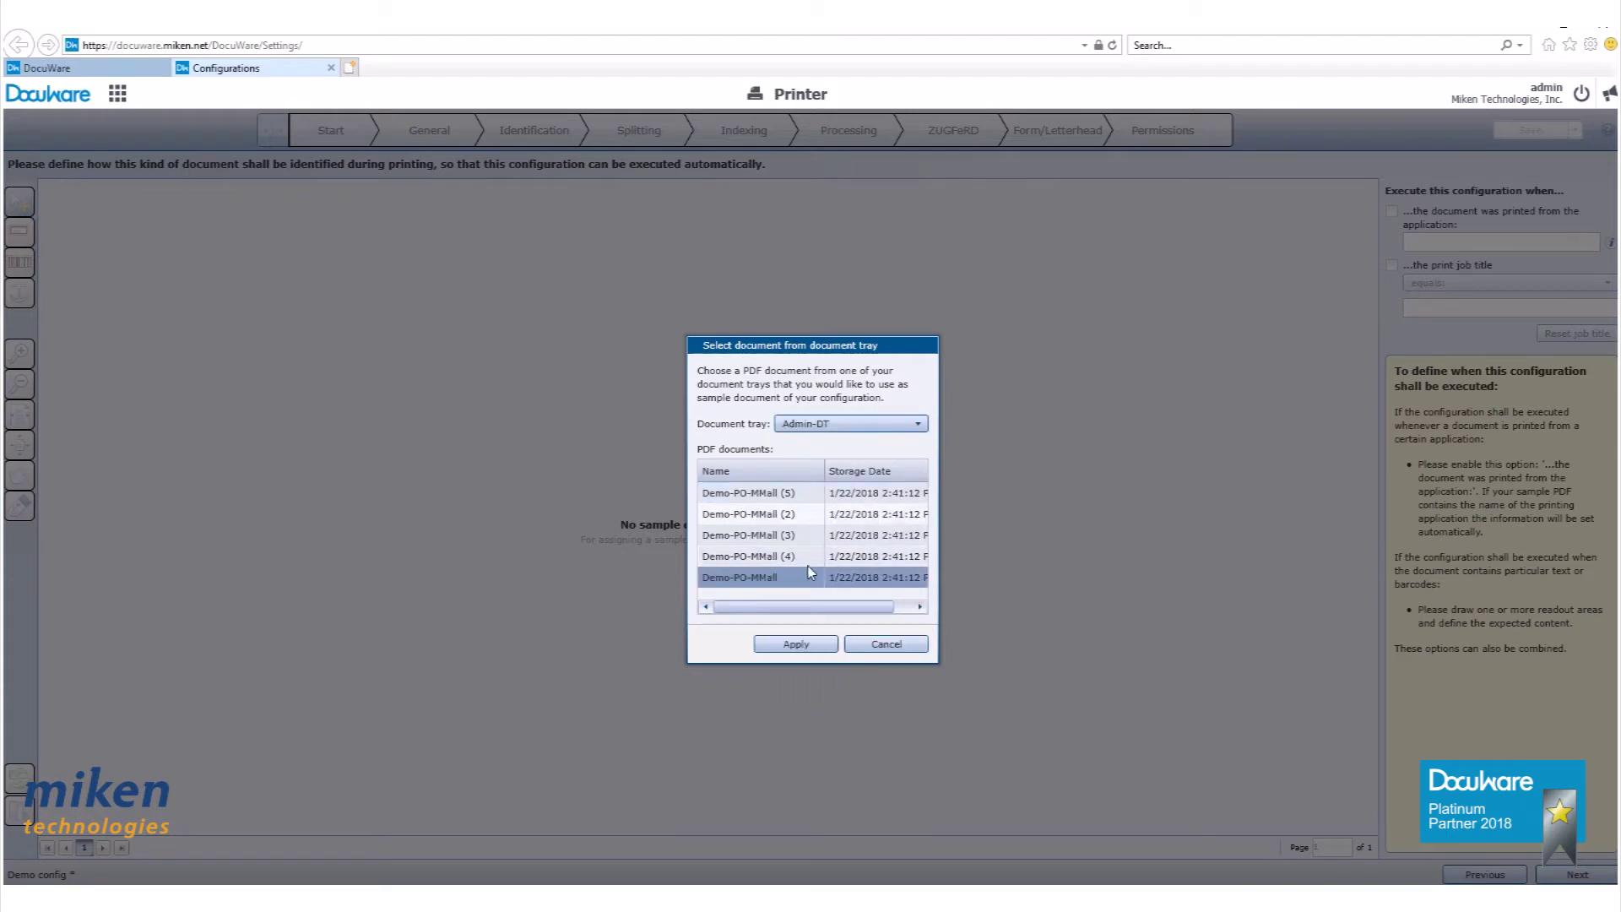
{"action": "left_click", "coordinate": [796, 645]}
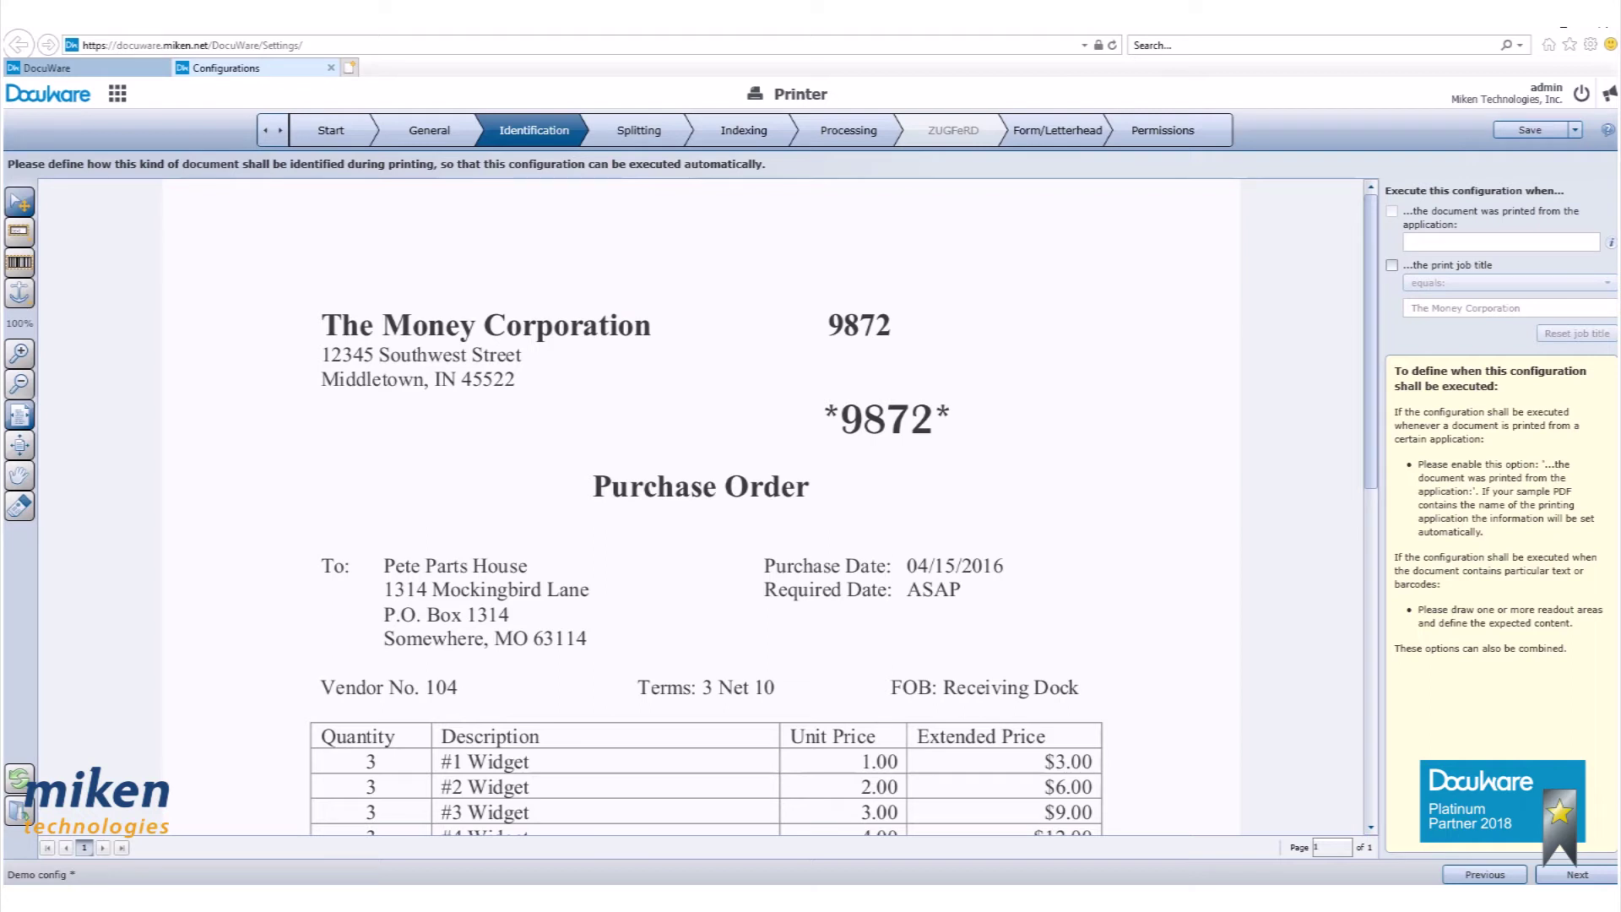
Anchor on The Money Corporation and add a 'Purchase Order' readout area tied to that anchor
{"action": "left_click", "coordinate": [30, 295]}
{"action": "left_click_drag", "start_coordinate": [314, 304], "coordinate": [676, 348]}
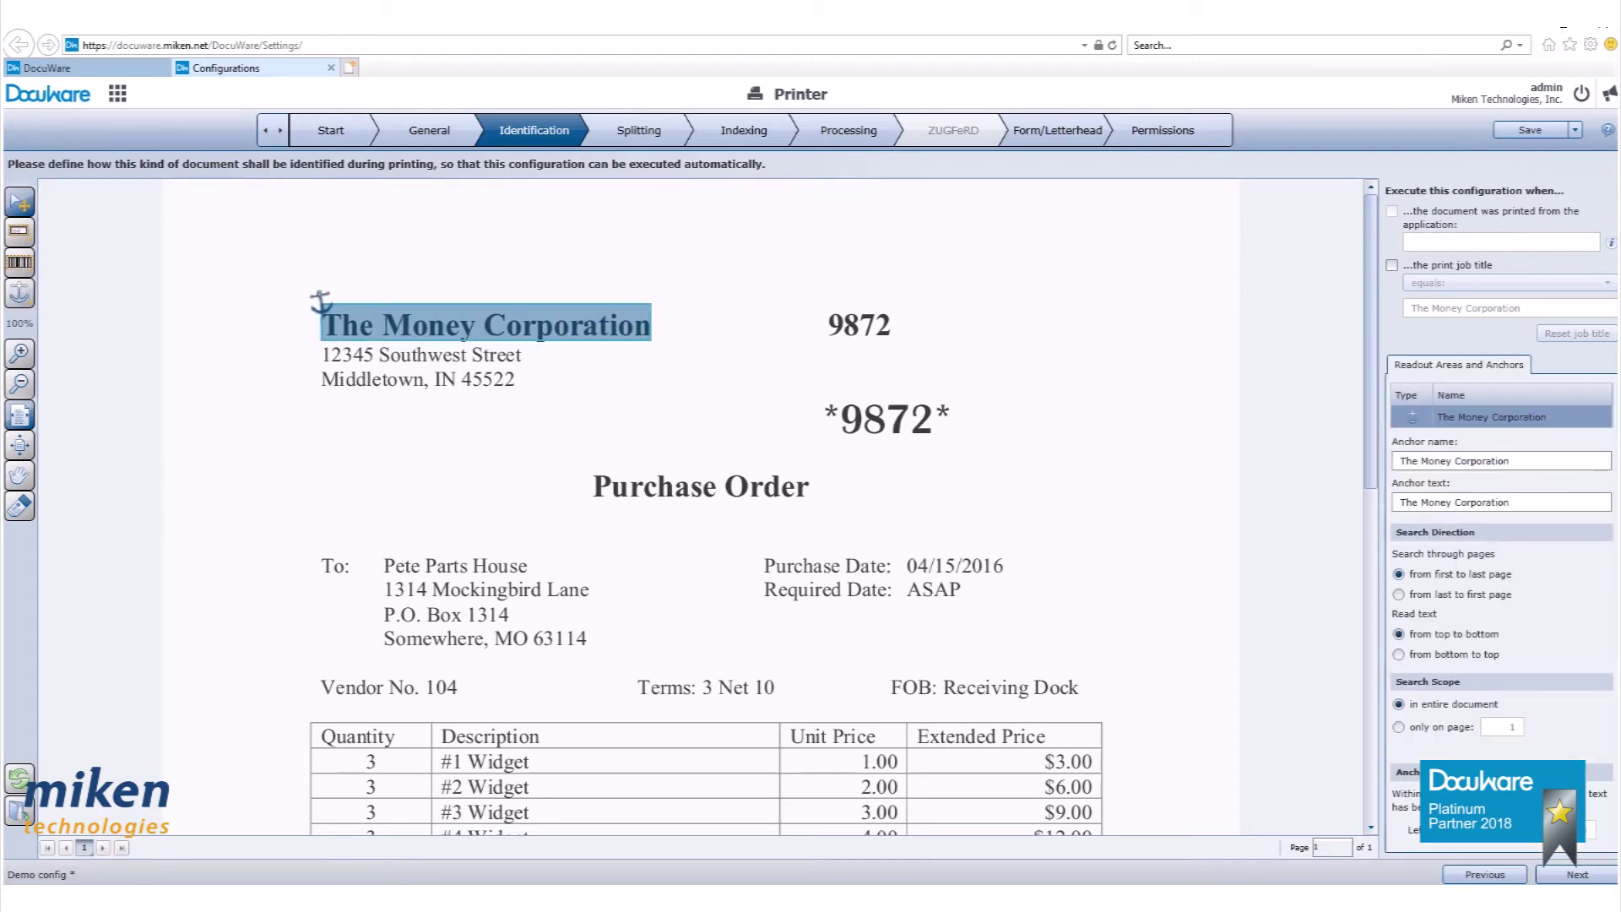
{"action": "left_click", "coordinate": [20, 230]}
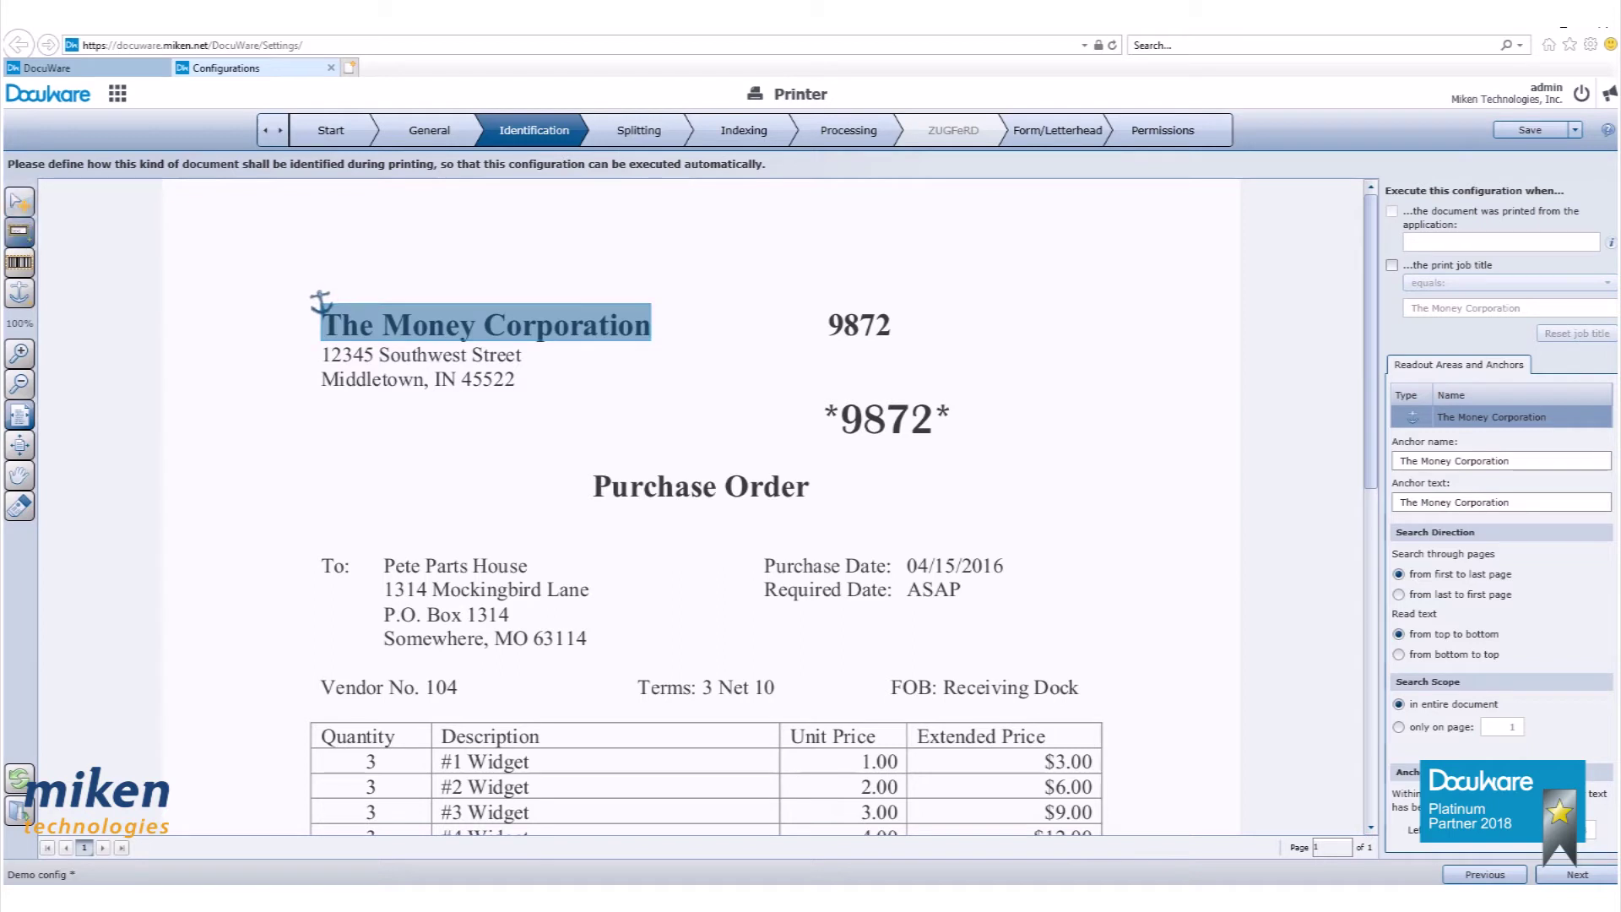
{"action": "left_click_drag", "start_coordinate": [564, 462], "coordinate": [854, 512]}
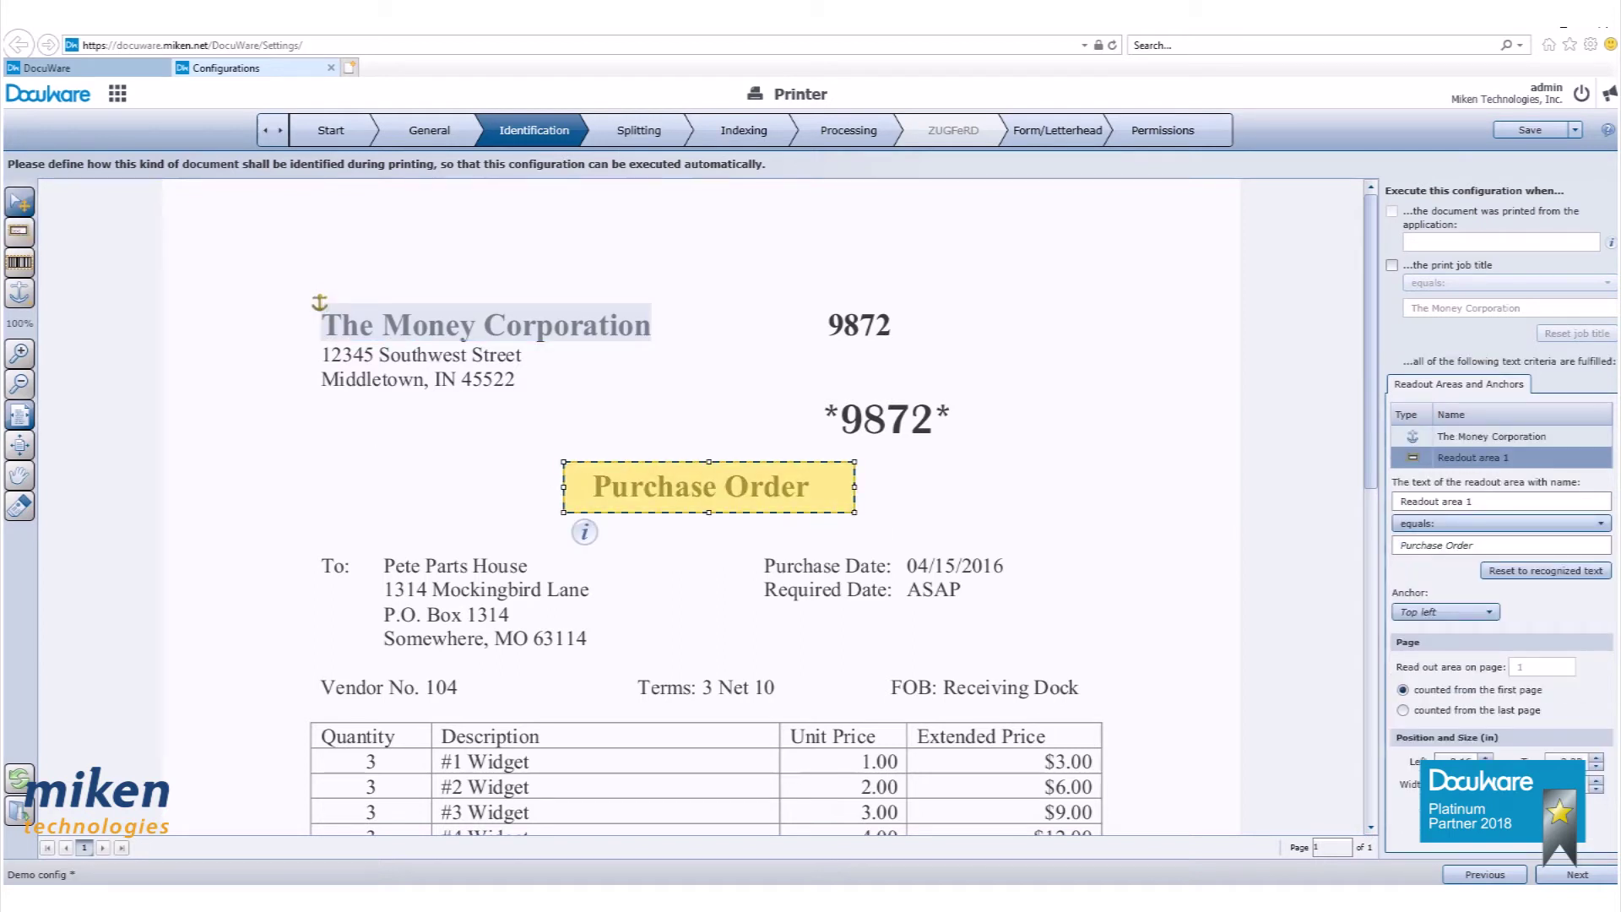
{"action": "left_click", "coordinate": [20, 506]}
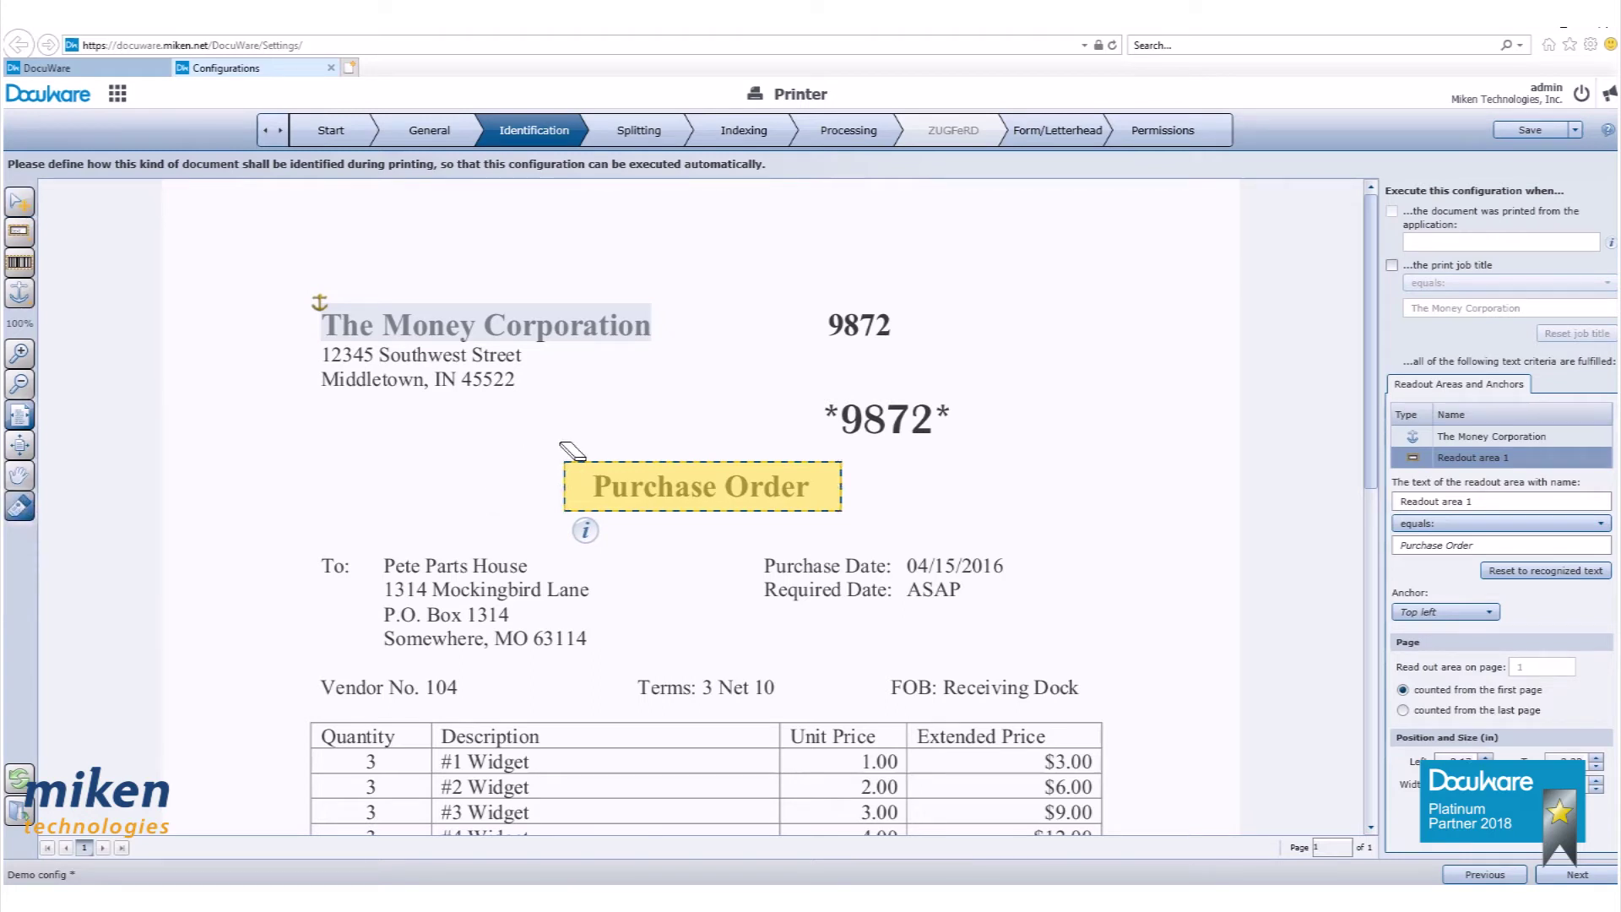
{"action": "left_click", "coordinate": [620, 475]}
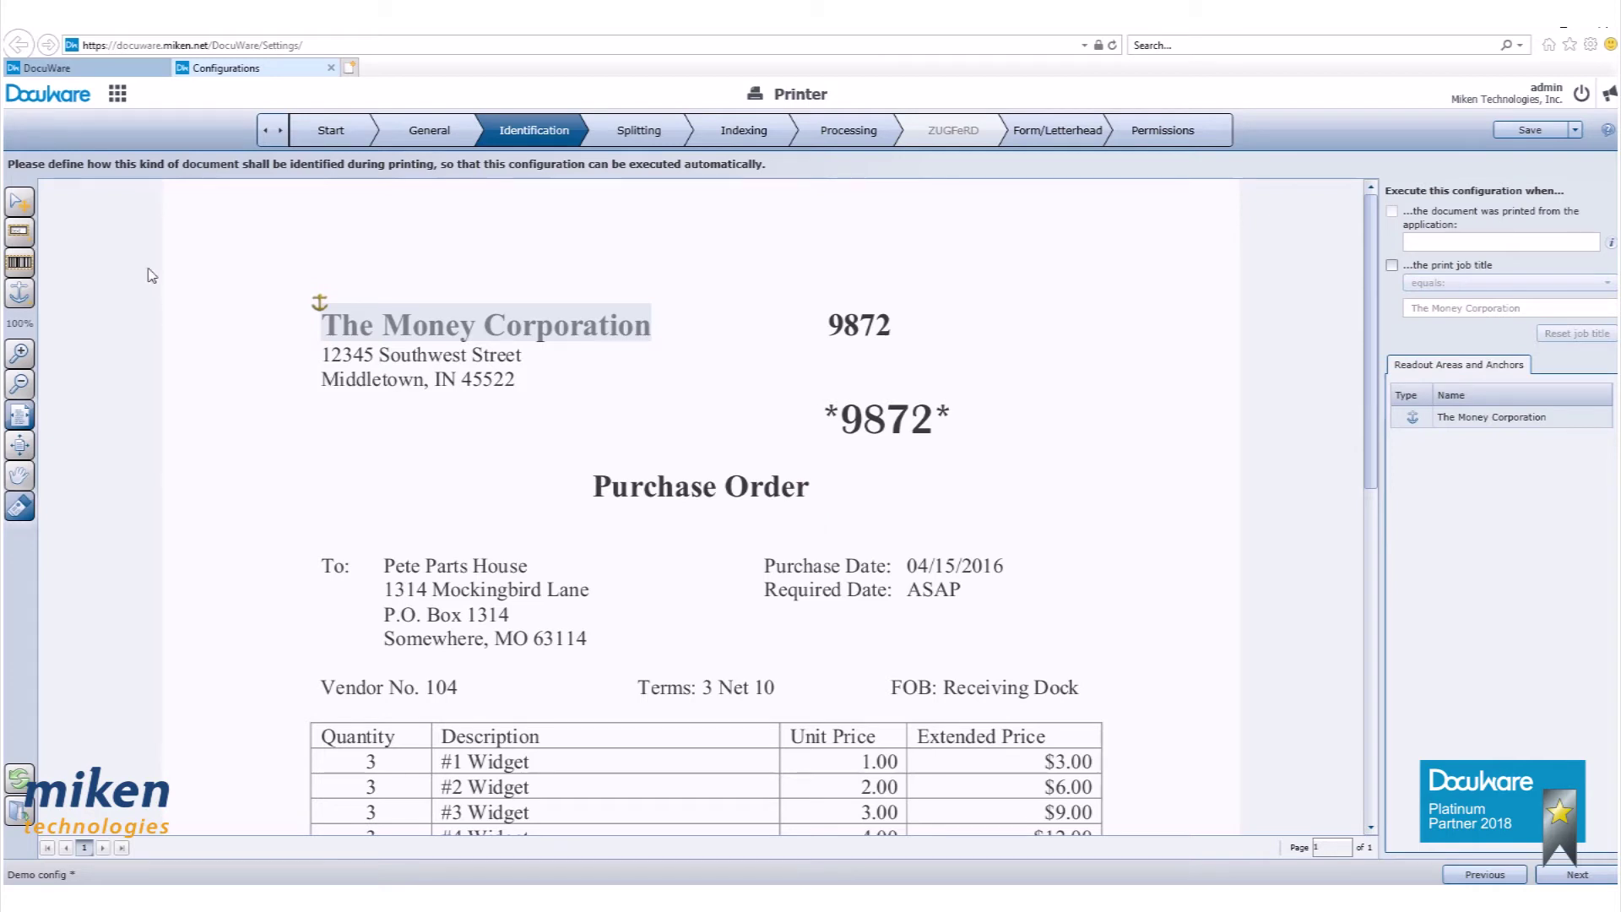
{"action": "left_click", "coordinate": [20, 231]}
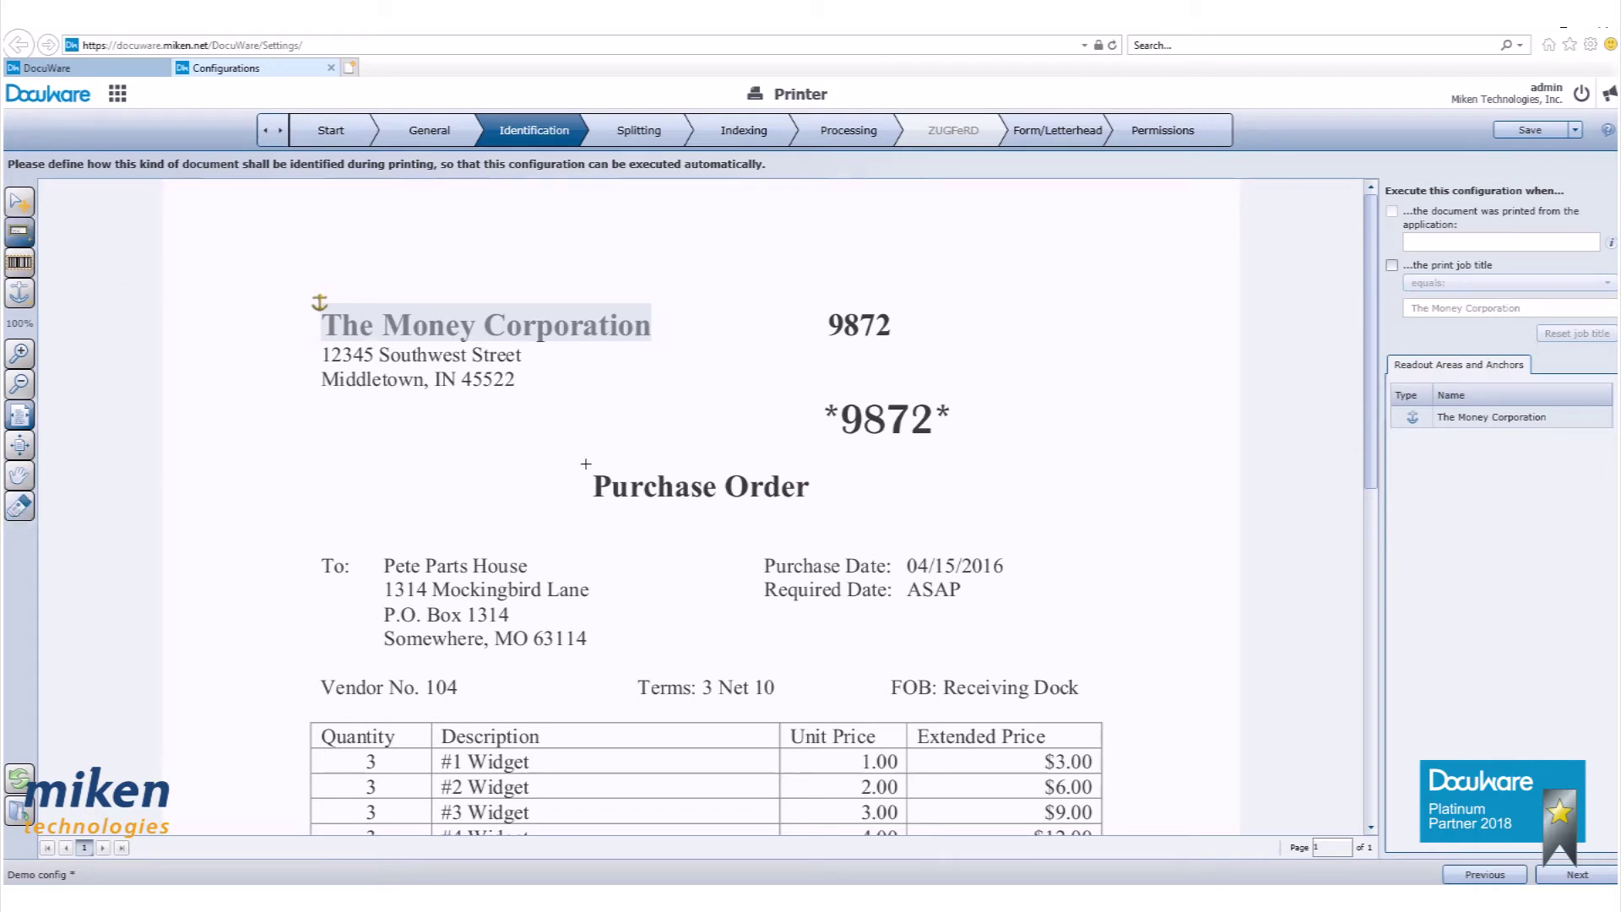
{"action": "left_click_drag", "start_coordinate": [585, 464], "coordinate": [838, 504]}
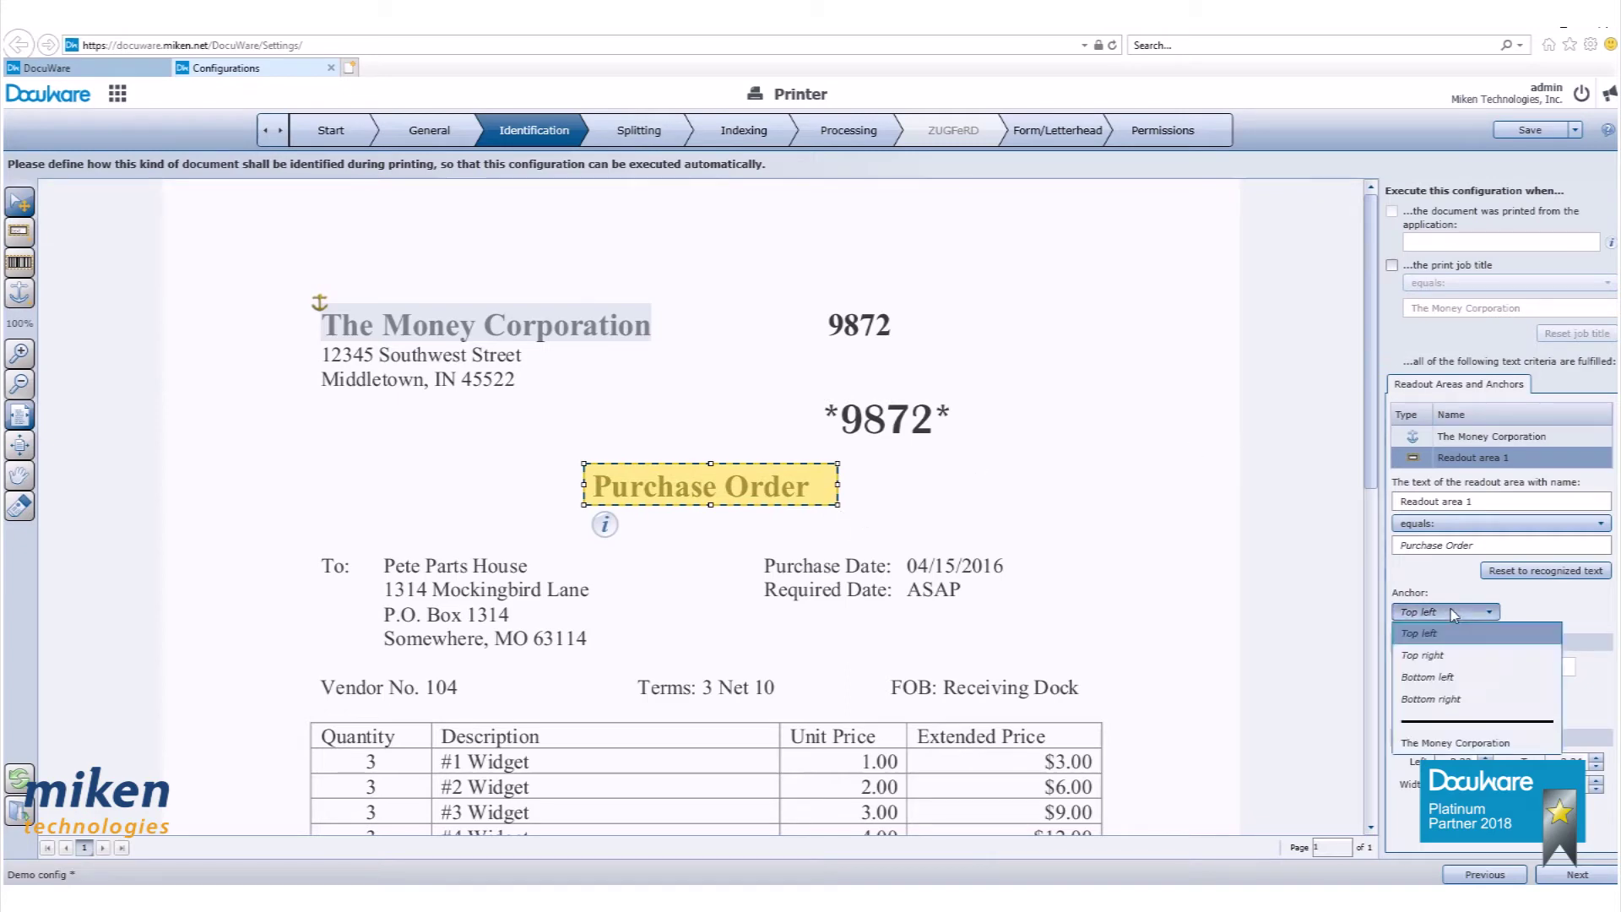
{"action": "left_click", "coordinate": [1454, 743]}
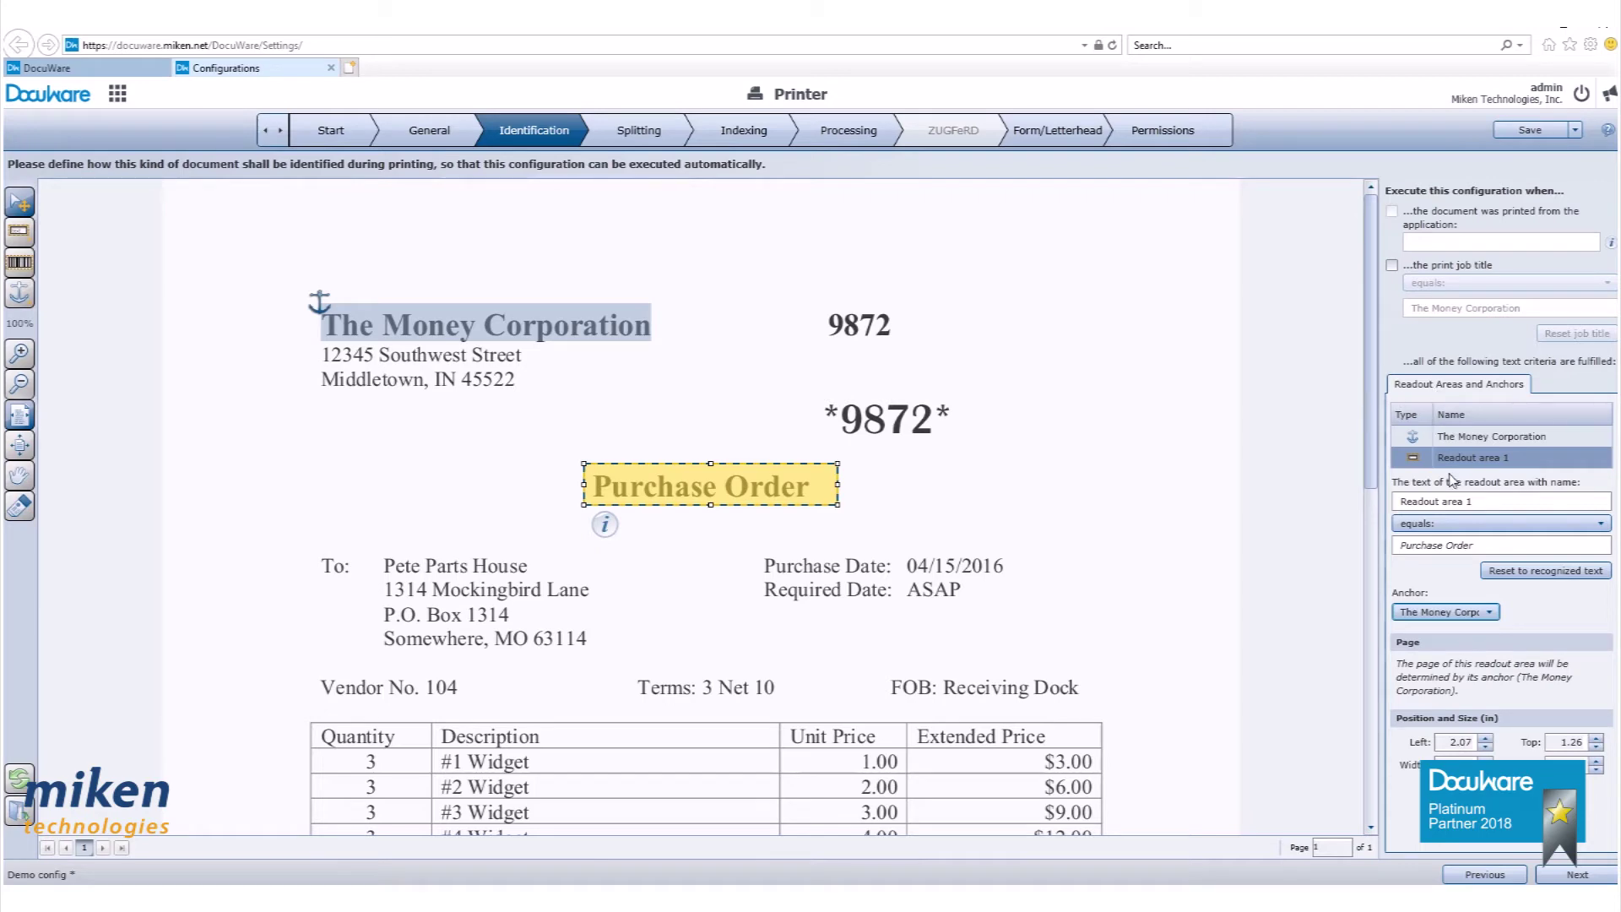
{"action": "left_click", "coordinate": [1577, 874]}
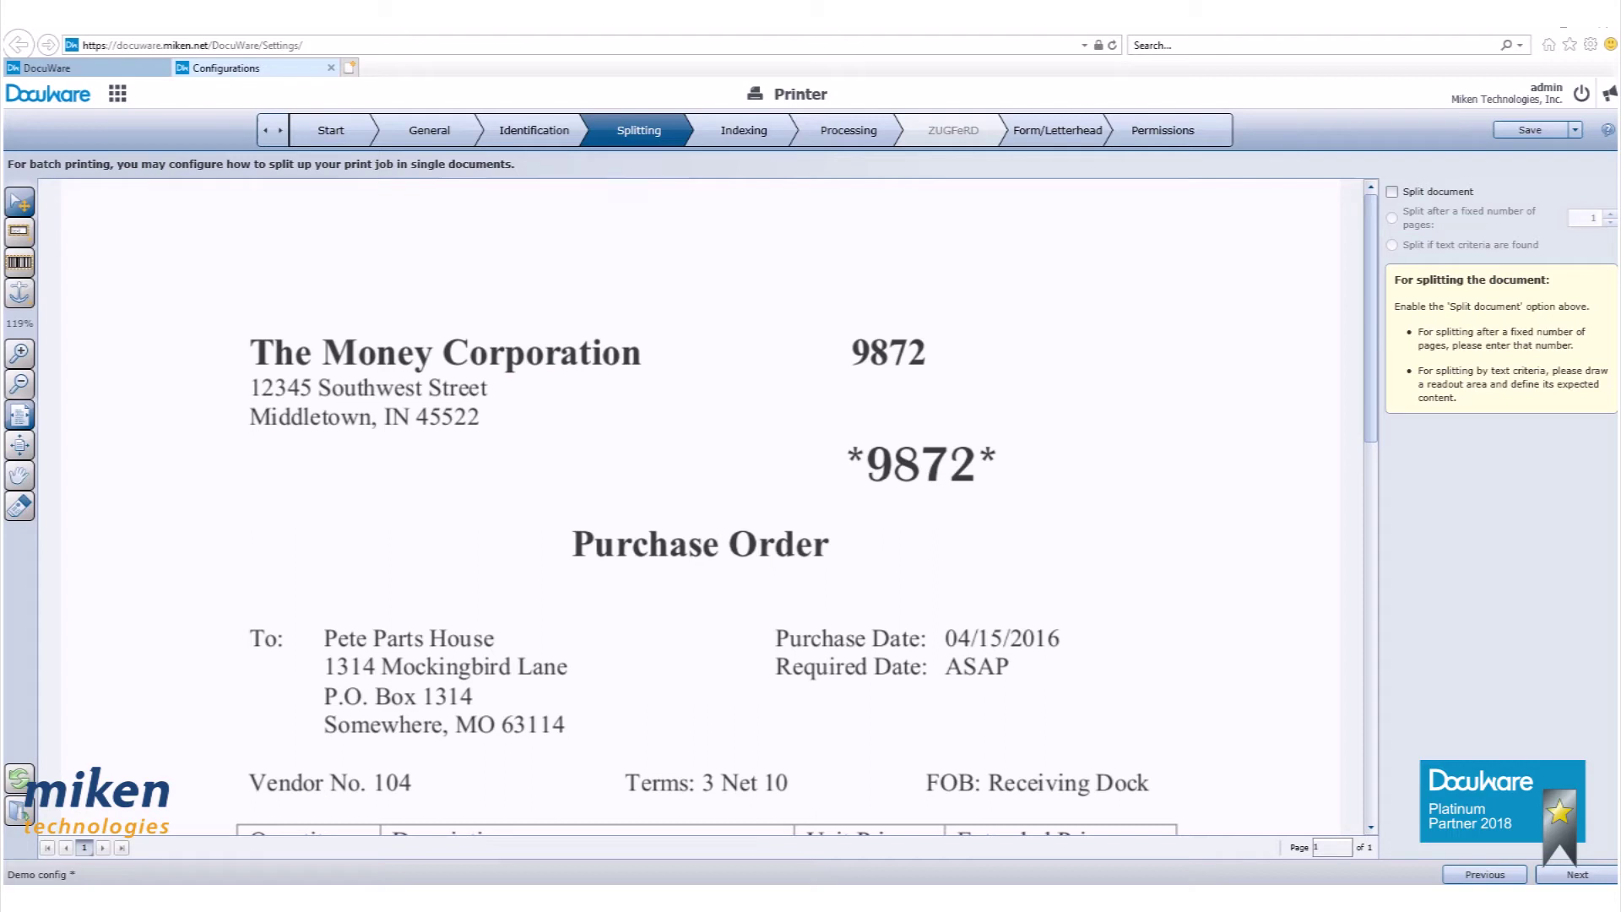
Set a The Money Corporation anchor and a 'Purchase Order' split readout area tied to it
{"action": "left_click", "coordinate": [20, 293]}
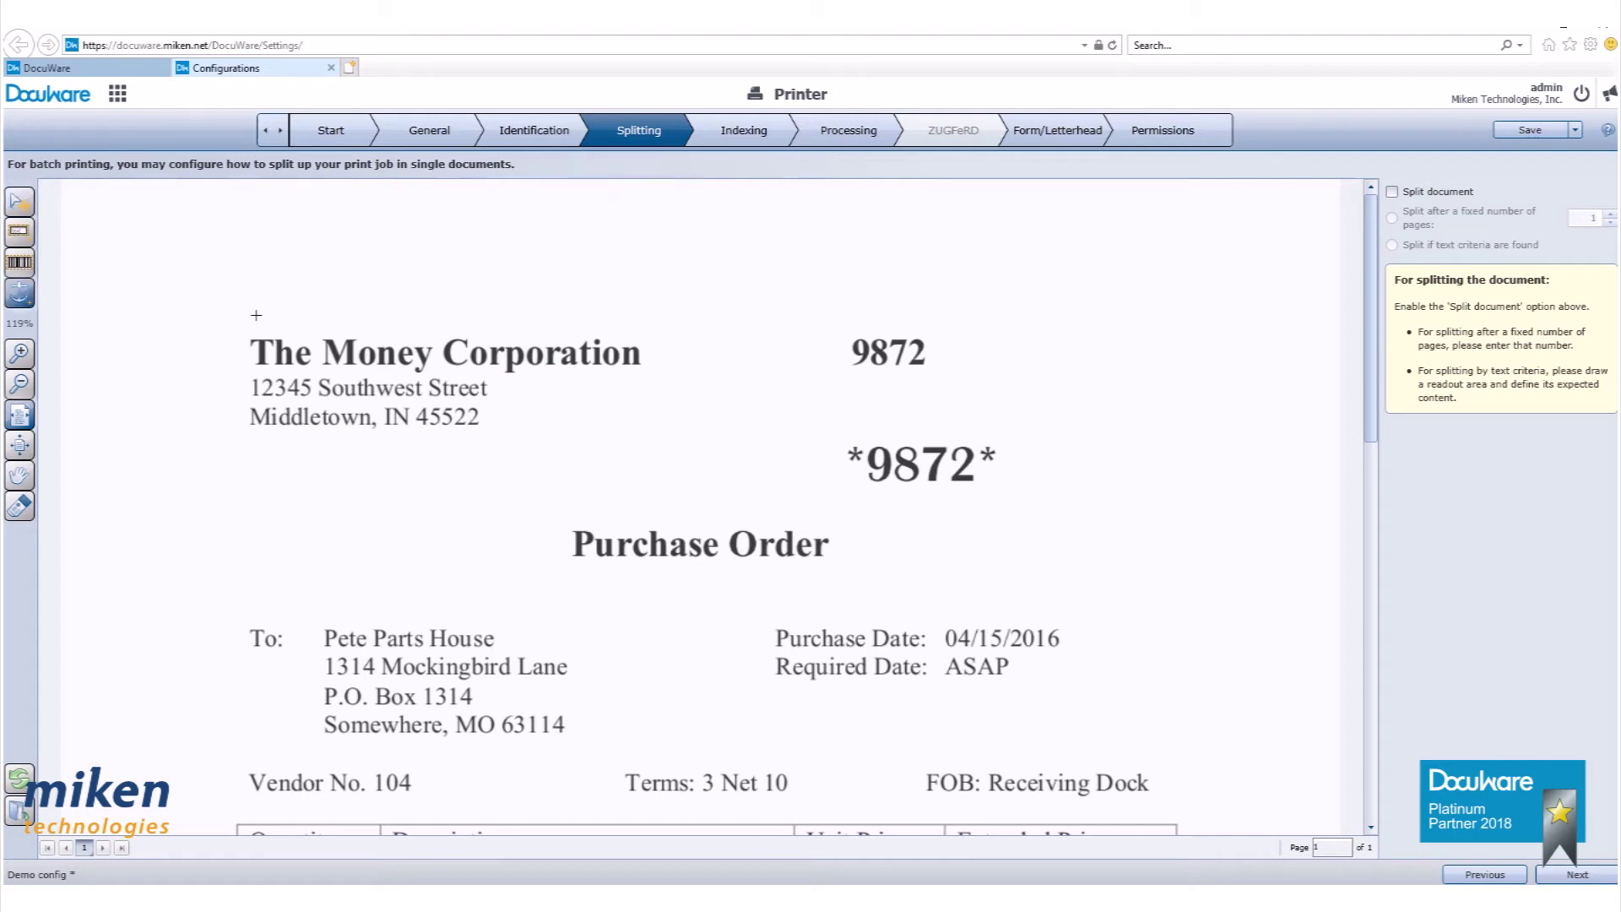
{"action": "left_click_drag", "start_coordinate": [222, 324], "coordinate": [682, 378]}
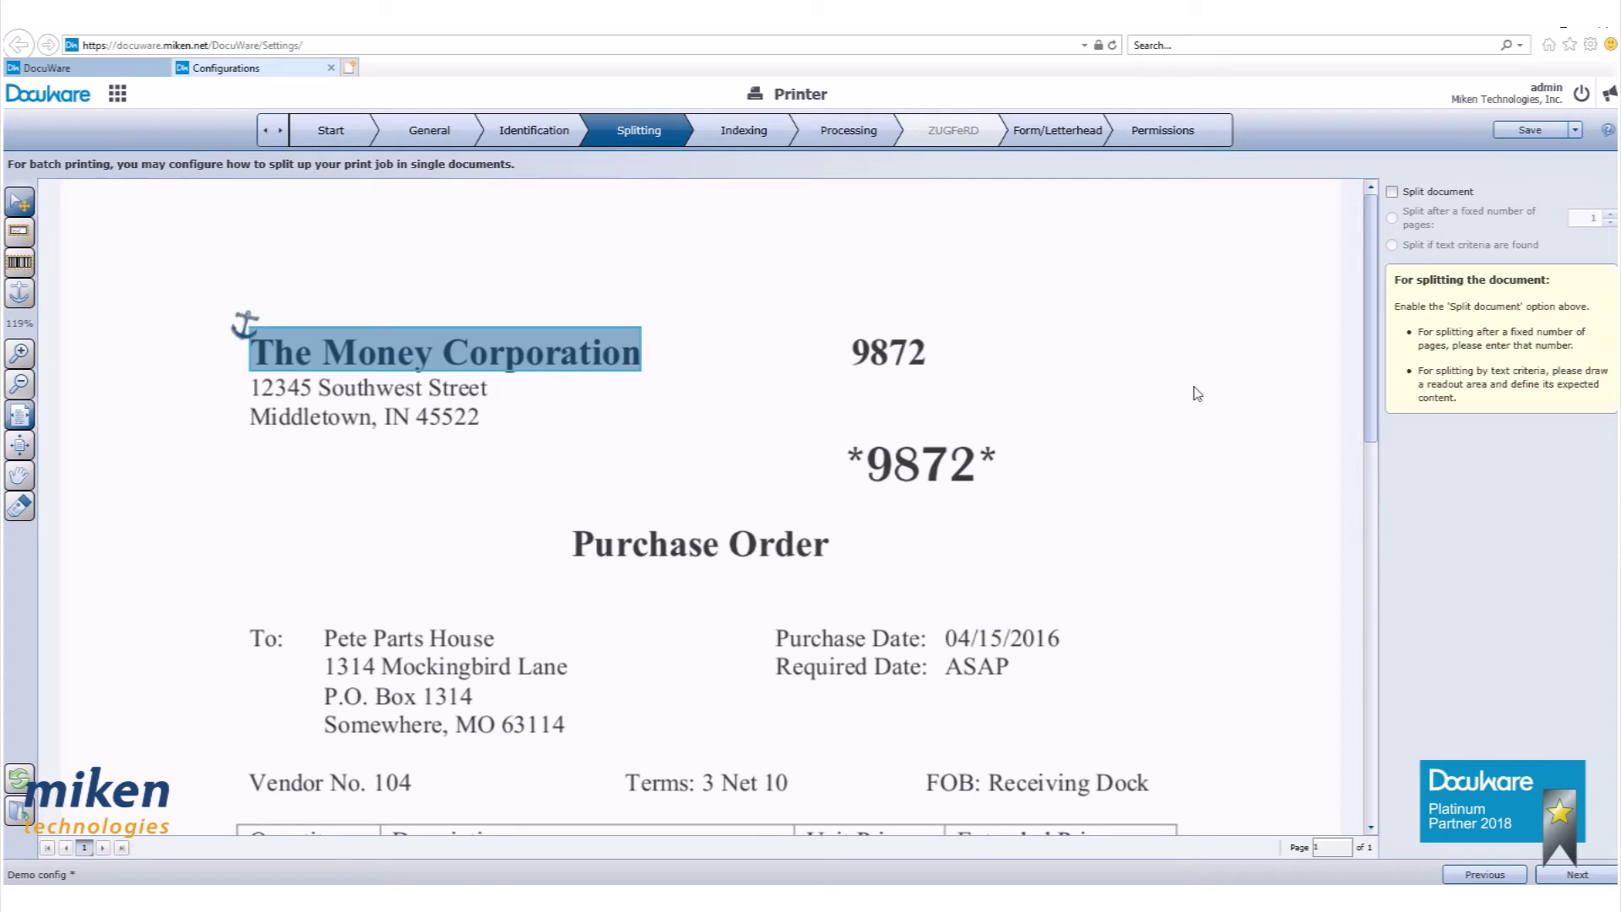
{"action": "left_click", "coordinate": [19, 231]}
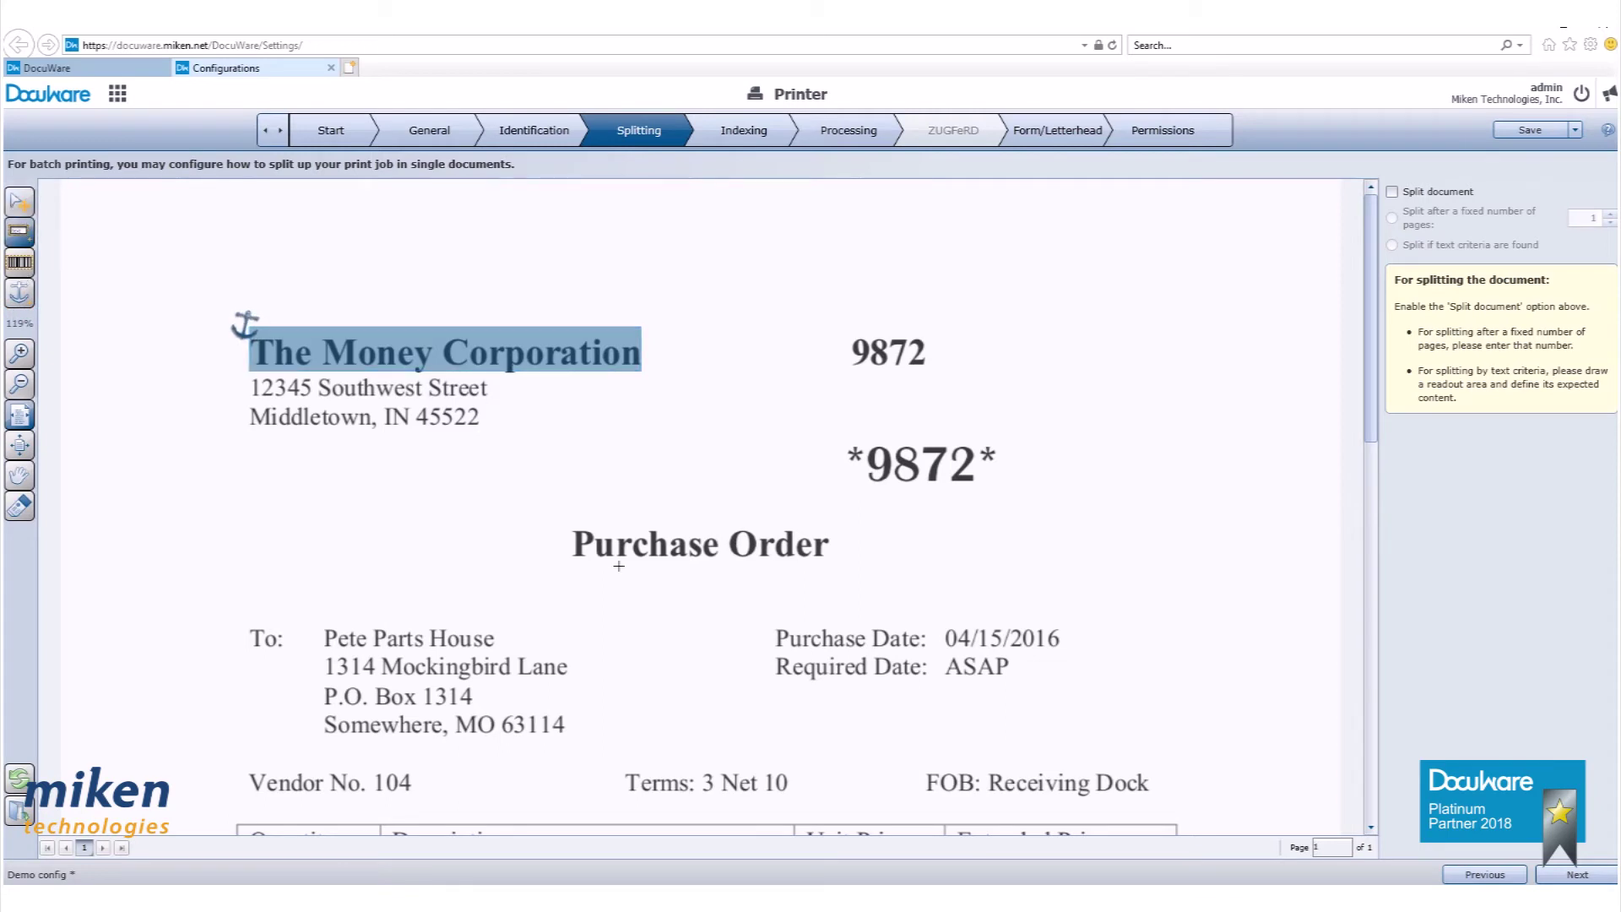
{"action": "left_click_drag", "start_coordinate": [550, 512], "coordinate": [856, 570]}
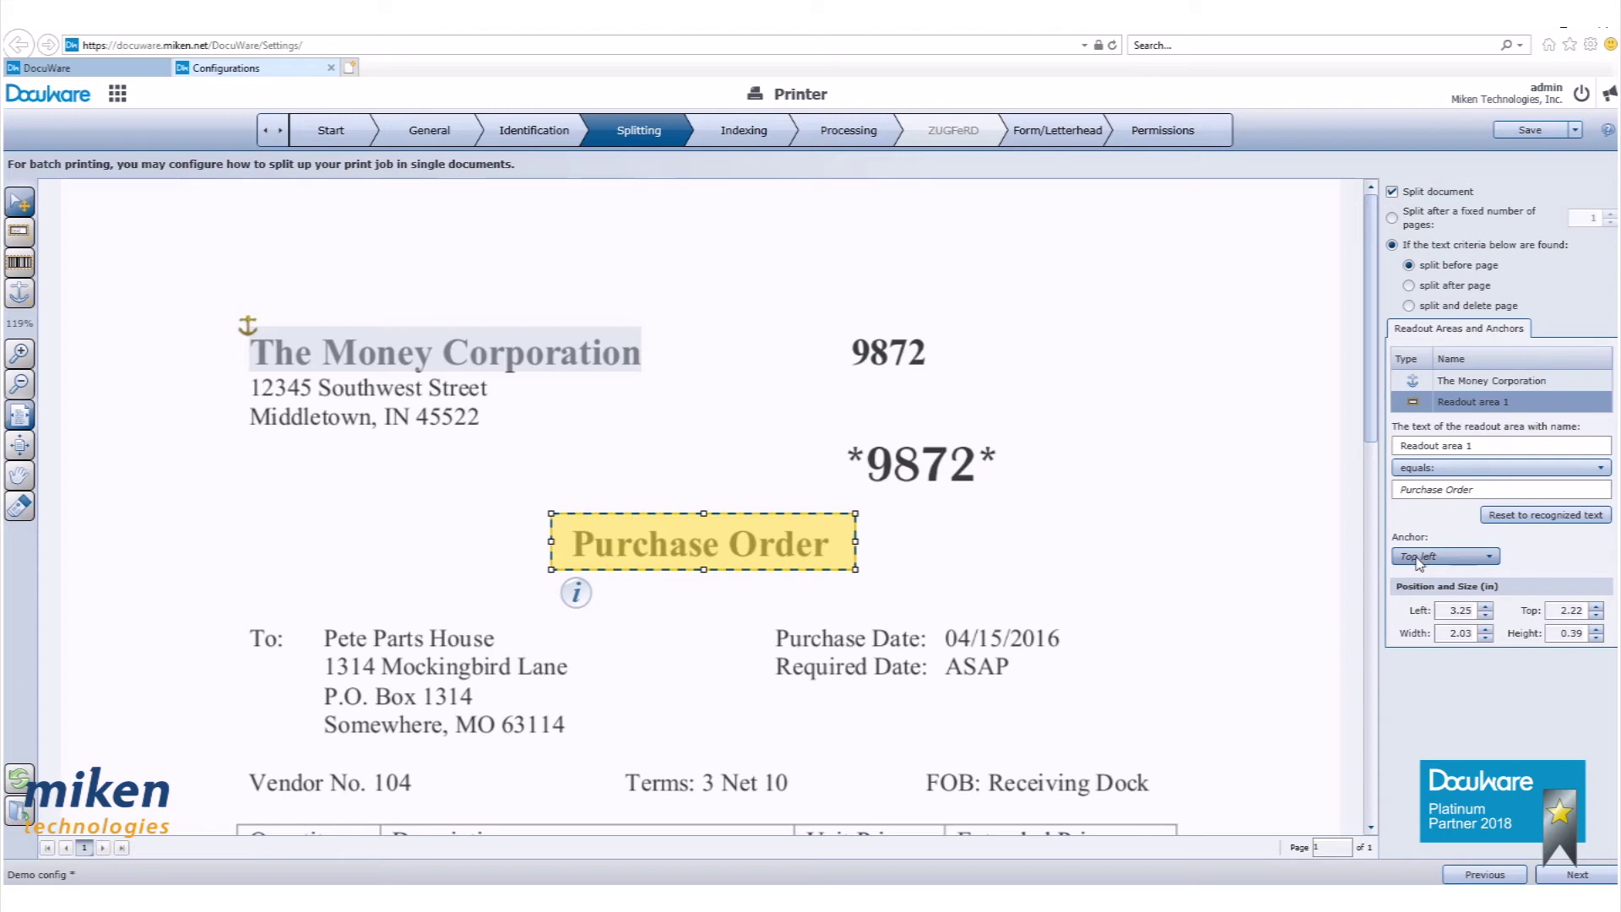
{"action": "left_click", "coordinate": [1420, 557]}
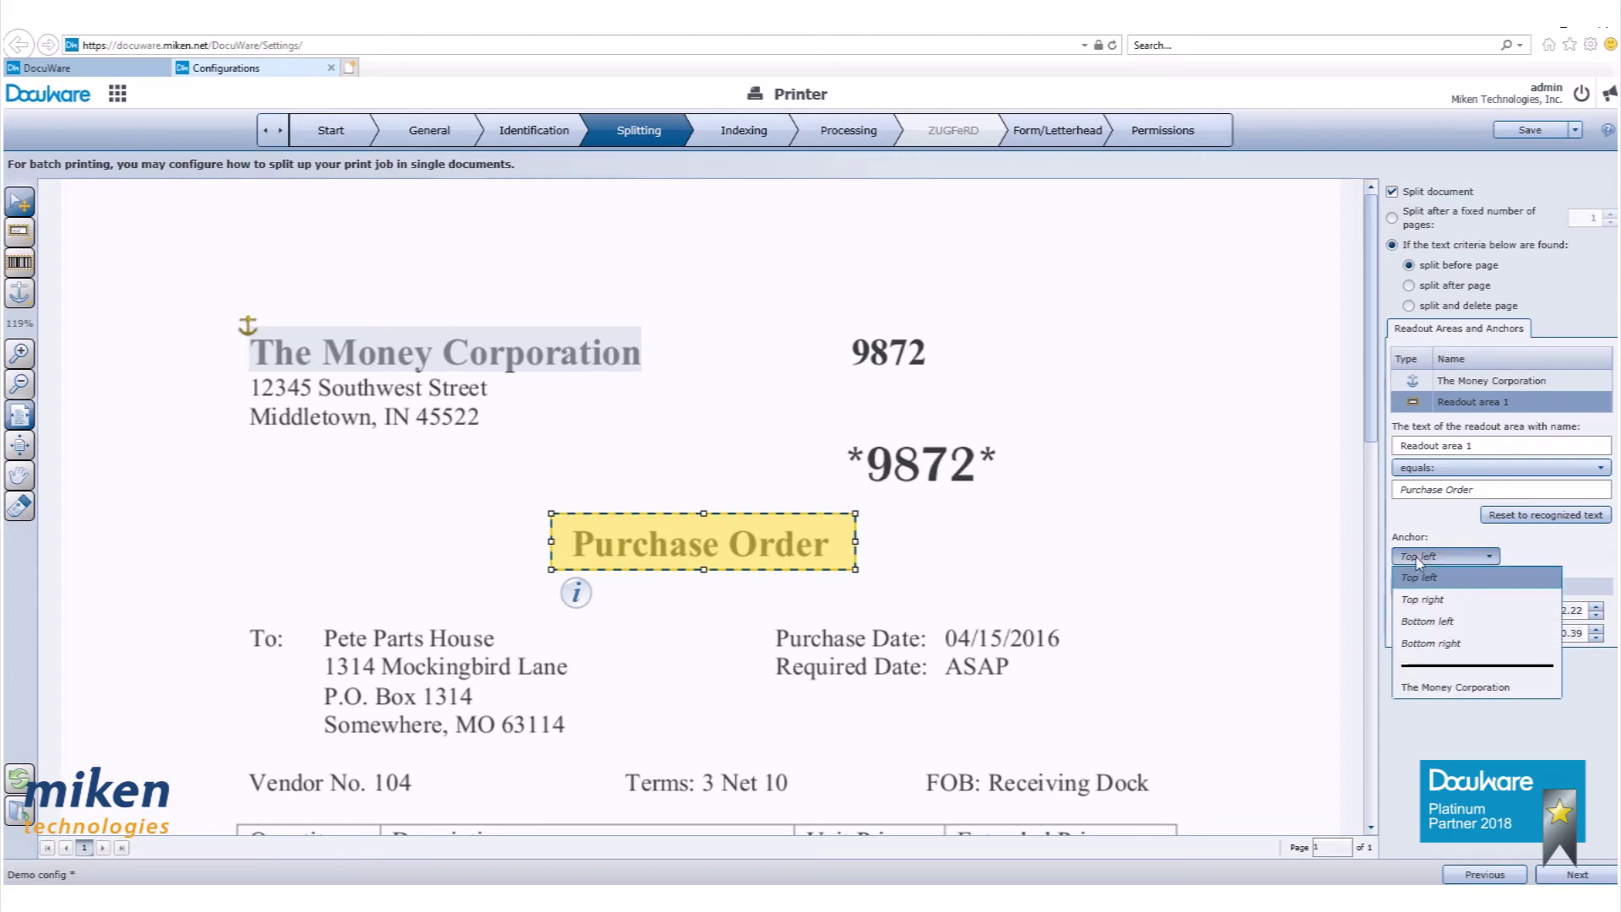
{"action": "left_click", "coordinate": [1454, 690]}
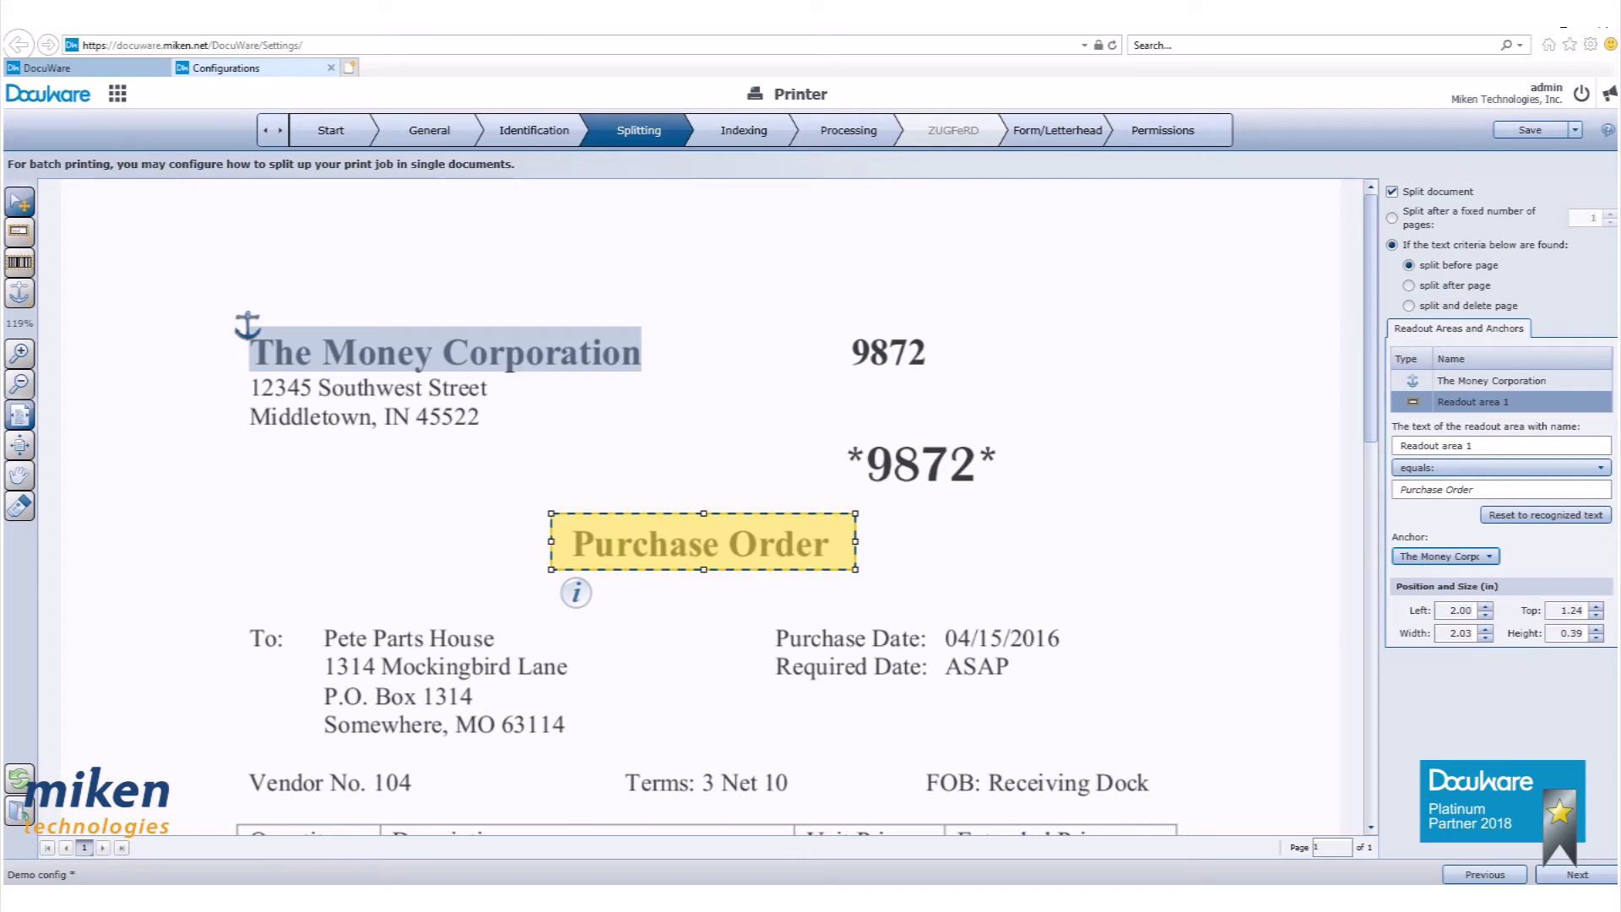
{"action": "left_click", "coordinate": [1565, 877]}
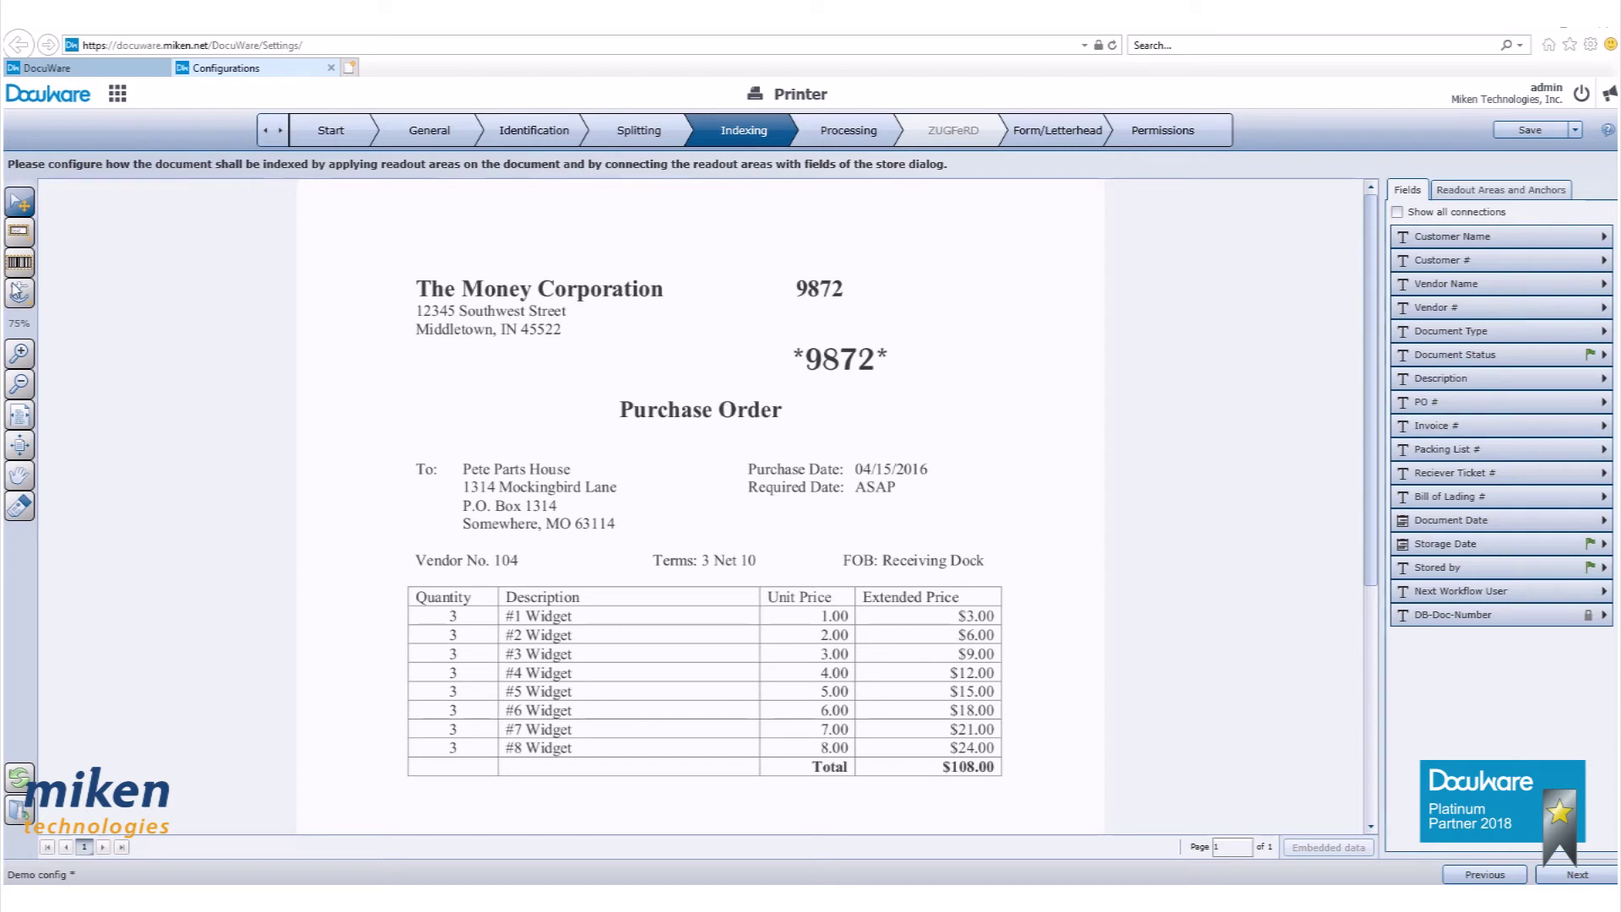
Map readout areas 9872, Purchase Order and Pete Parts House to PO #, Document Type and Vendor Name
{"action": "left_click", "coordinate": [19, 235]}
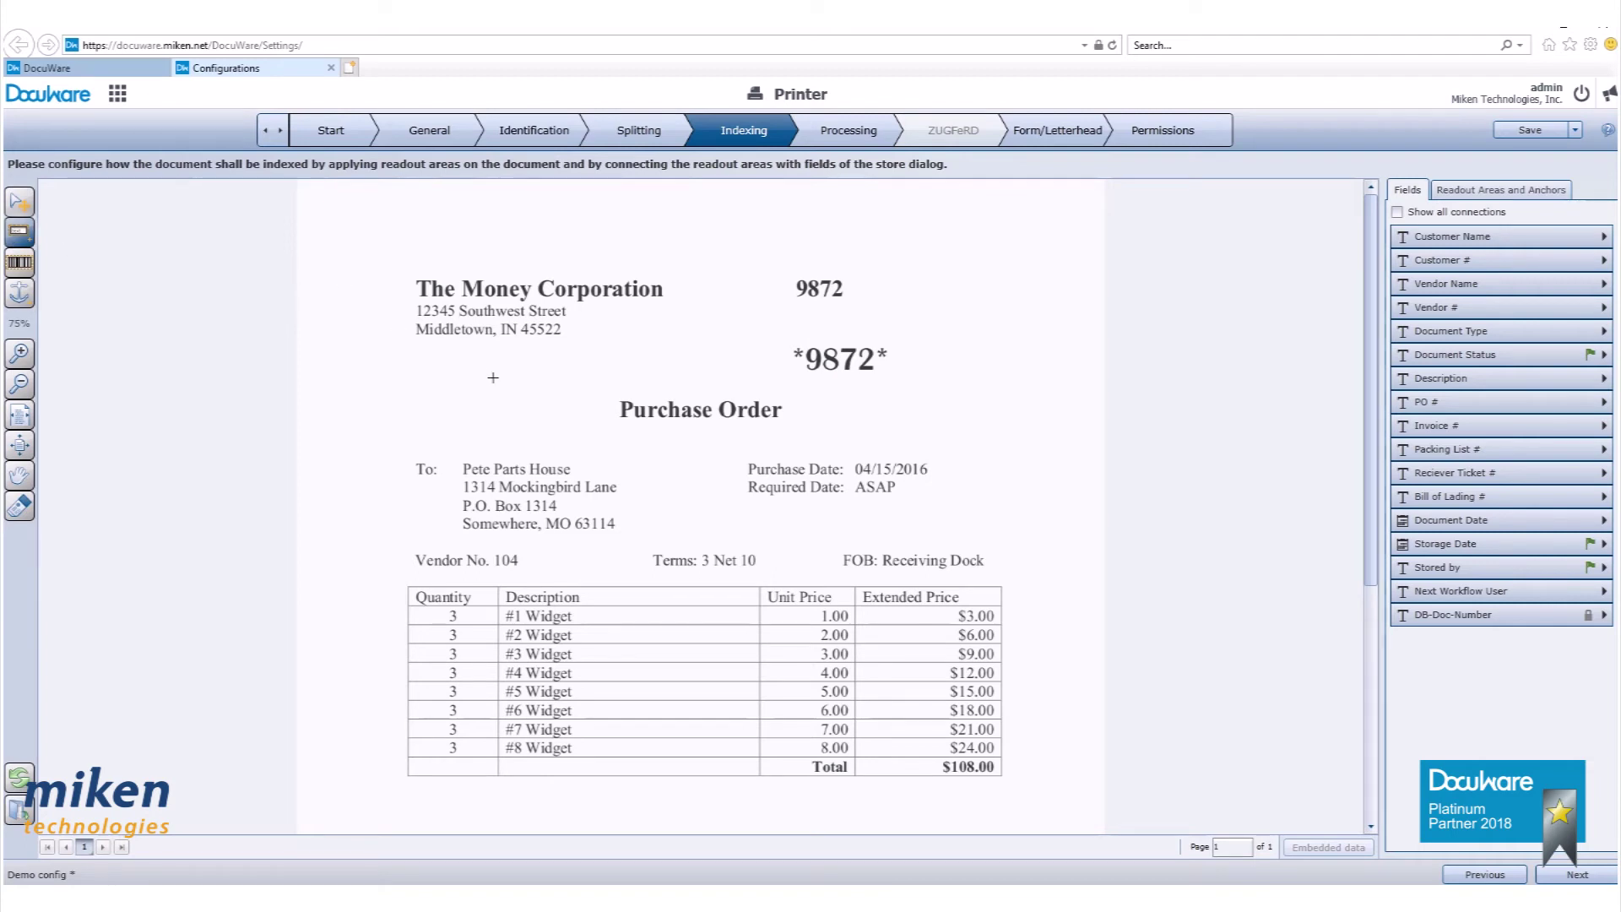
{"action": "mouse_move", "coordinate": [779, 265]}
{"action": "left_mouse_down"}
{"action": "mouse_move", "coordinate": [839, 299]}
{"action": "mouse_move", "coordinate": [909, 308]}
{"action": "mouse_move", "coordinate": [1022, 268]}
{"action": "mouse_move", "coordinate": [1186, 306]}
{"action": "mouse_move", "coordinate": [1164, 338]}
{"action": "mouse_move", "coordinate": [1419, 402]}
{"action": "left_mouse_up"}
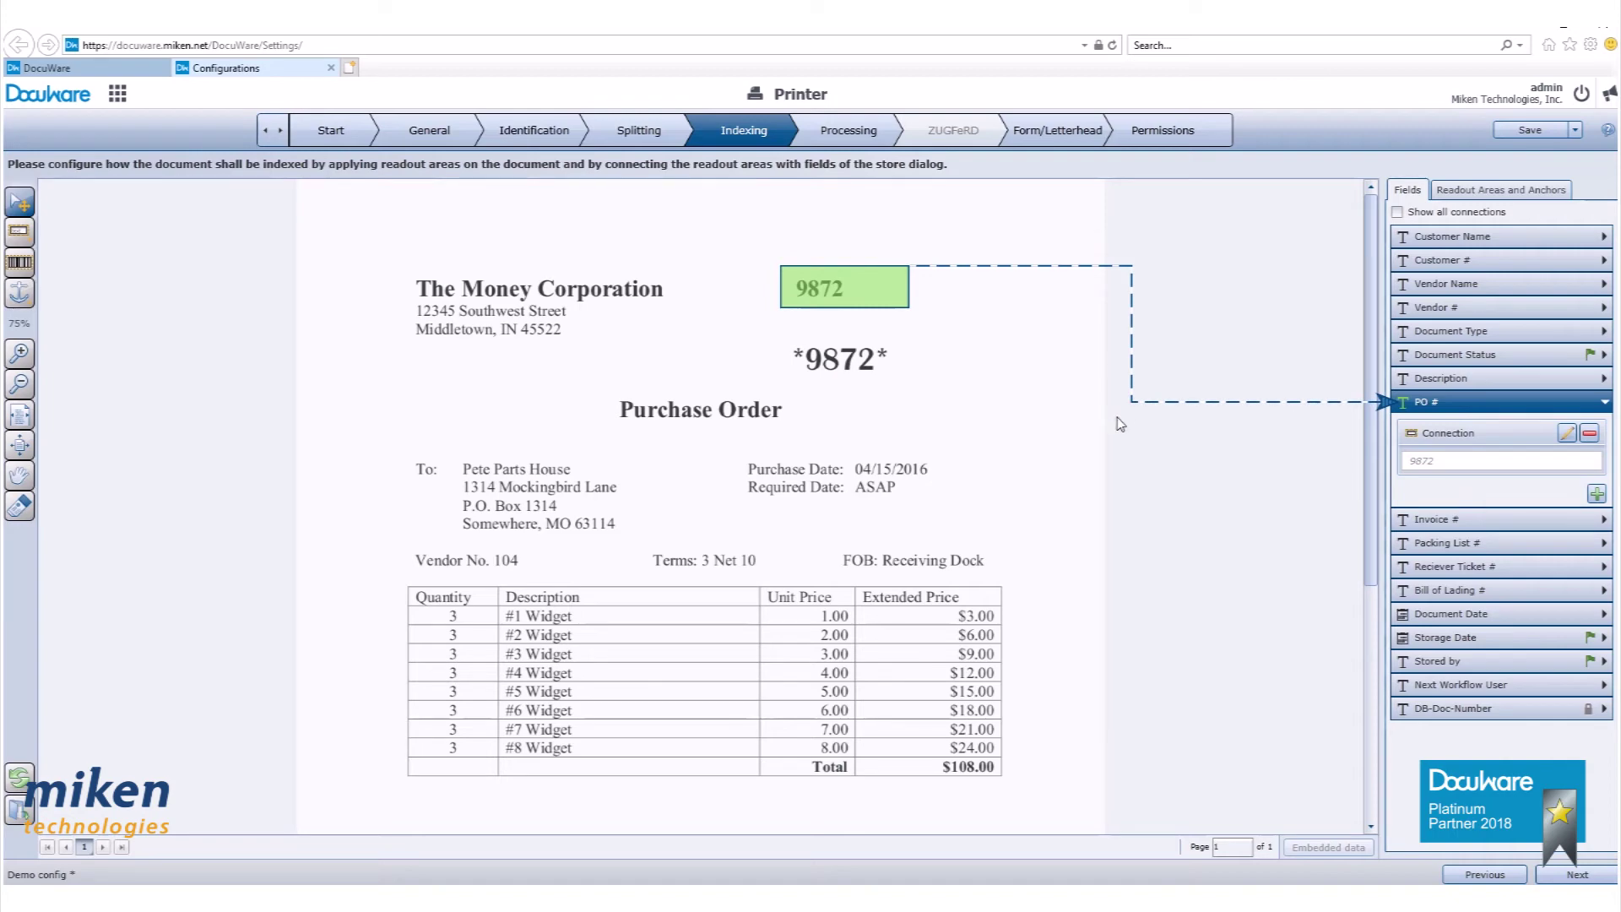
{"action": "left_click", "coordinate": [20, 230]}
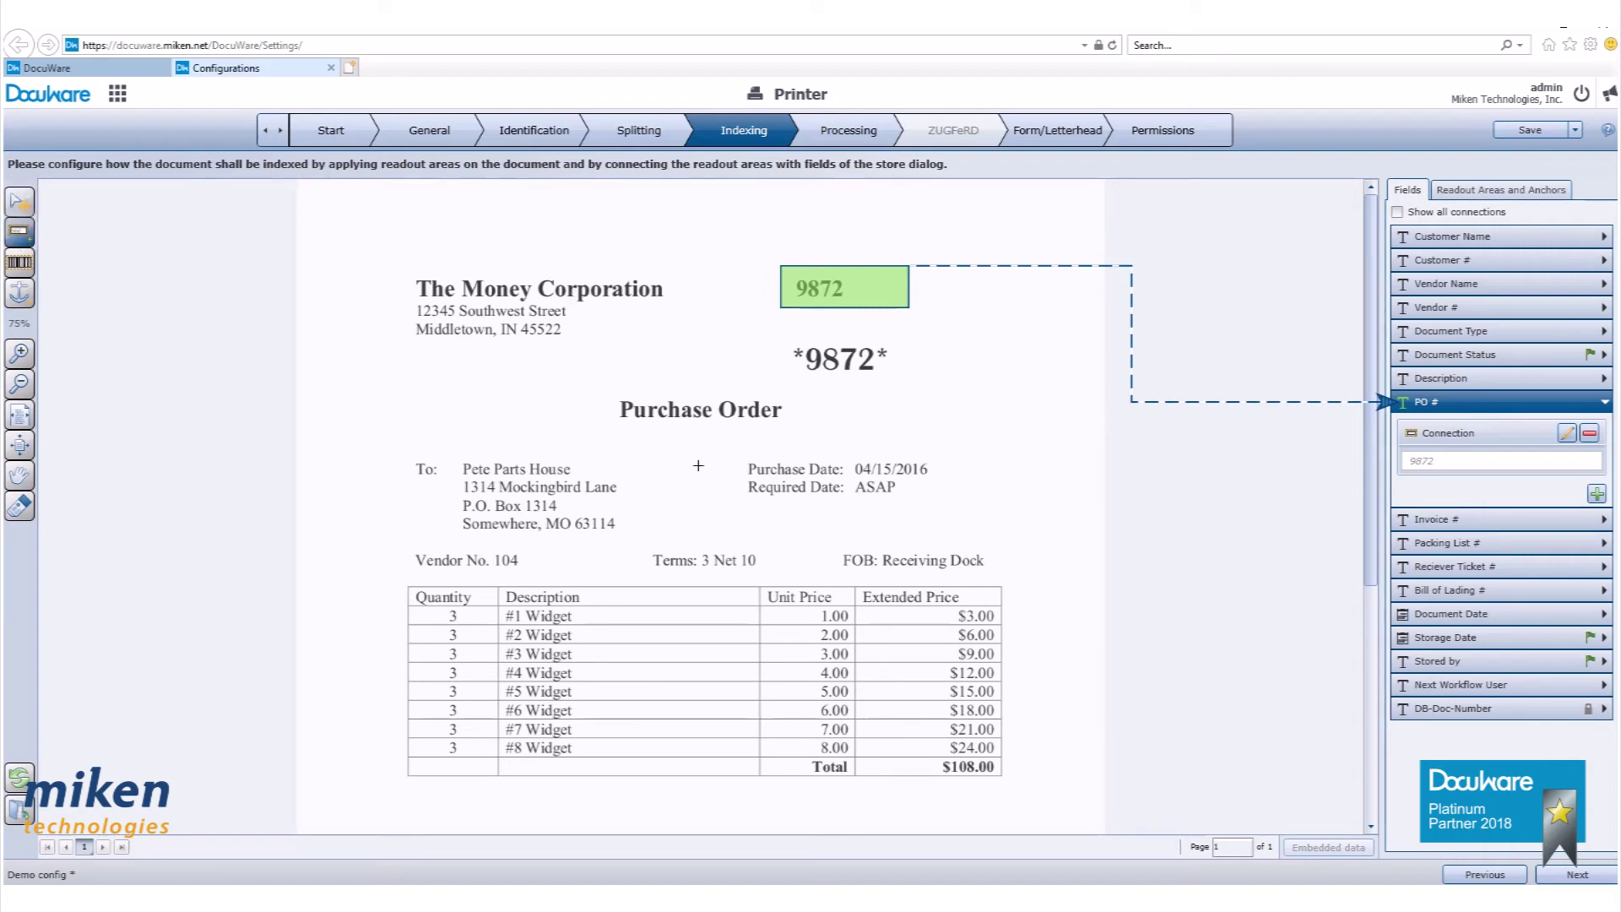
{"action": "mouse_move", "coordinate": [596, 387]}
{"action": "left_mouse_down"}
{"action": "mouse_move", "coordinate": [825, 427]}
{"action": "mouse_move", "coordinate": [1056, 391]}
{"action": "mouse_move", "coordinate": [1249, 392]}
{"action": "mouse_move", "coordinate": [1425, 334]}
{"action": "left_mouse_up"}
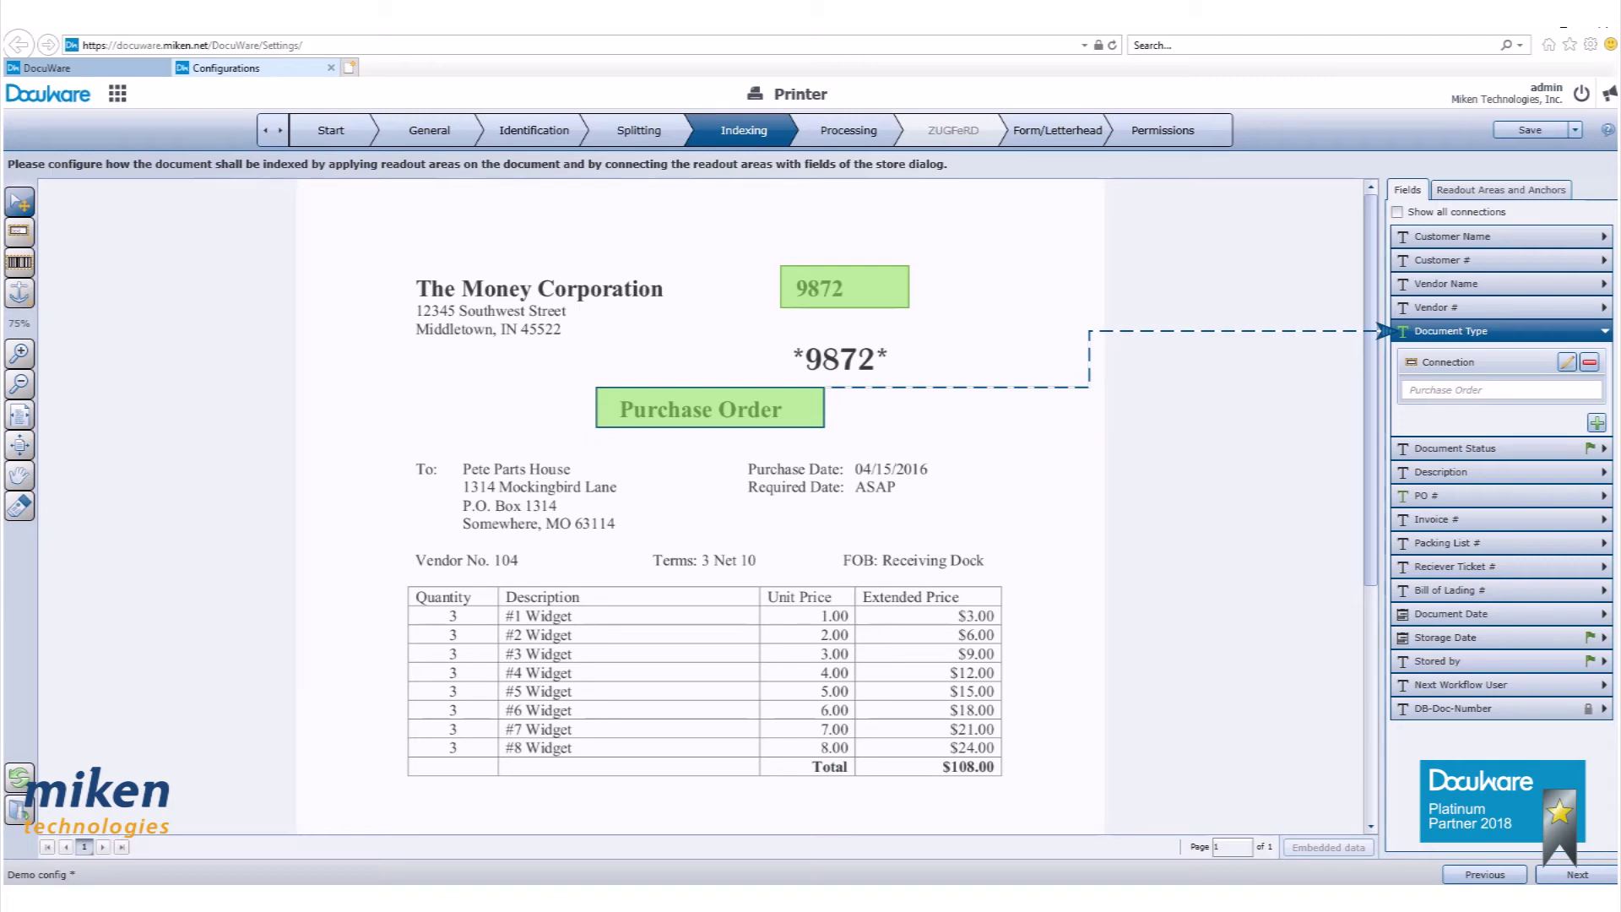
{"action": "left_click", "coordinate": [20, 231]}
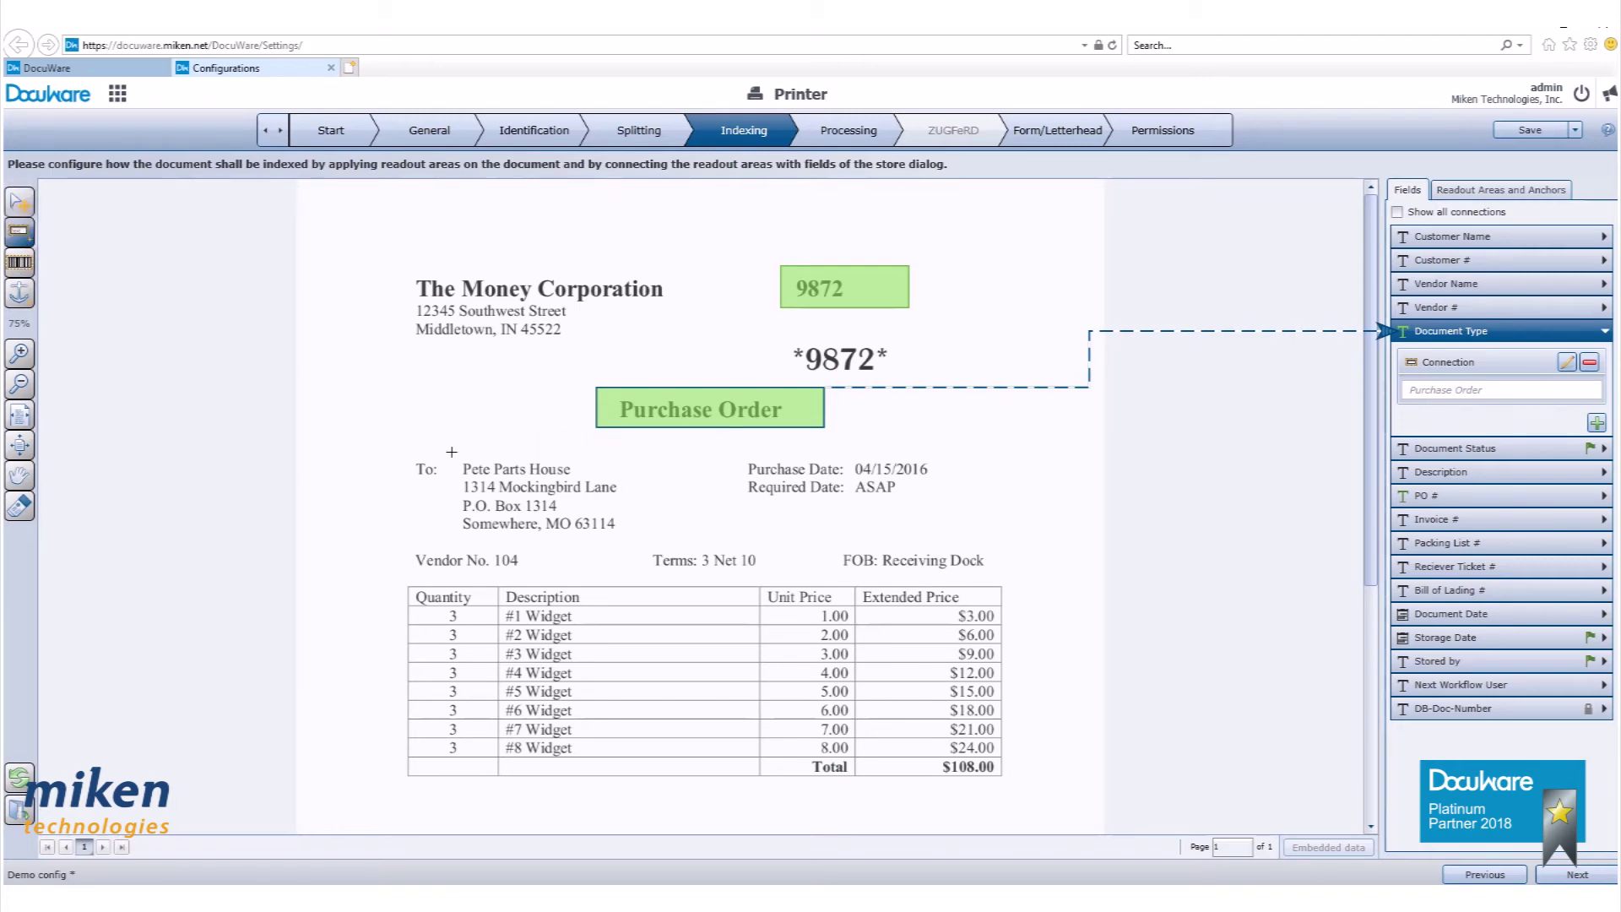
{"action": "left_click_drag", "start_coordinate": [452, 453], "coordinate": [603, 479]}
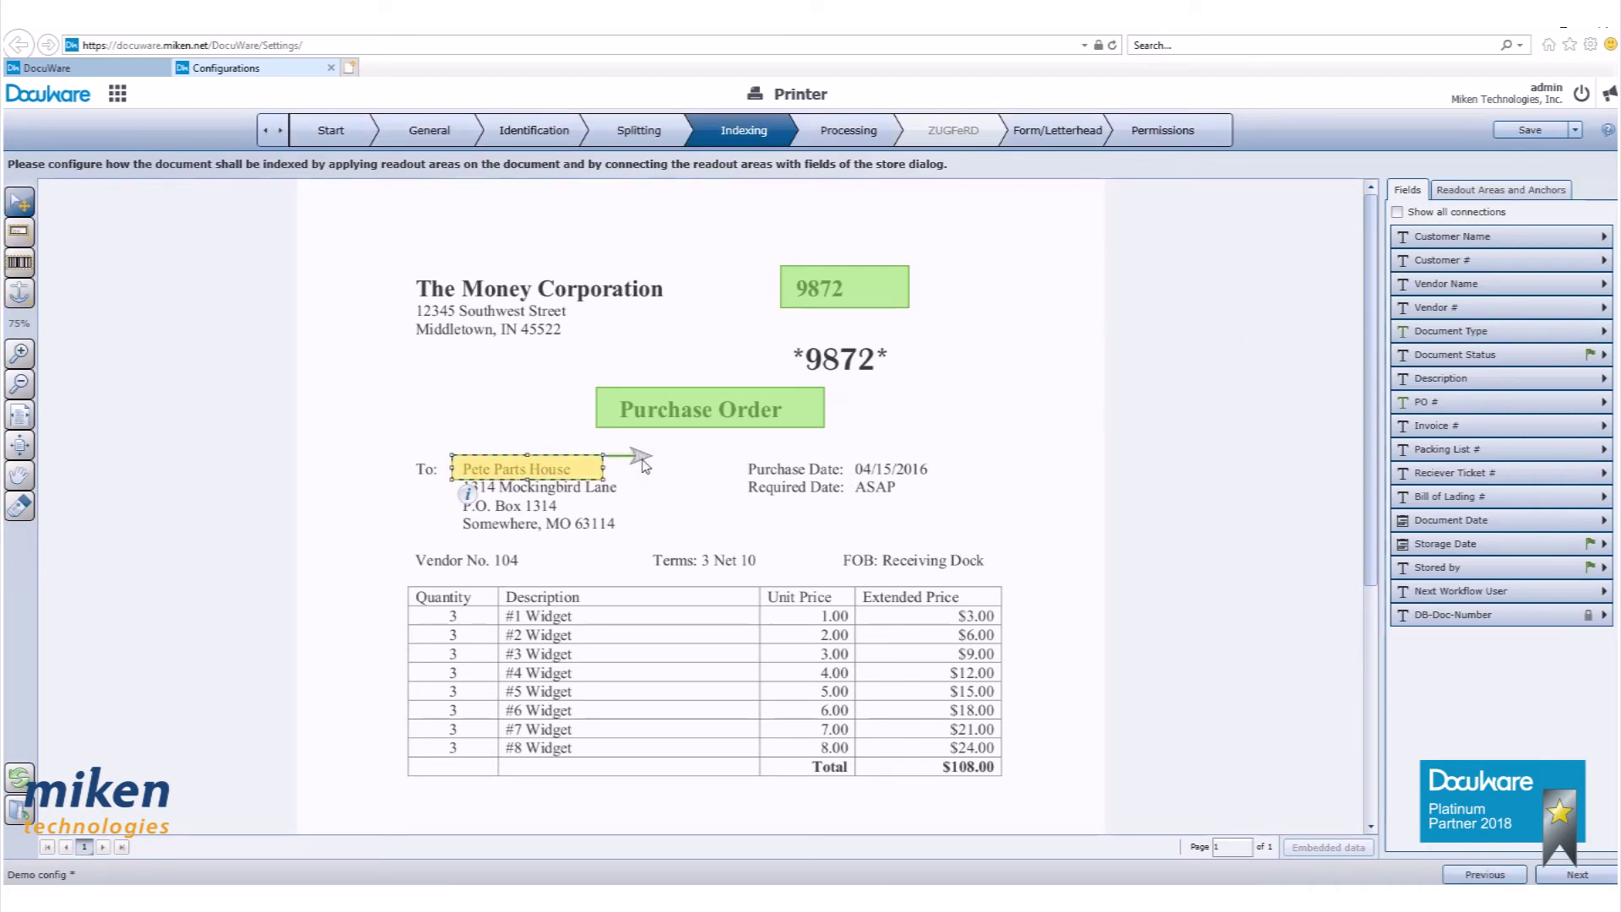
{"action": "left_click_drag", "start_coordinate": [641, 461], "coordinate": [1412, 290]}
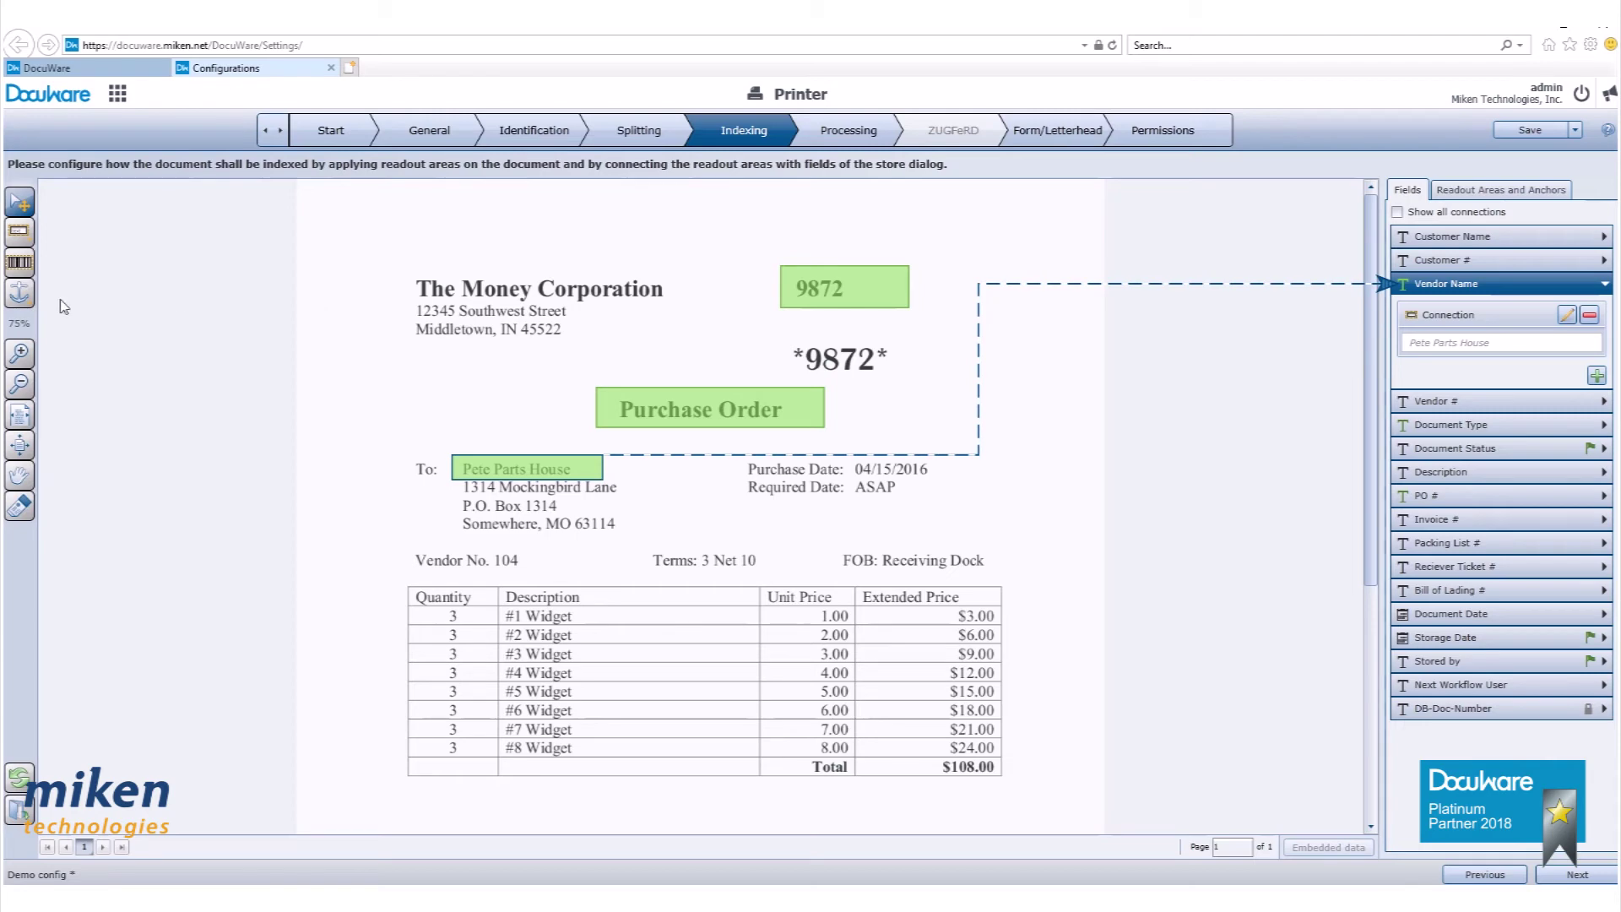
Map readout areas on 104 and 04/15/2016 to Vendor # and Document Date
{"action": "left_click", "coordinate": [20, 230]}
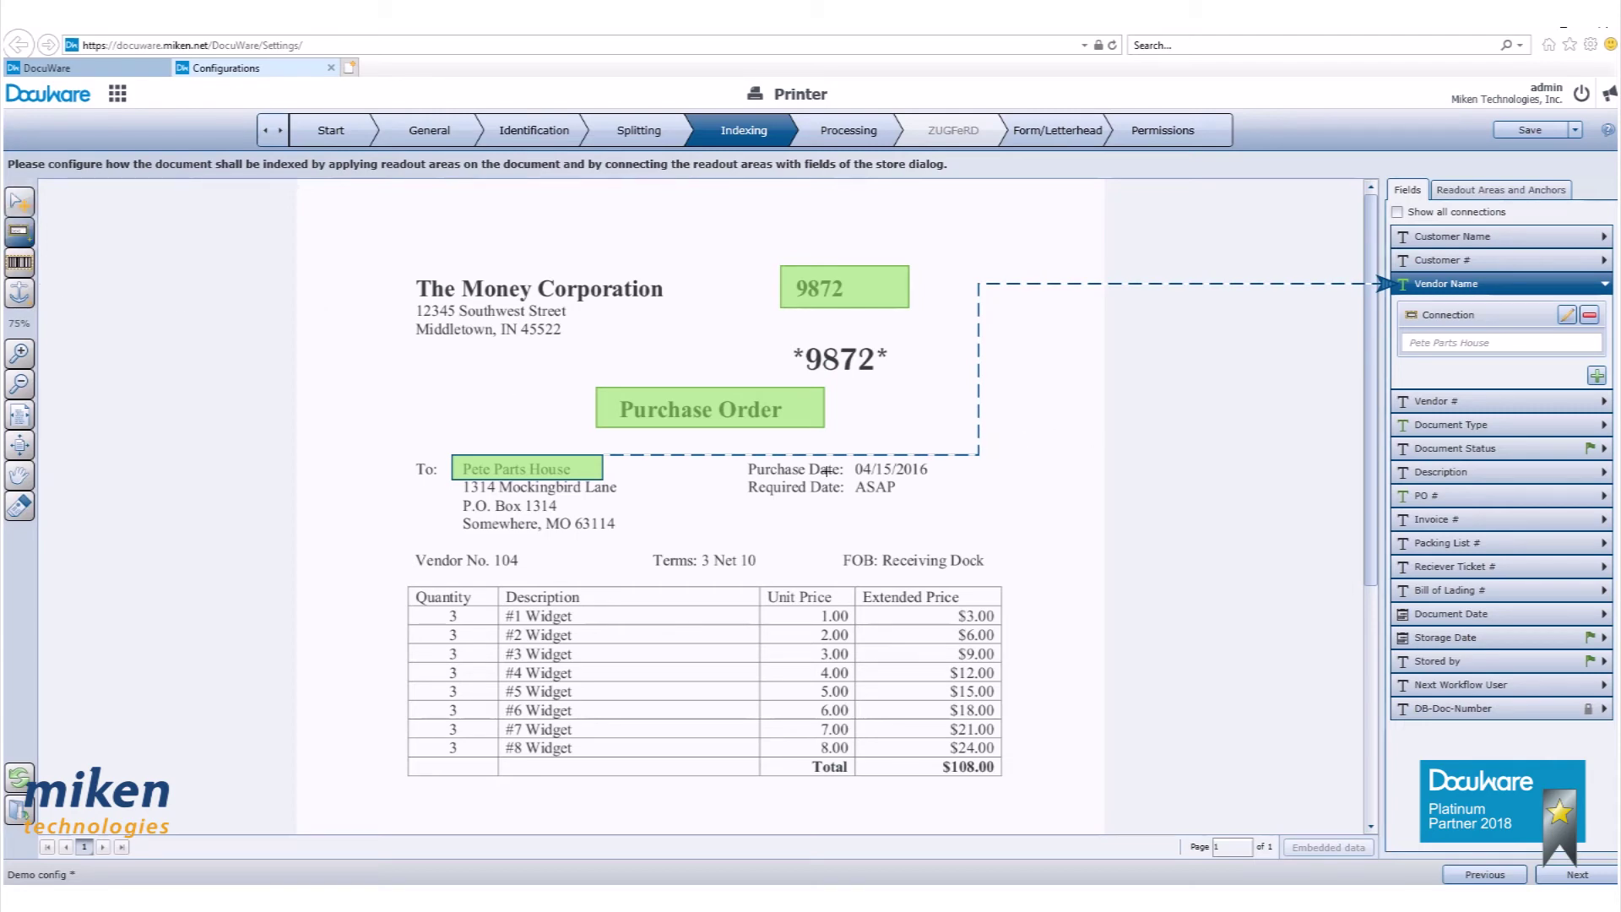
{"action": "mouse_move", "coordinate": [490, 550]}
{"action": "left_mouse_down"}
{"action": "mouse_move", "coordinate": [534, 572]}
{"action": "mouse_move", "coordinate": [1122, 524]}
{"action": "mouse_move", "coordinate": [1393, 352]}
{"action": "mouse_move", "coordinate": [1393, 308]}
{"action": "left_mouse_up"}
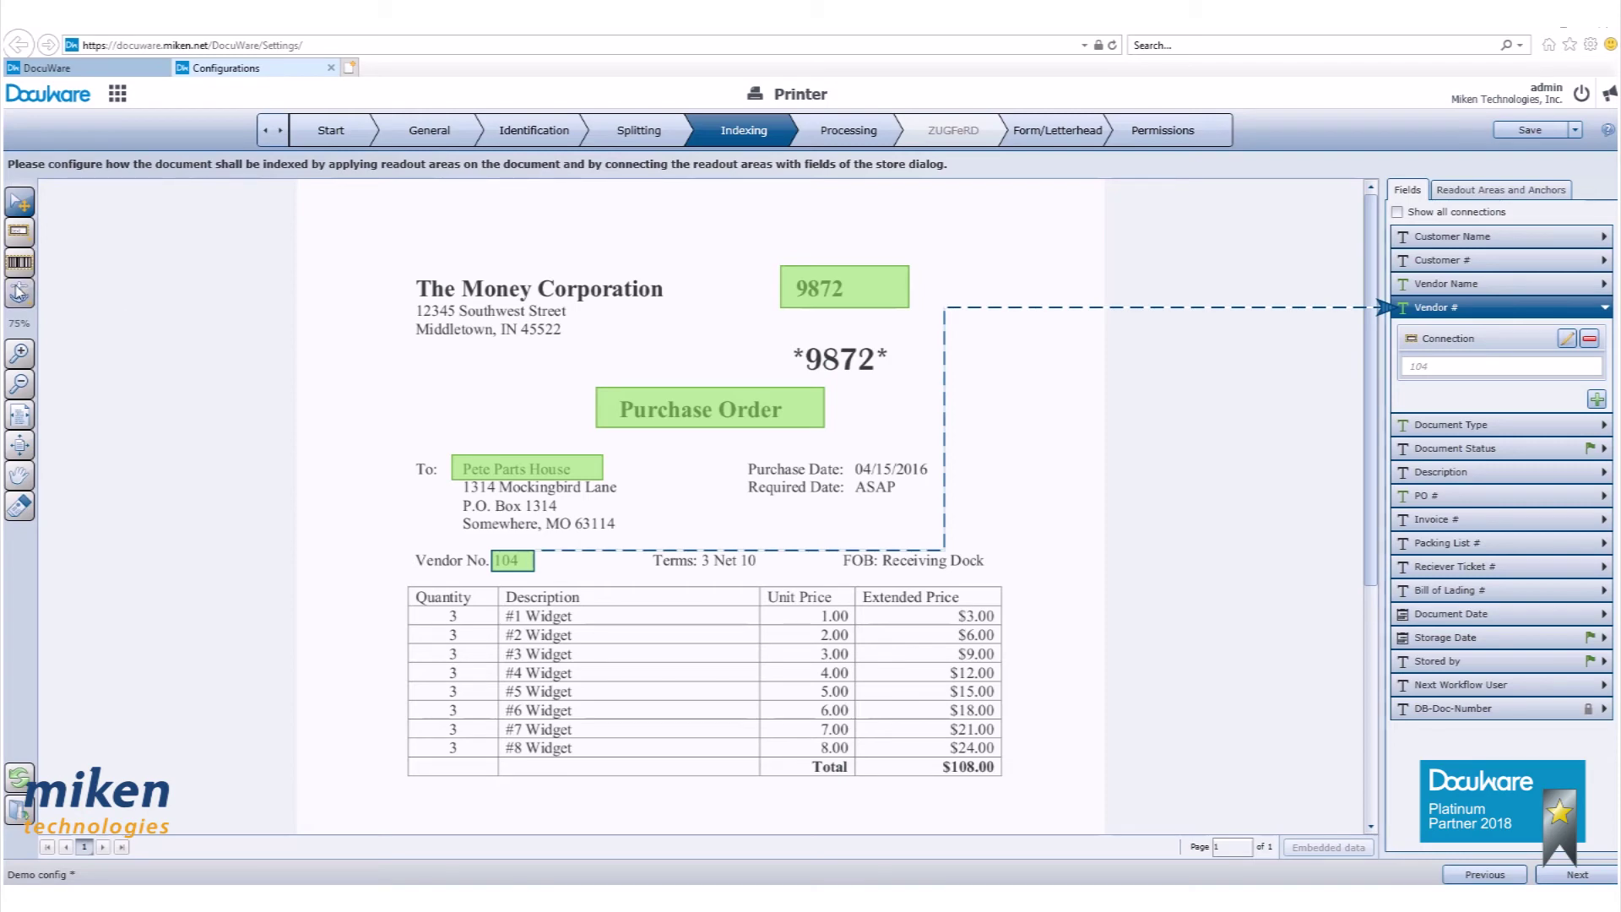
{"action": "left_click", "coordinate": [17, 239]}
{"action": "mouse_move", "coordinate": [848, 457]}
{"action": "left_mouse_down"}
{"action": "mouse_move", "coordinate": [943, 479]}
{"action": "mouse_move", "coordinate": [1212, 434]}
{"action": "mouse_move", "coordinate": [1376, 371]}
{"action": "mouse_move", "coordinate": [1402, 521]}
{"action": "left_mouse_up"}
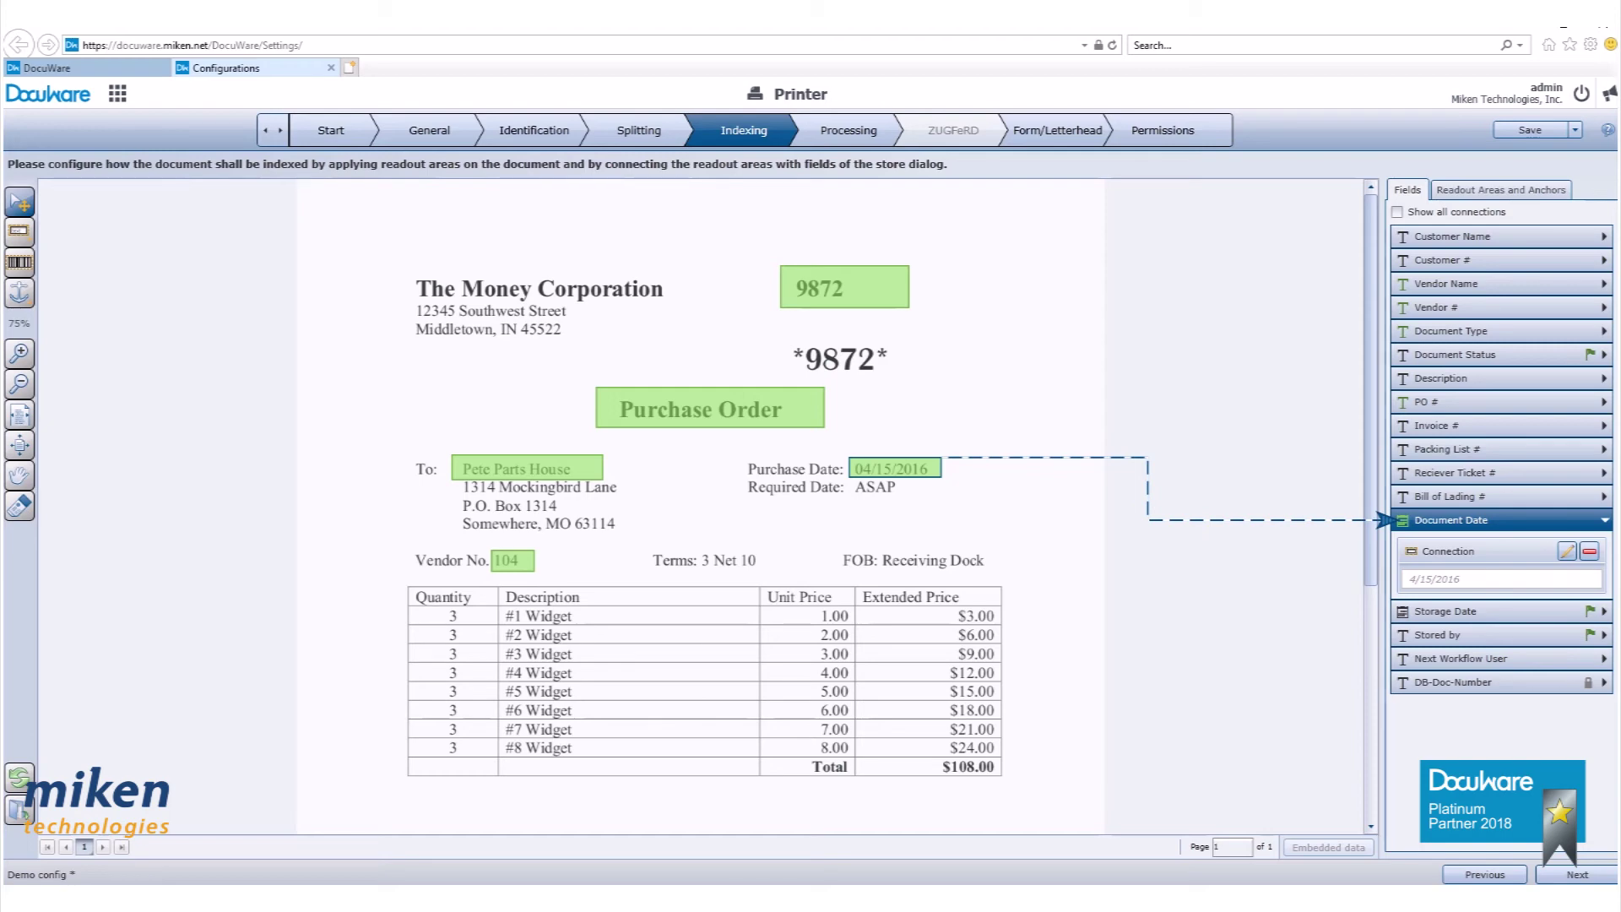
Give Document Status the fixed automatic entry 'New'
{"action": "left_click", "coordinate": [1571, 355]}
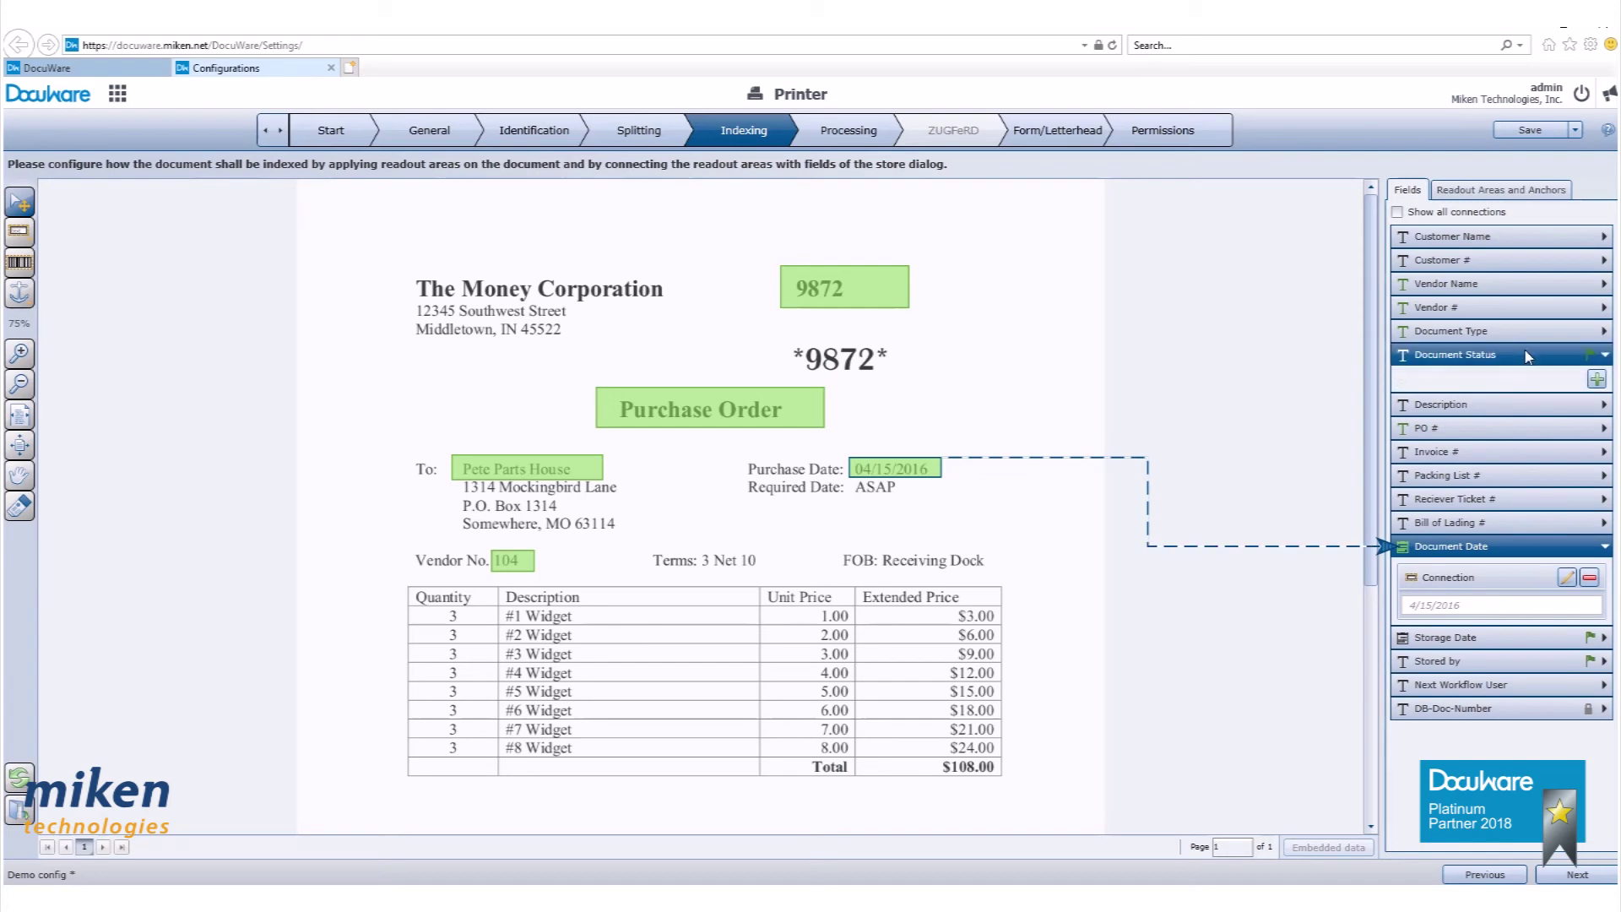
{"action": "left_click", "coordinate": [1598, 383]}
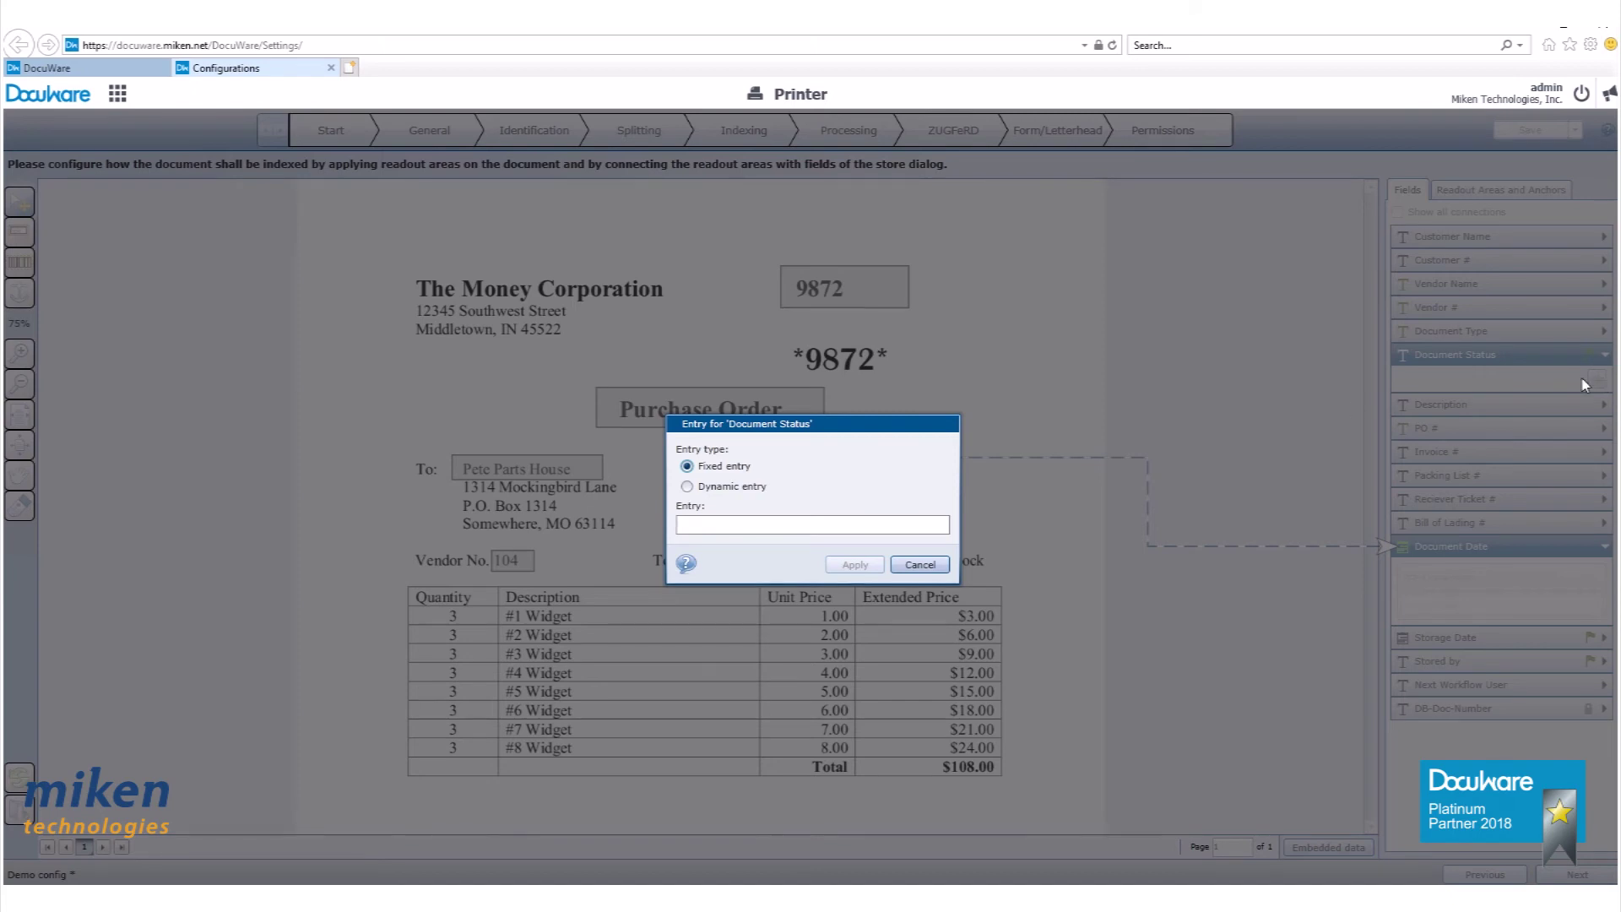
{"action": "left_click", "coordinate": [743, 525]}
{"action": "type", "text": "New"}
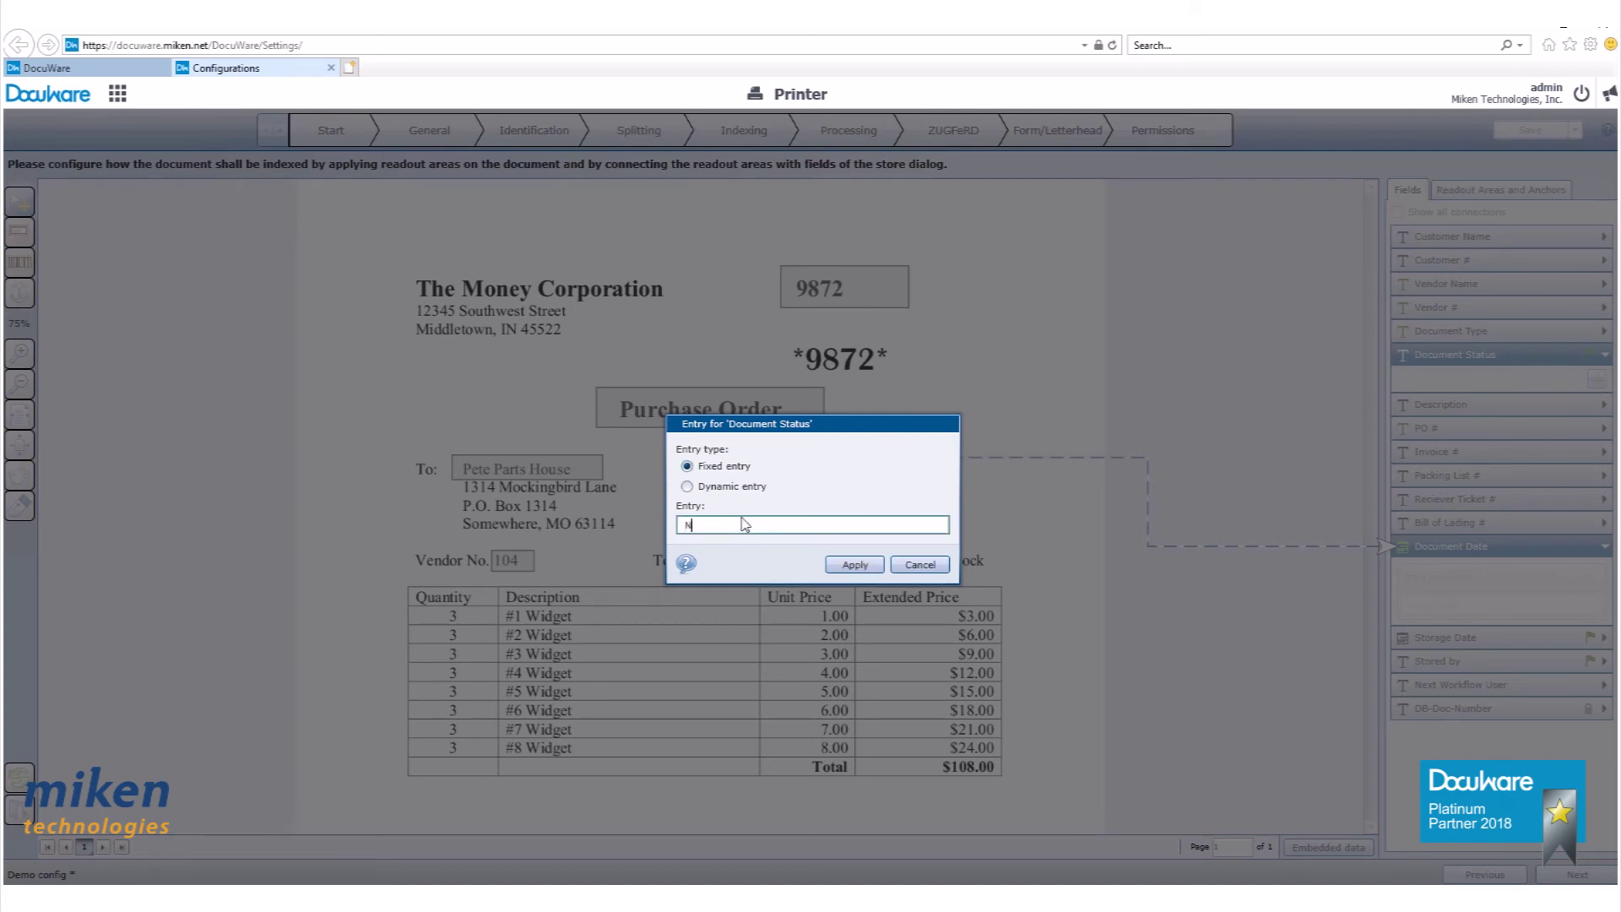
{"action": "left_click", "coordinate": [849, 564]}
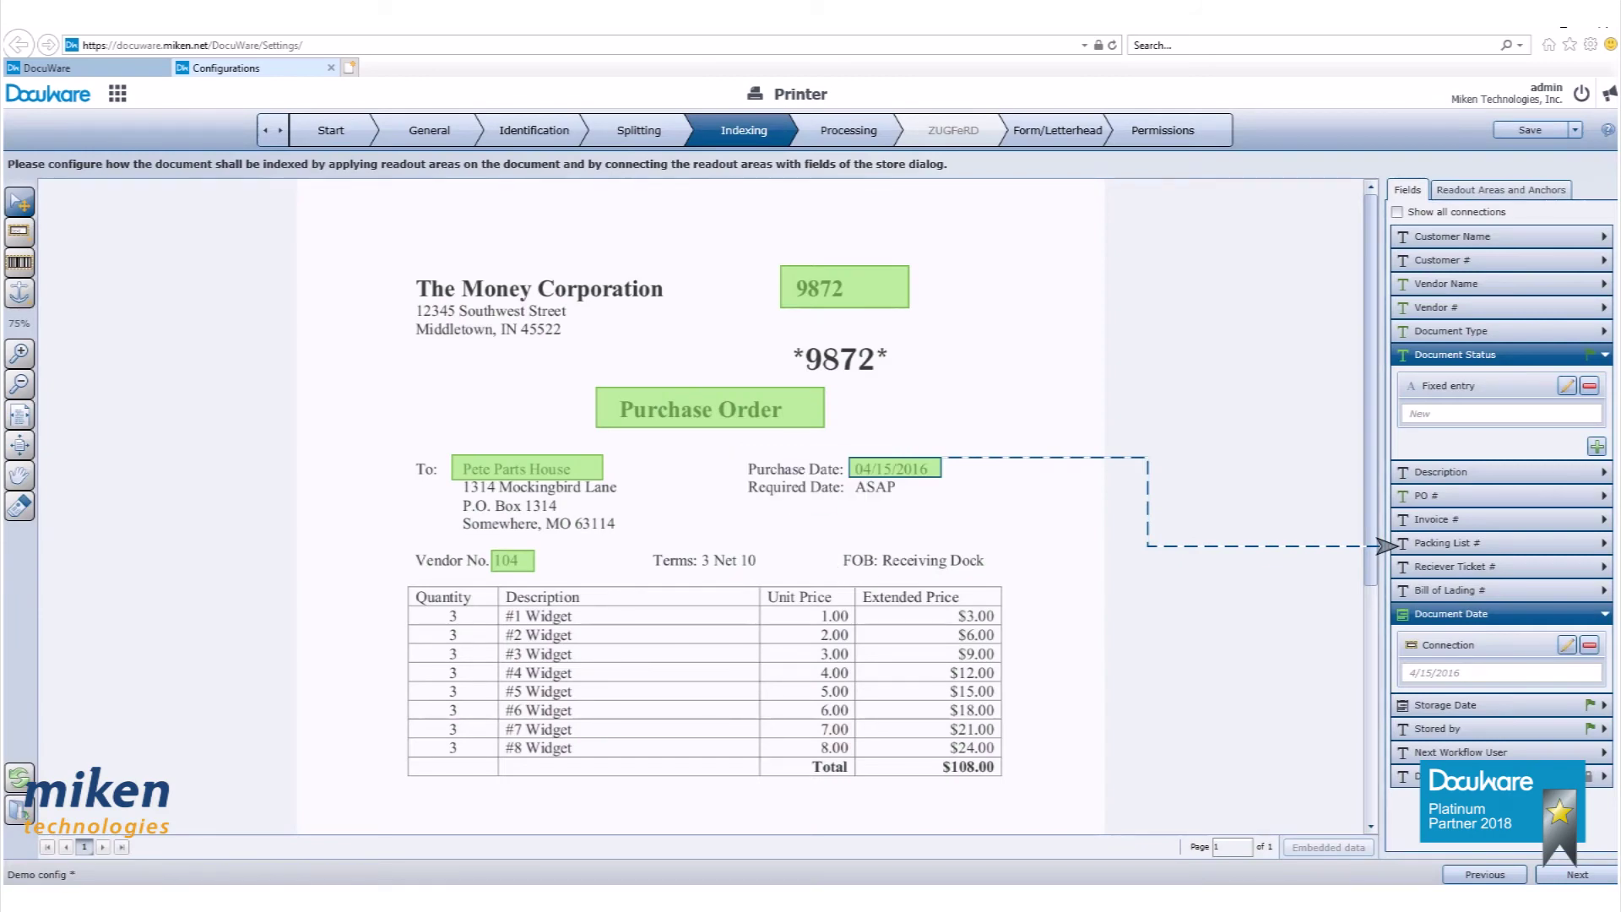
Give Storage Date a dynamic CurrentDate automatic entry
{"action": "left_click", "coordinate": [1499, 708]}
{"action": "left_click", "coordinate": [1596, 730]}
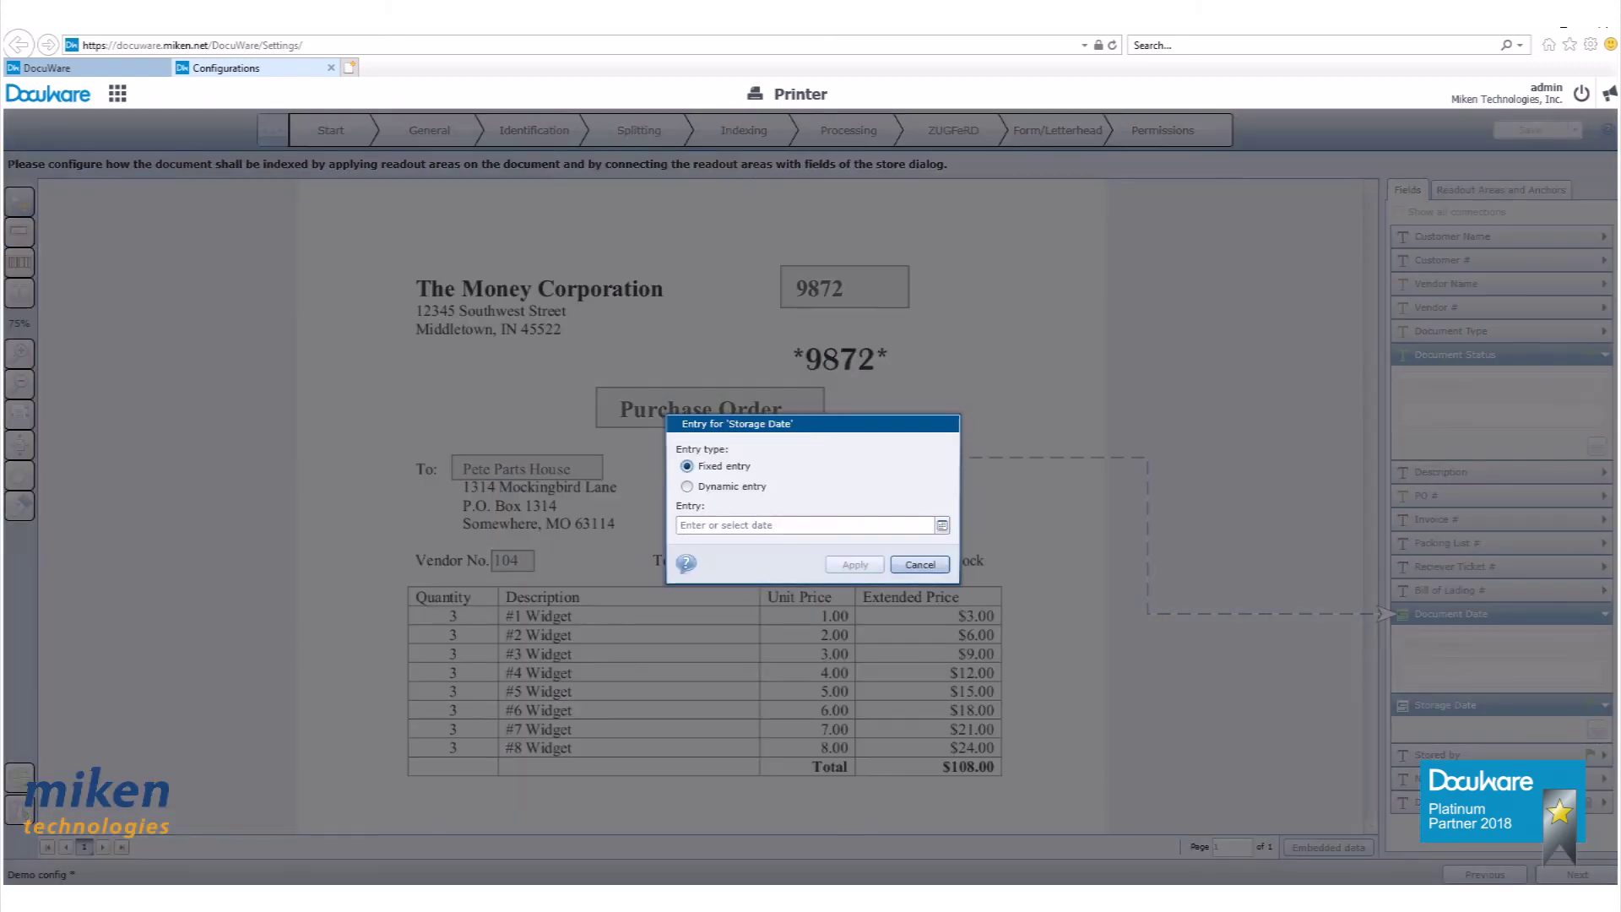
{"action": "left_click", "coordinate": [687, 487]}
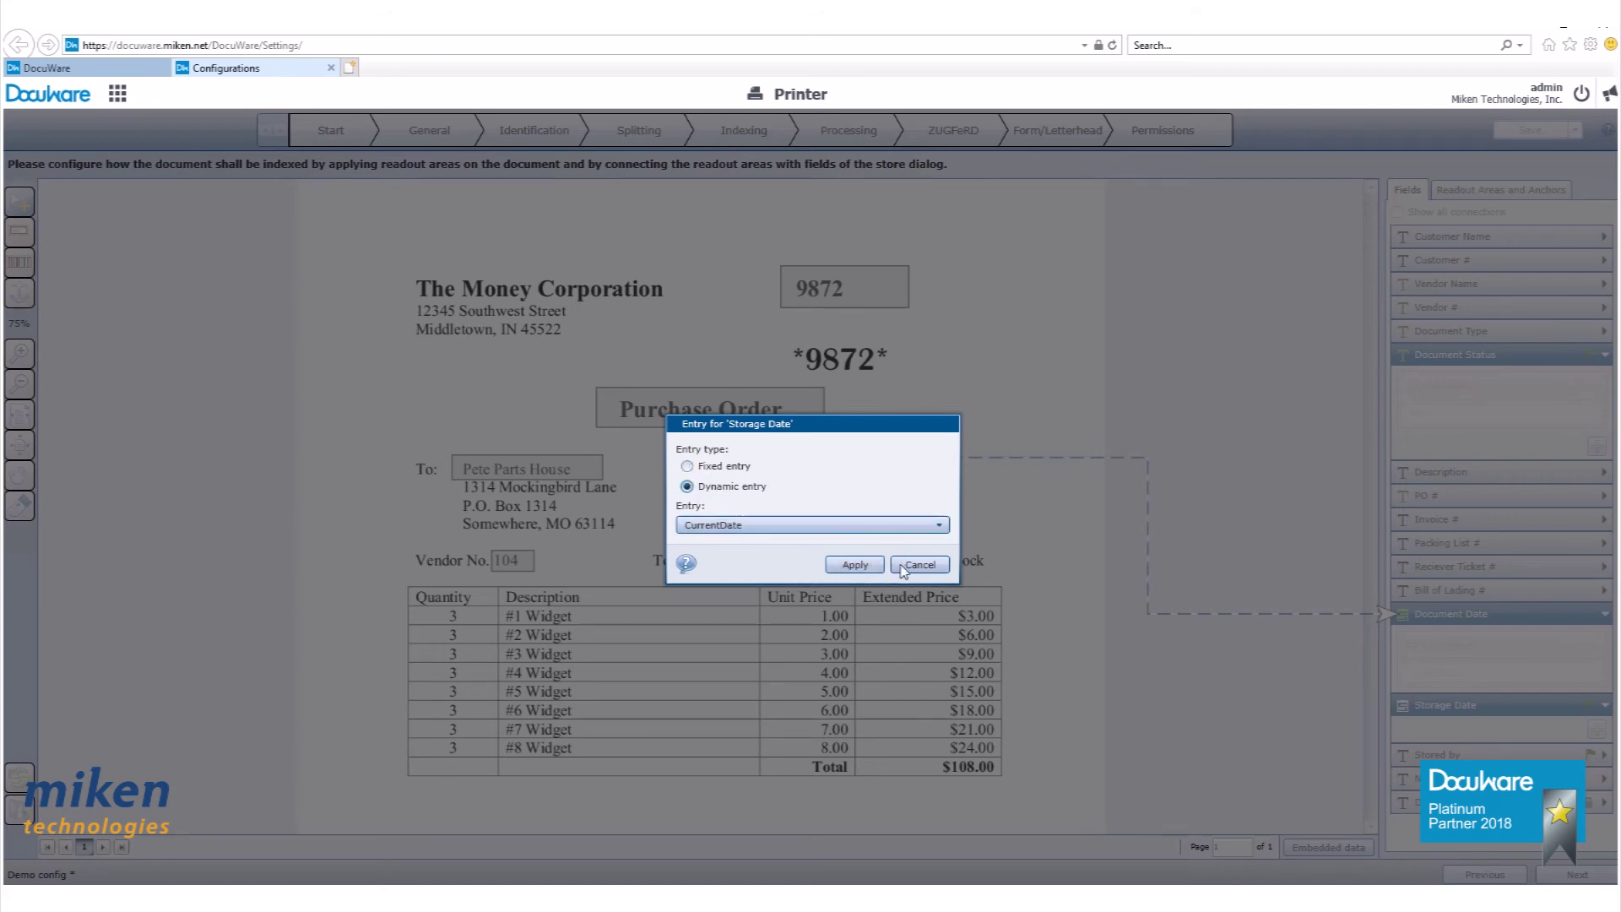
{"action": "left_click", "coordinate": [867, 567]}
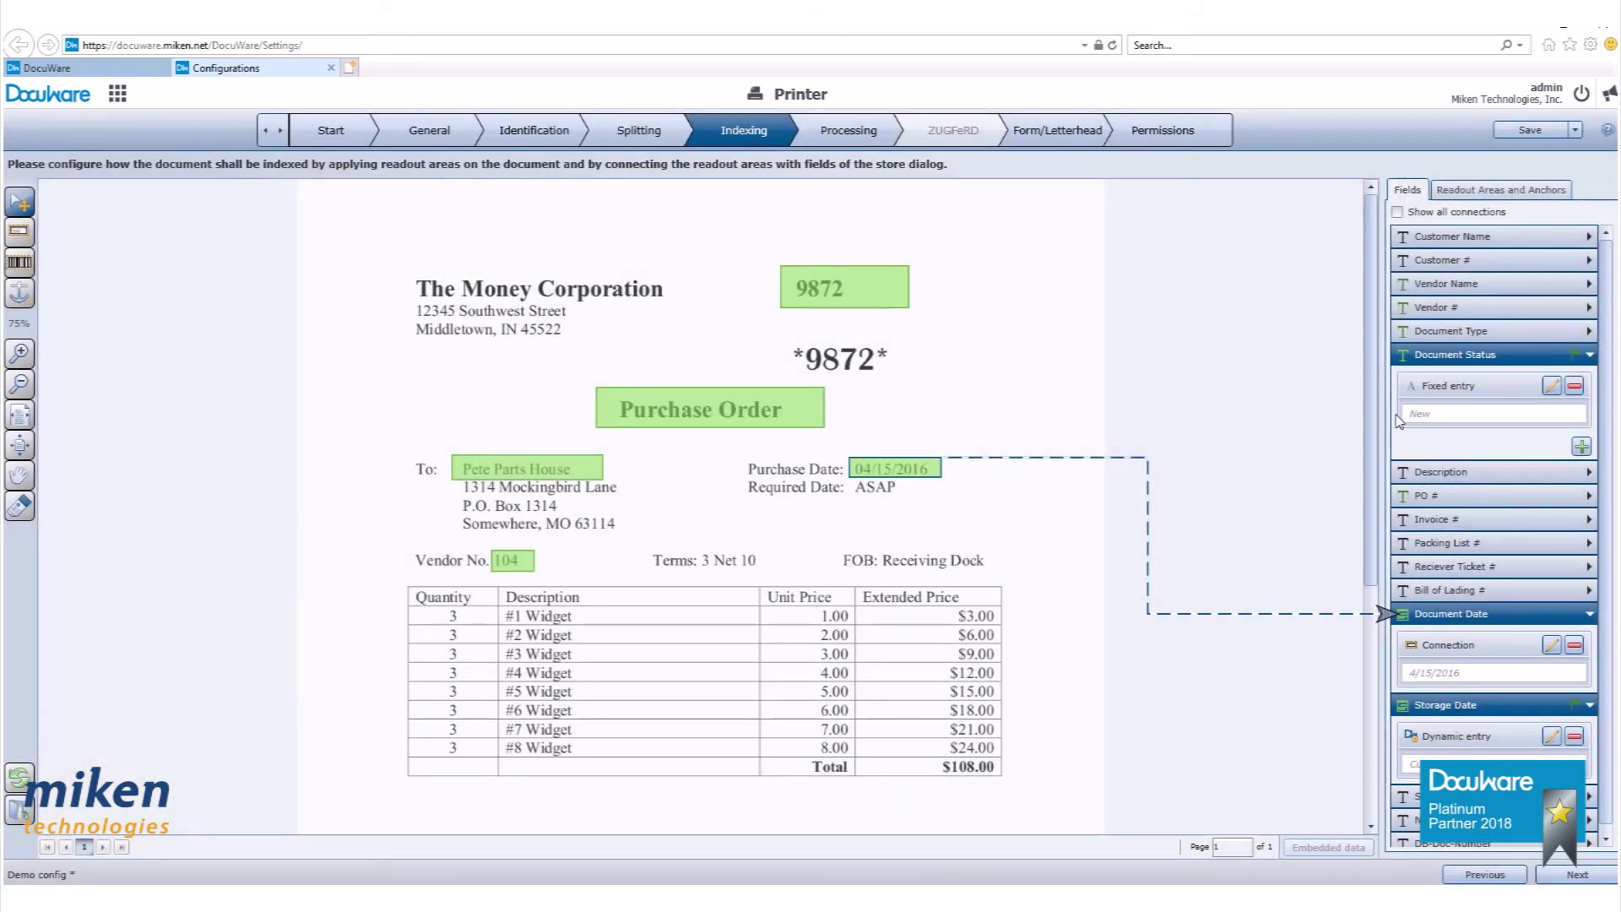
Give Stored by a dynamic CurrentUserShortName automatic entry
{"action": "left_click", "coordinate": [1590, 797]}
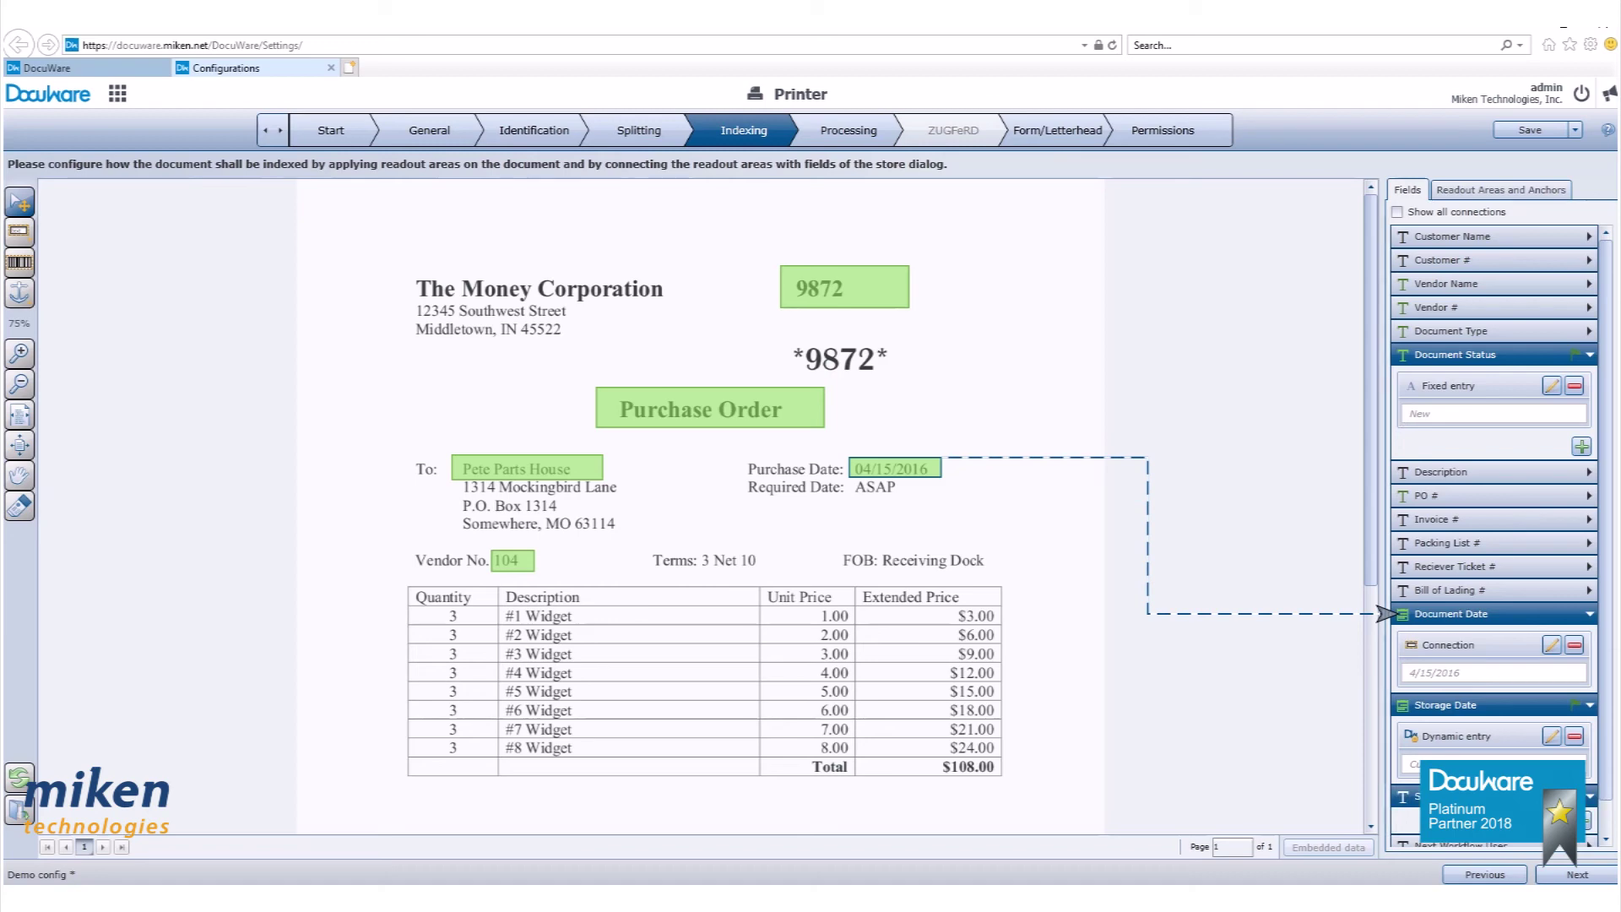
{"action": "left_click", "coordinate": [1588, 819]}
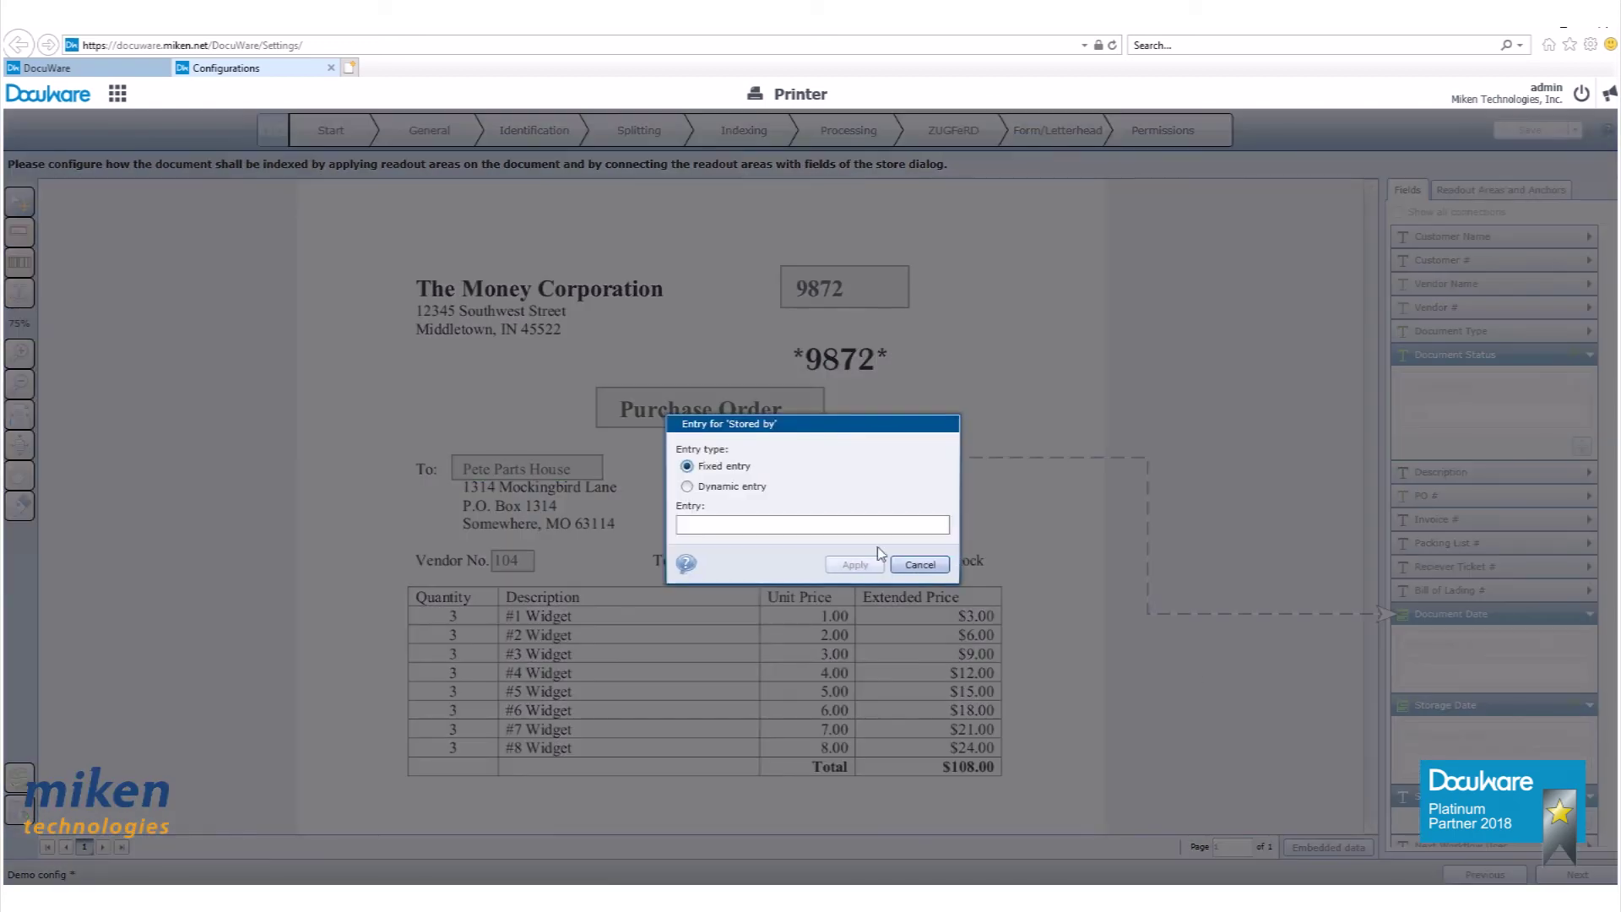
{"action": "left_click", "coordinate": [687, 487]}
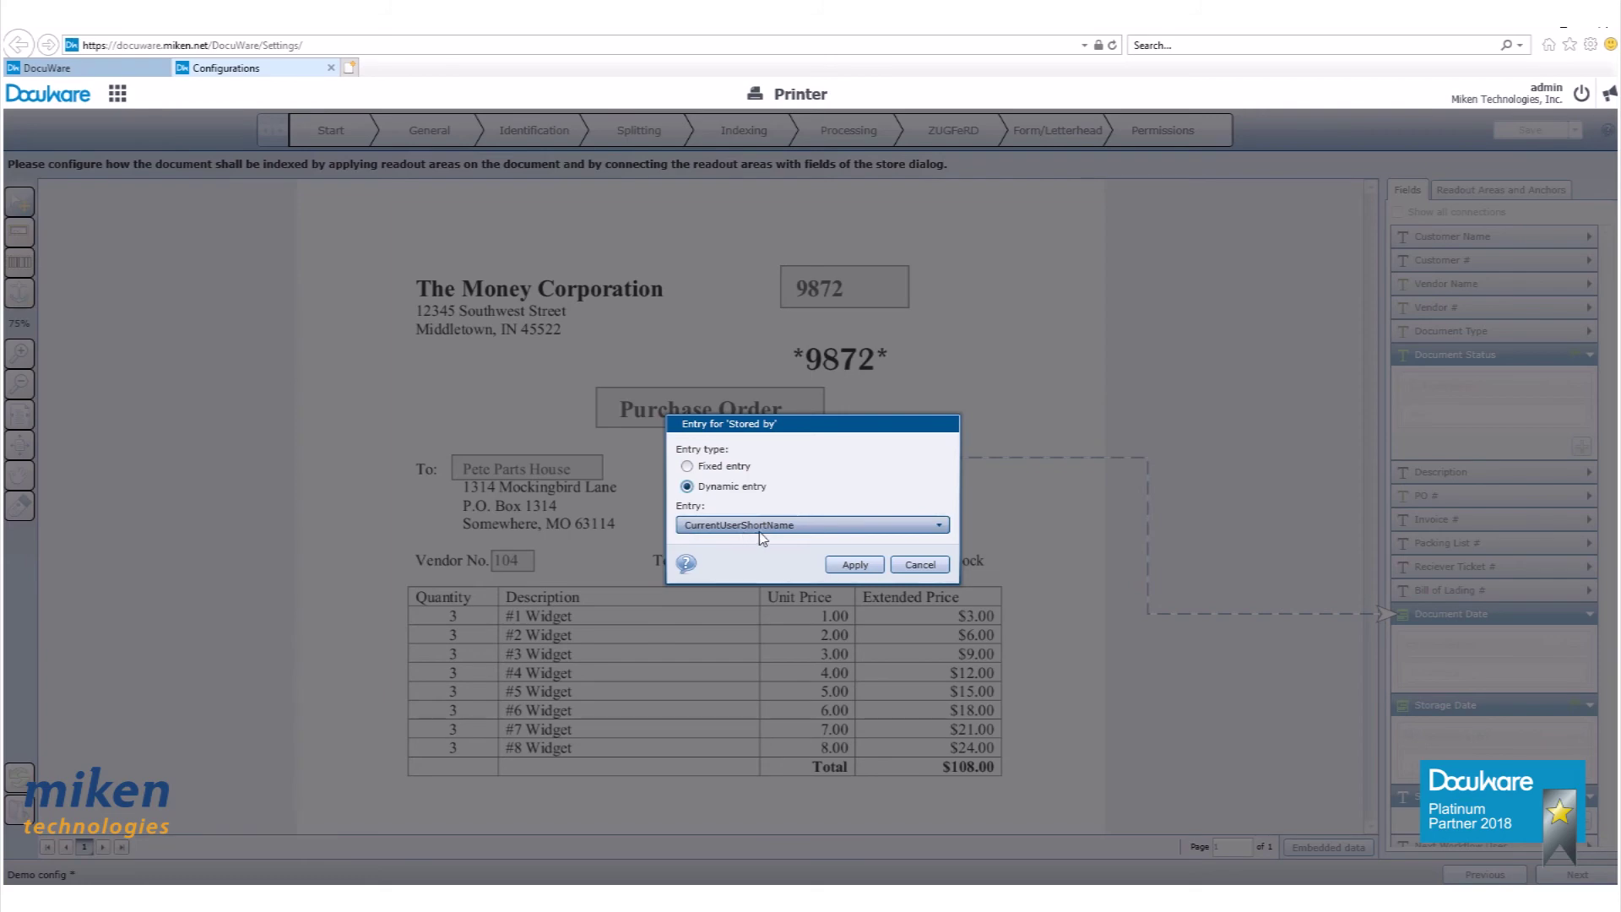
{"action": "left_click", "coordinate": [853, 565]}
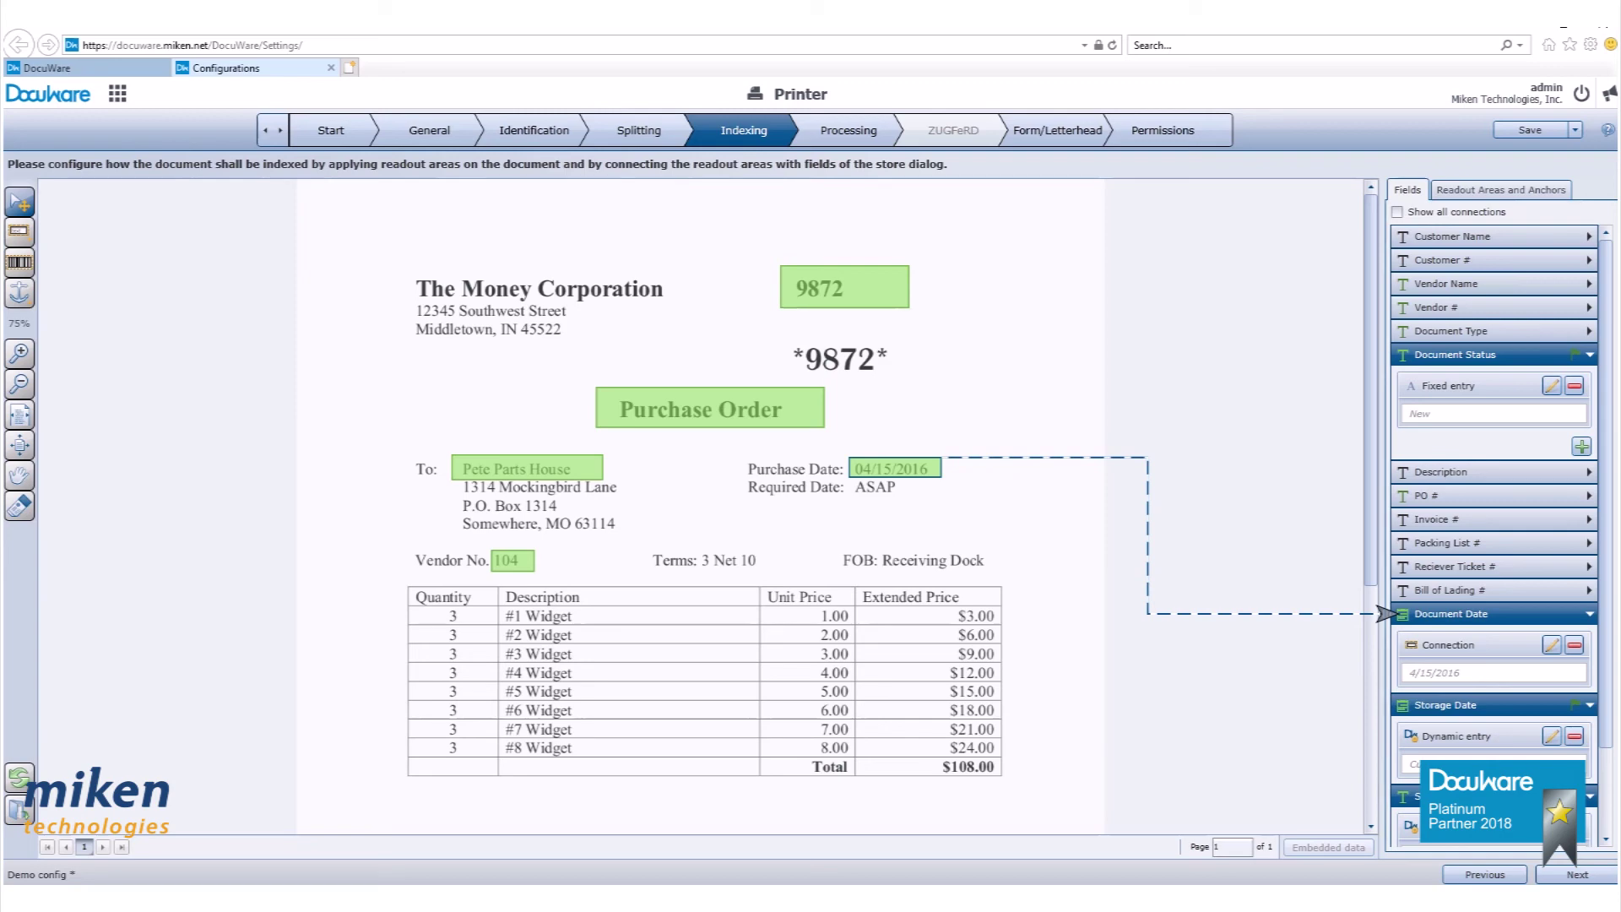
Review the Processing print, signature and email options unchanged, then continue to Form/Letterhead
{"action": "left_click", "coordinate": [1576, 874]}
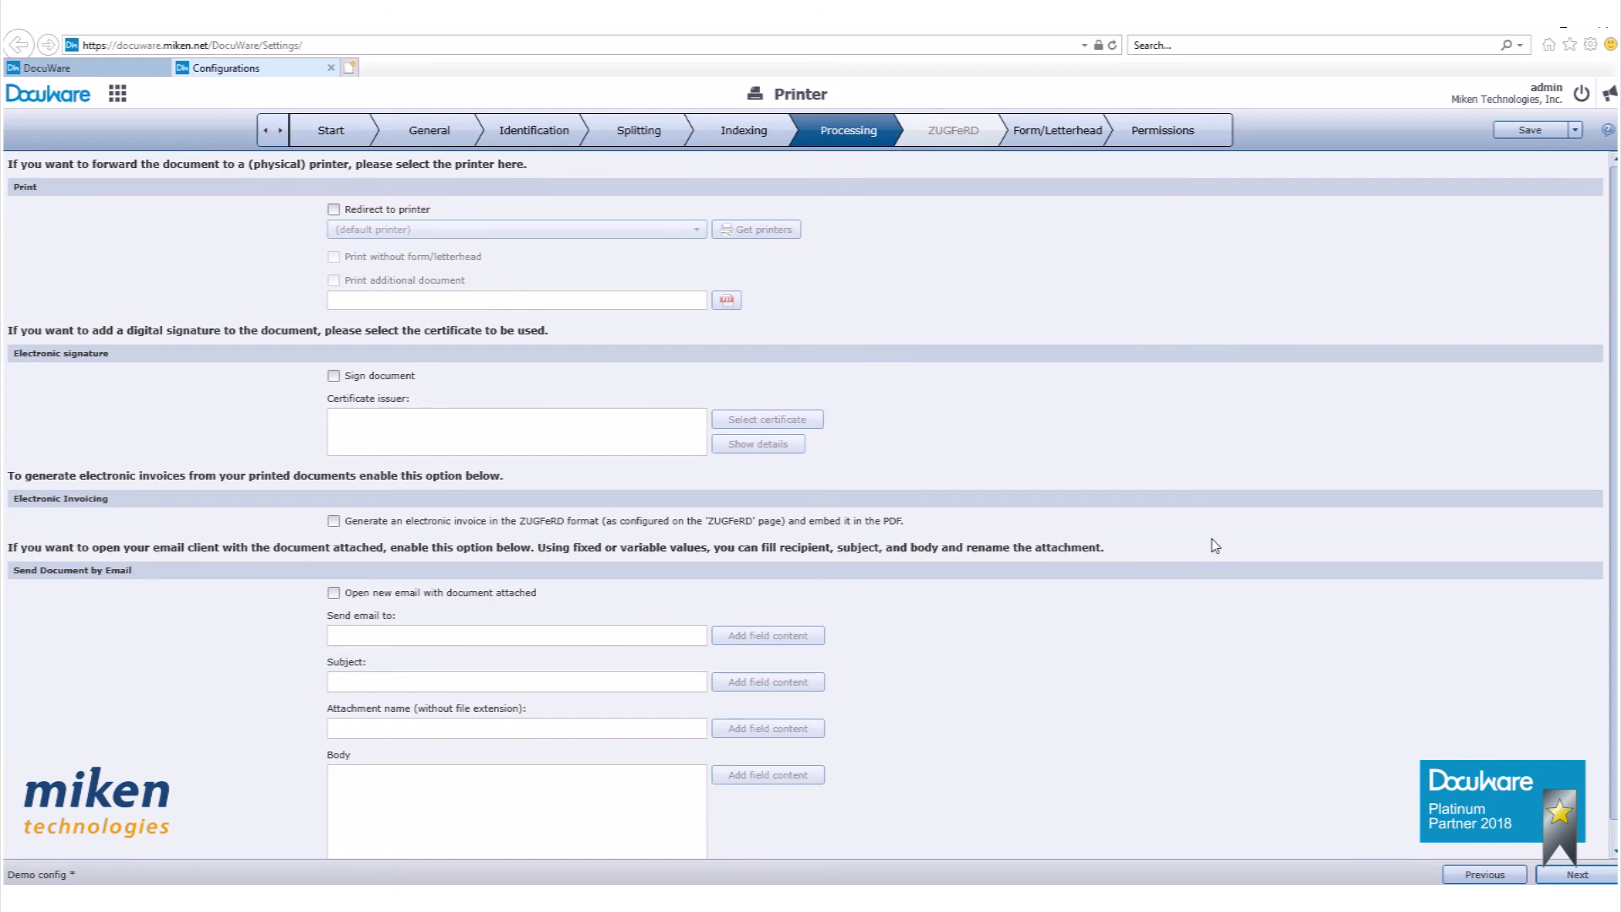
{"action": "scroll", "coordinate": [1215, 545], "scroll_direction": "down", "scroll_amount": 1}
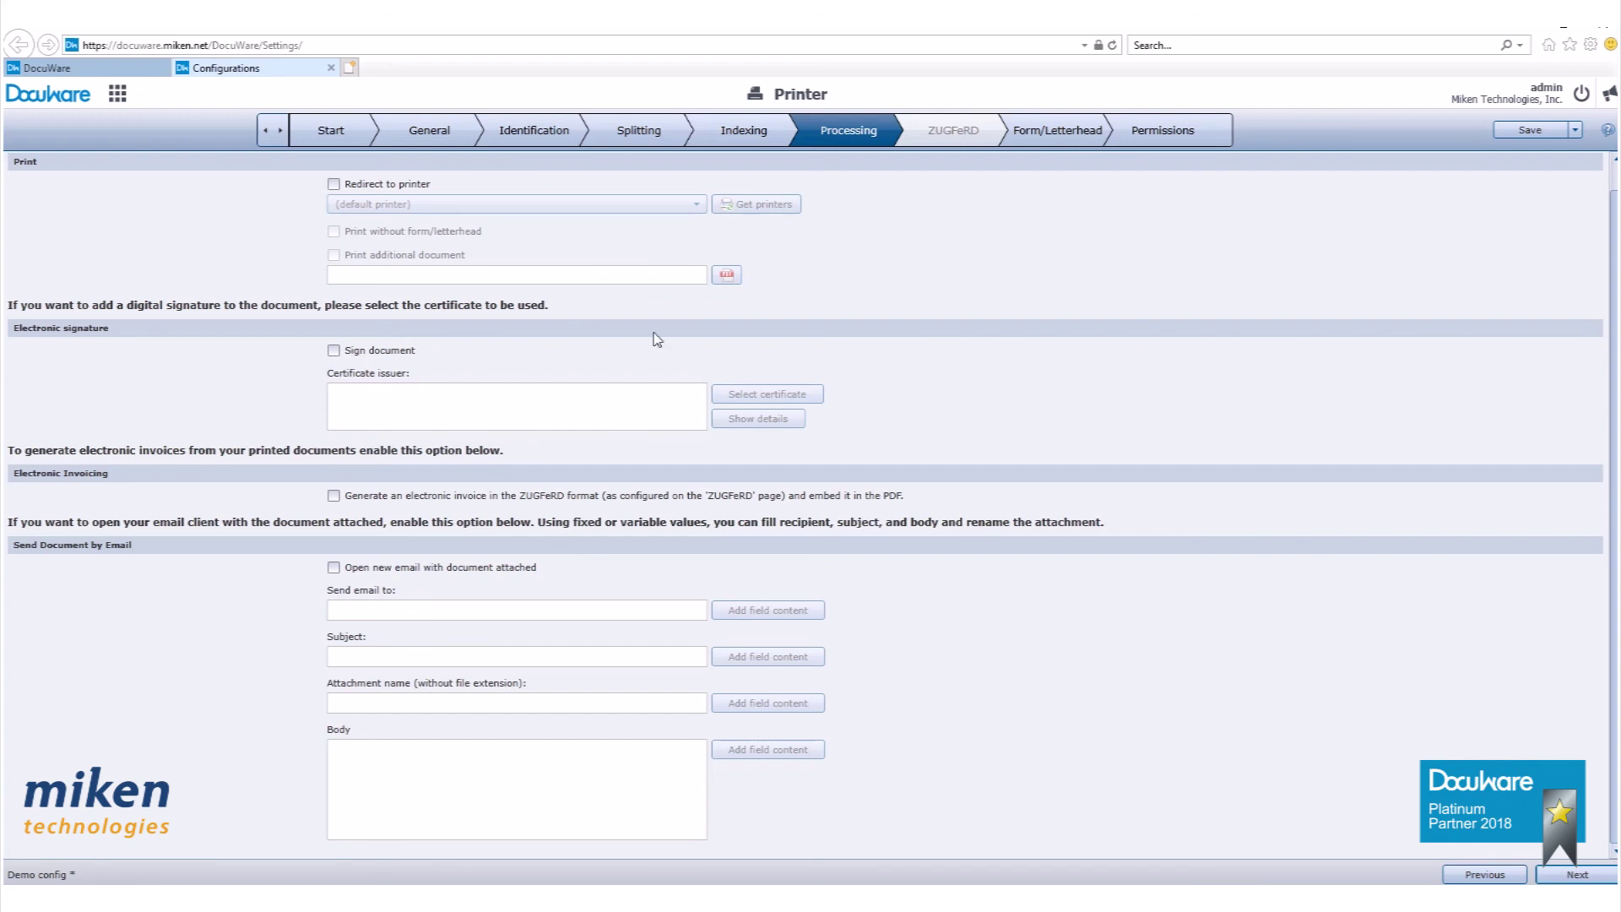
{"action": "left_click", "coordinate": [1560, 878]}
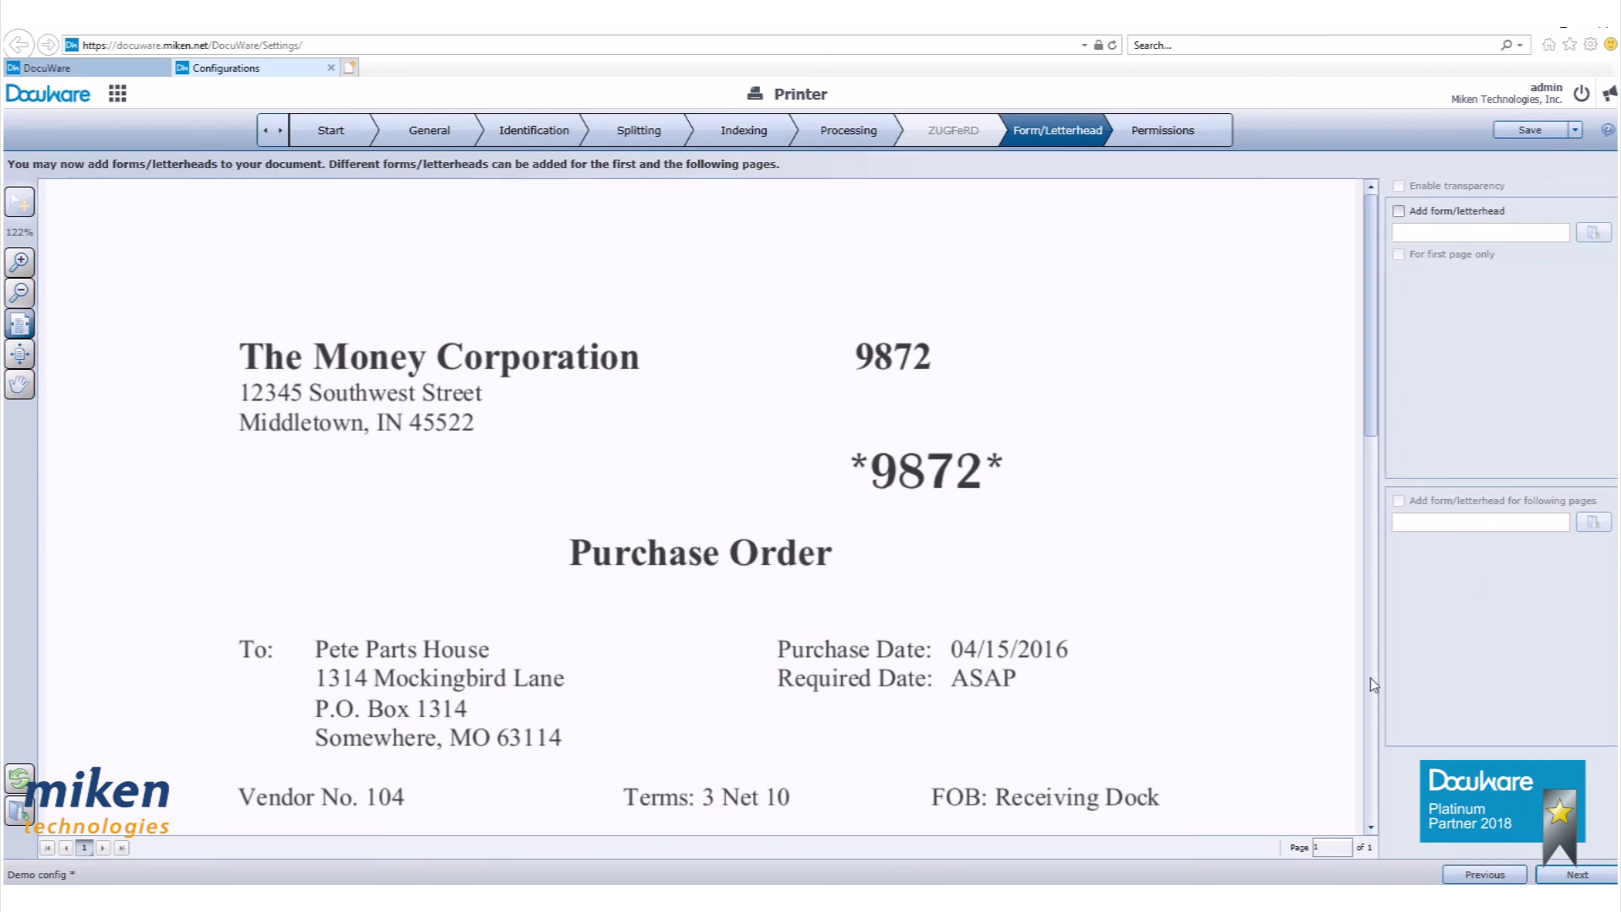
Grant another user permission on Demo config, then save and close the configuration
{"action": "left_click", "coordinate": [1579, 874]}
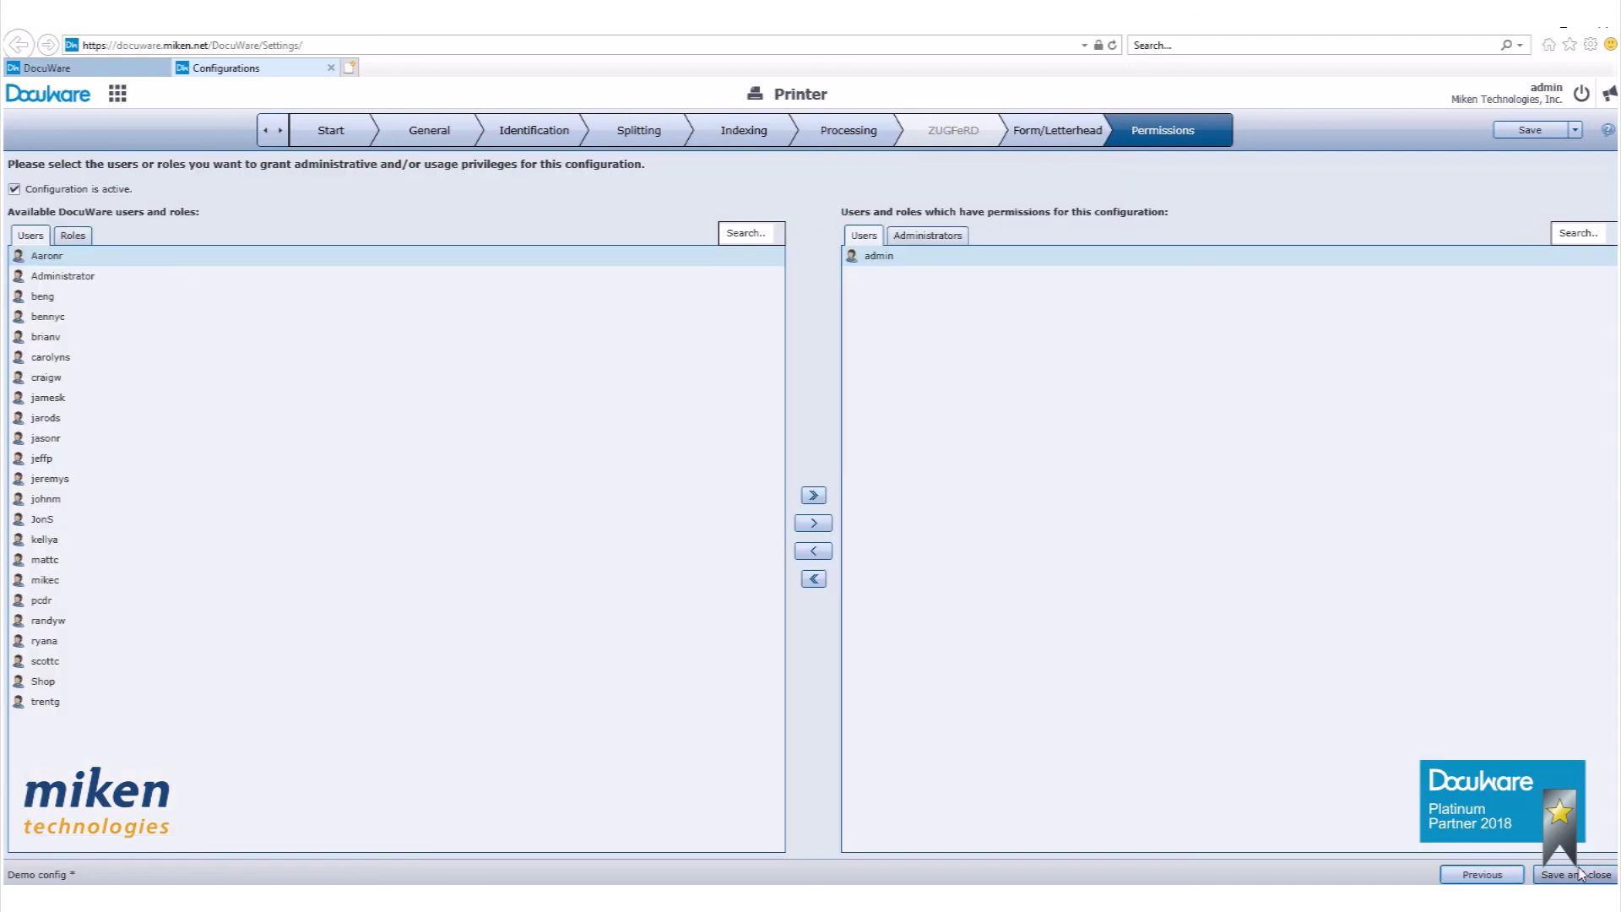
{"action": "left_click", "coordinate": [44, 641]}
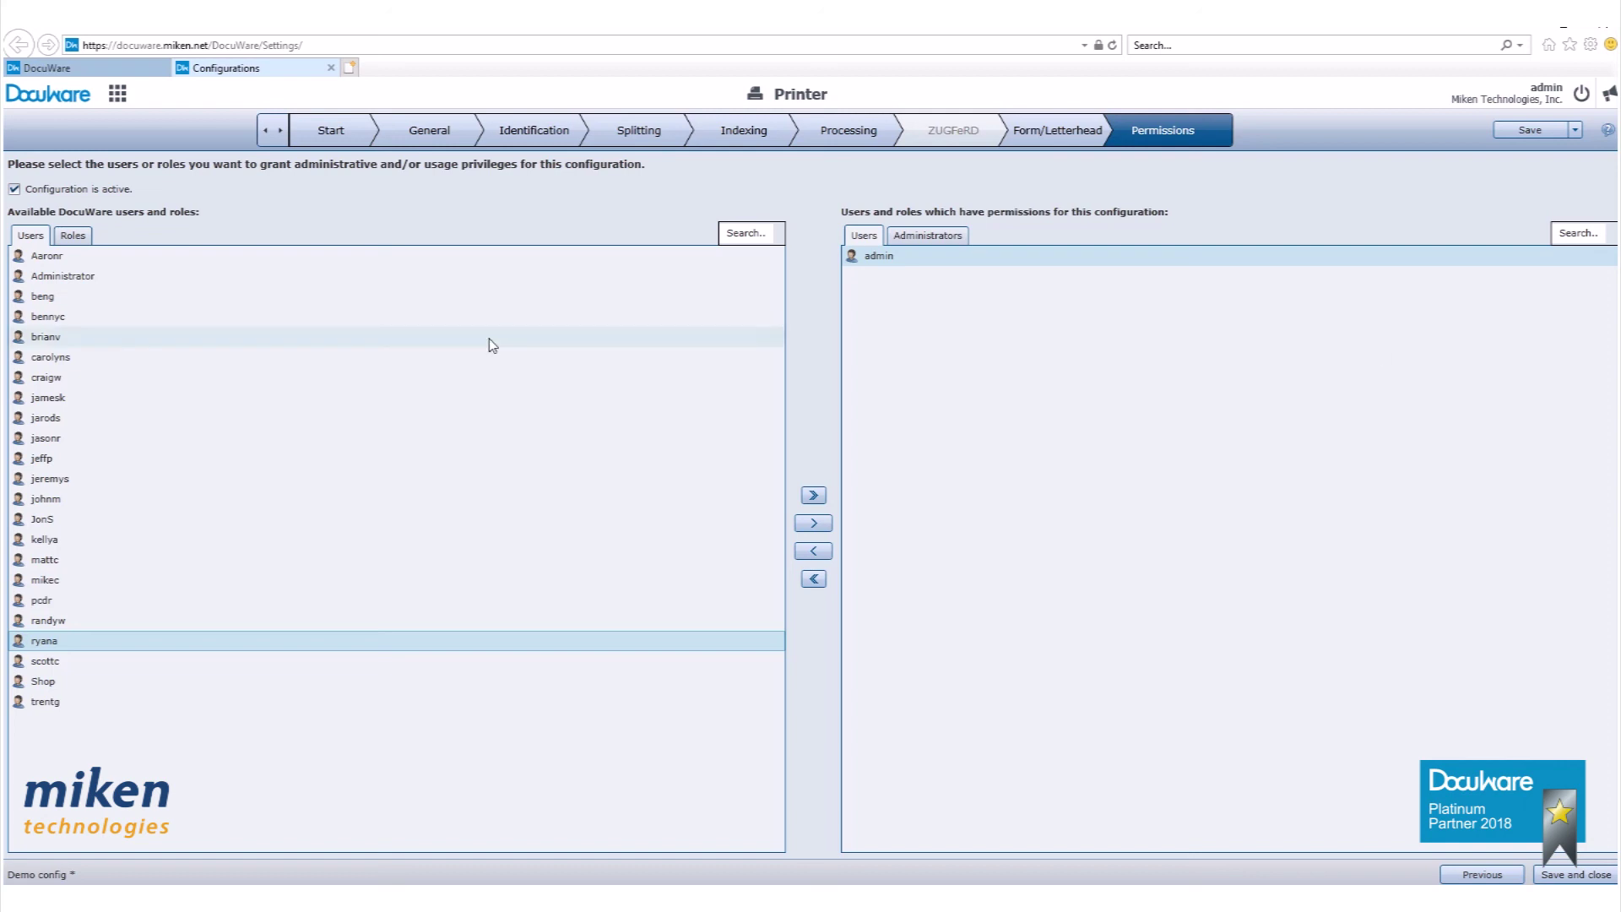
{"action": "left_click", "coordinate": [814, 522]}
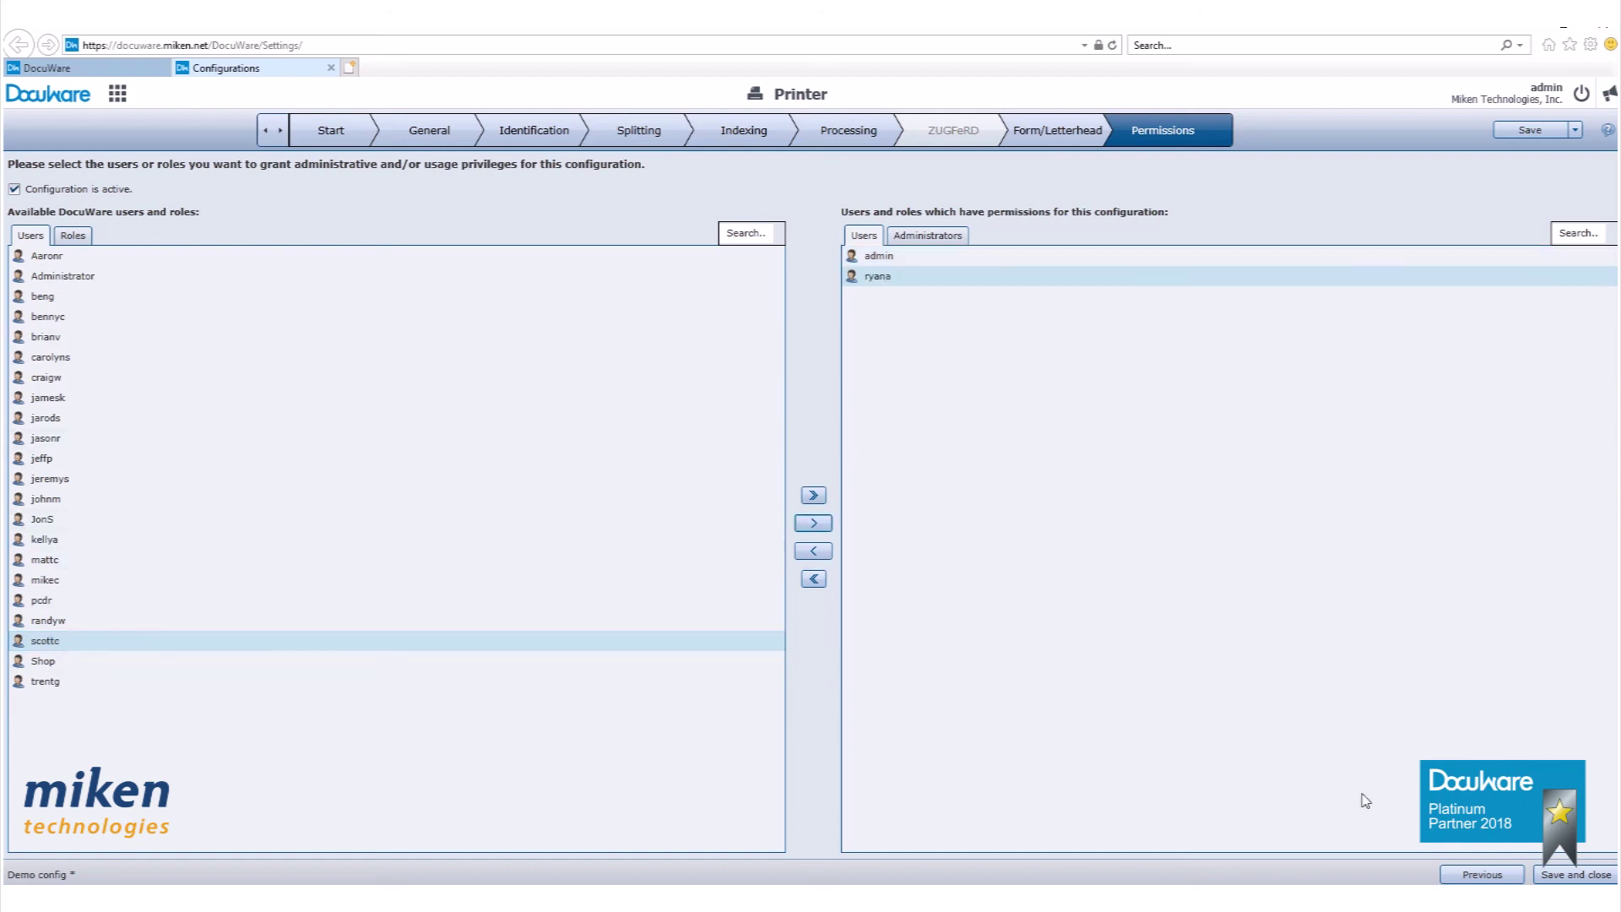
{"action": "left_click", "coordinate": [1558, 875]}
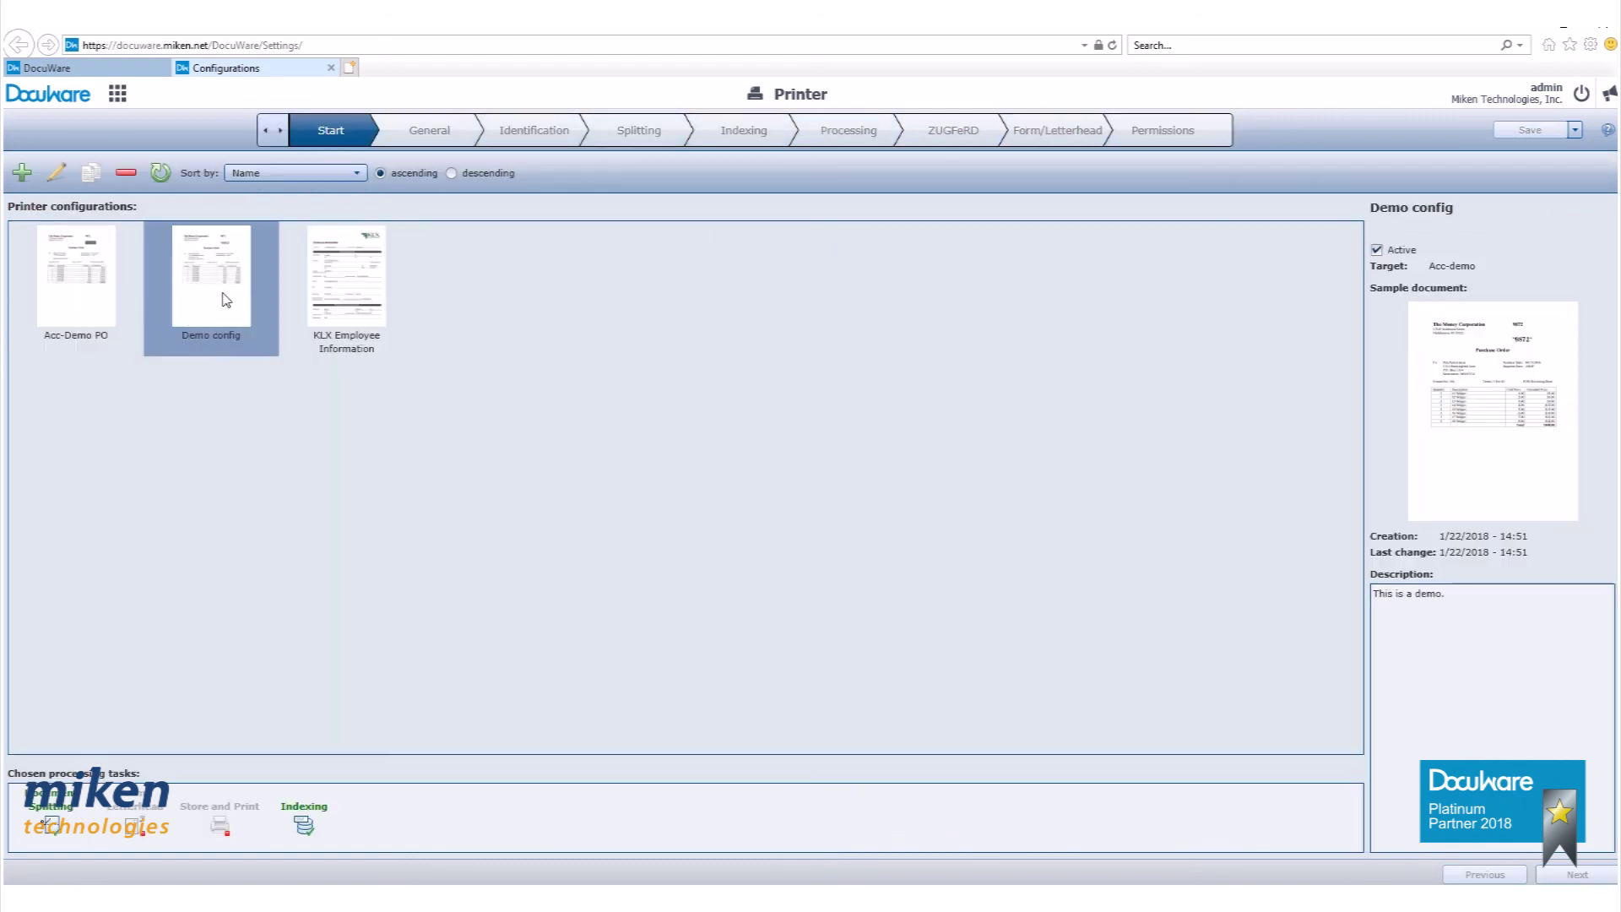
{"action": "left_click", "coordinate": [331, 67]}
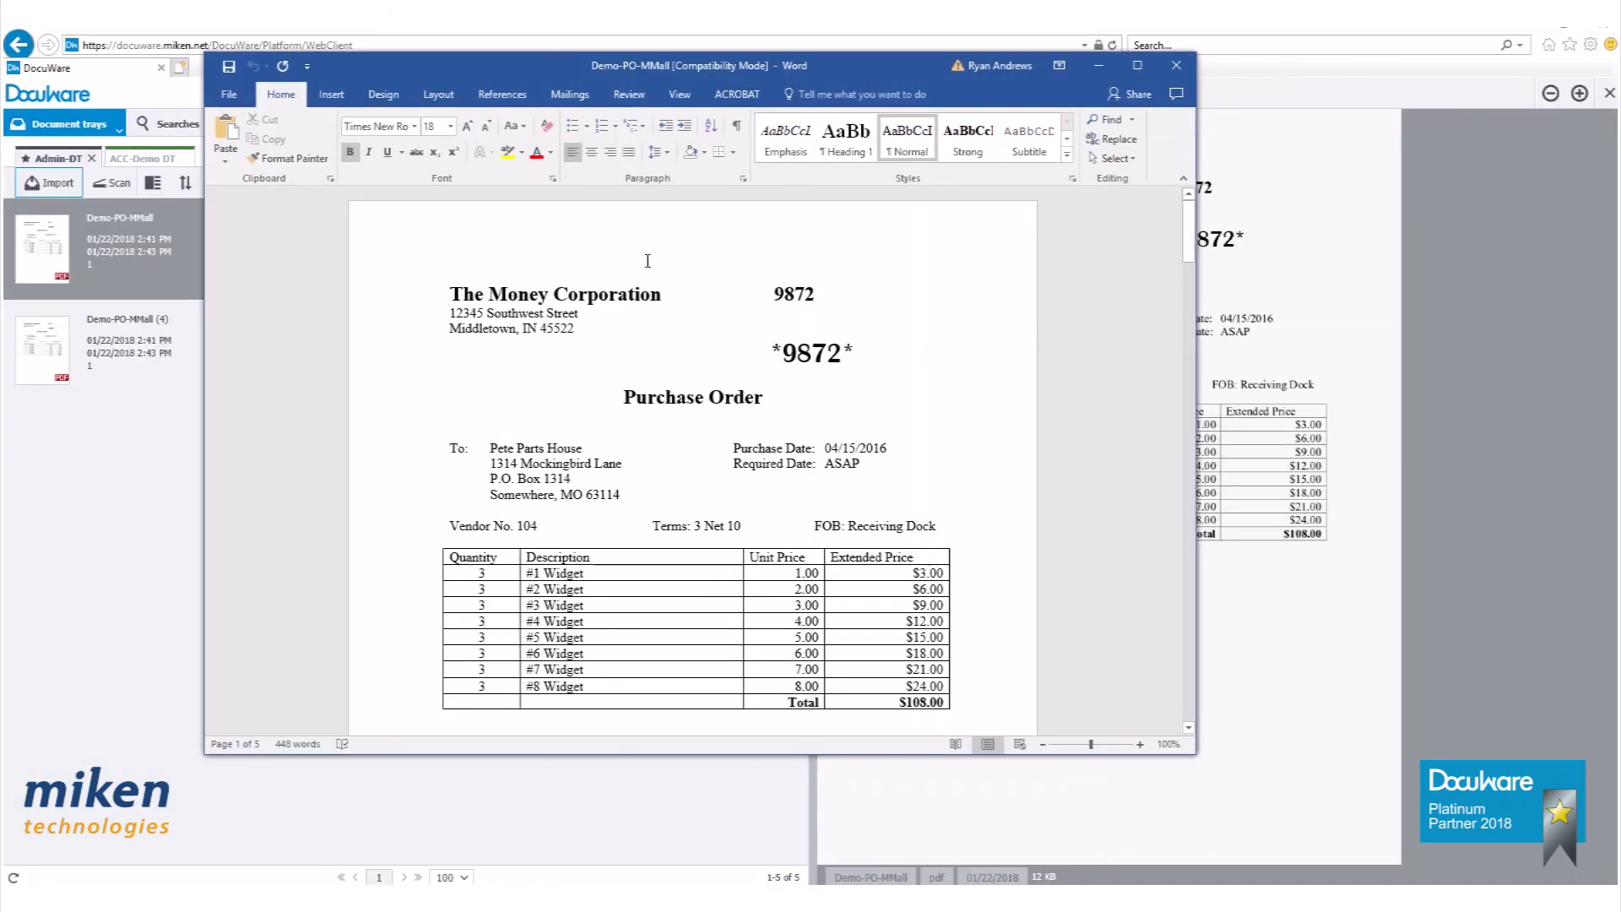
Print the Demo-PO-MMall purchase order to DocuWare Printer from Word, then minimize Word
{"action": "left_click", "coordinate": [246, 101]}
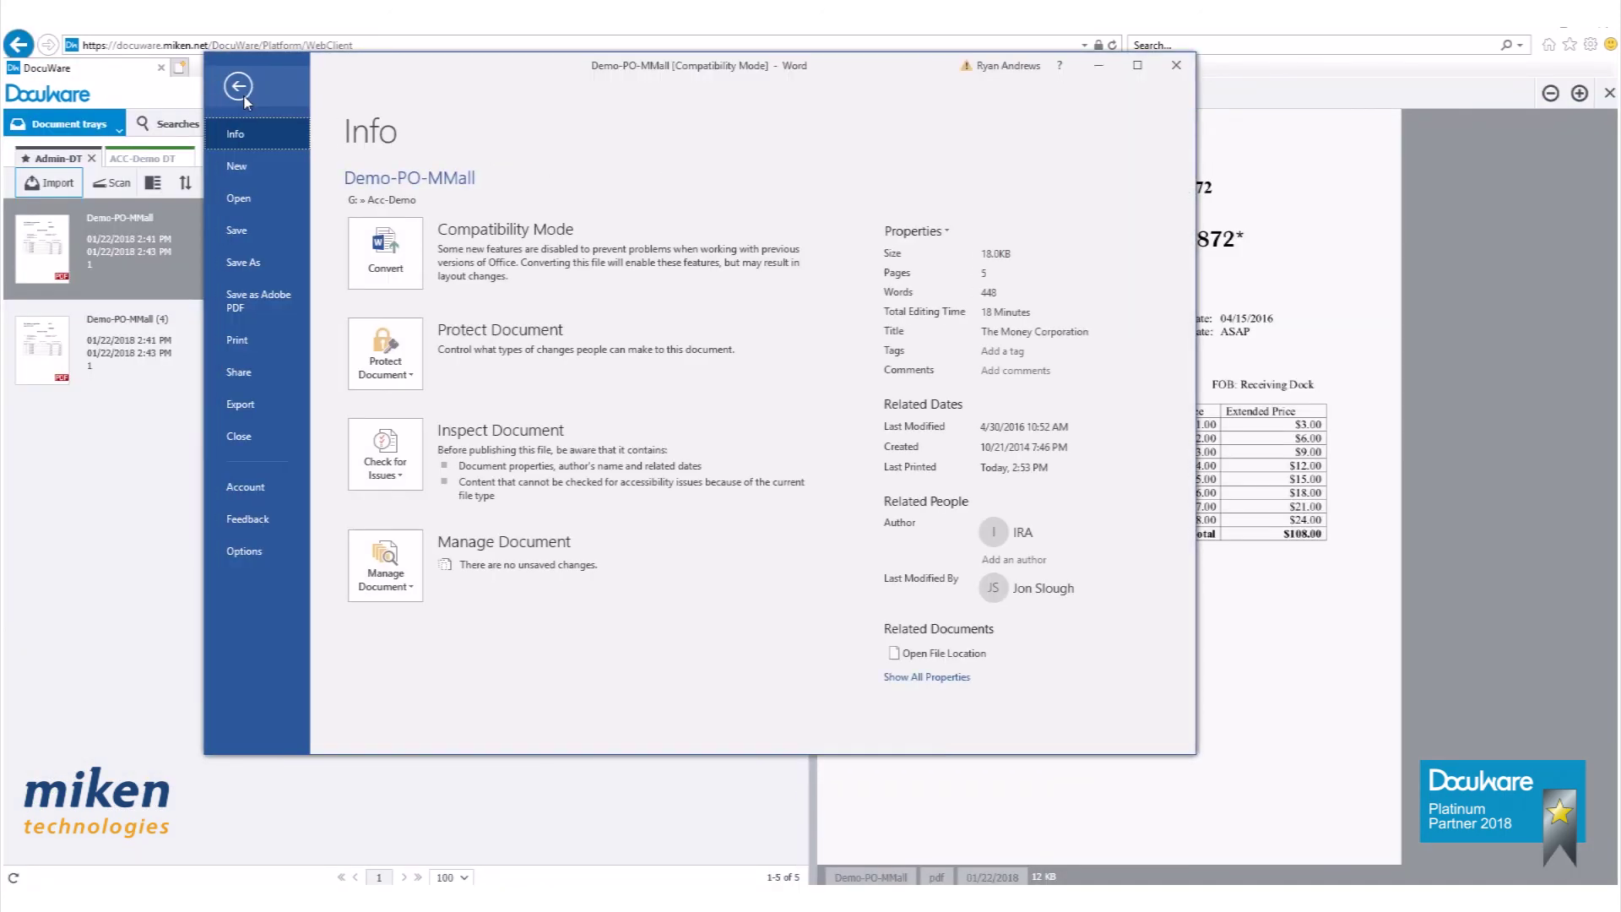
{"action": "left_click", "coordinate": [255, 343]}
{"action": "left_click", "coordinate": [491, 300]}
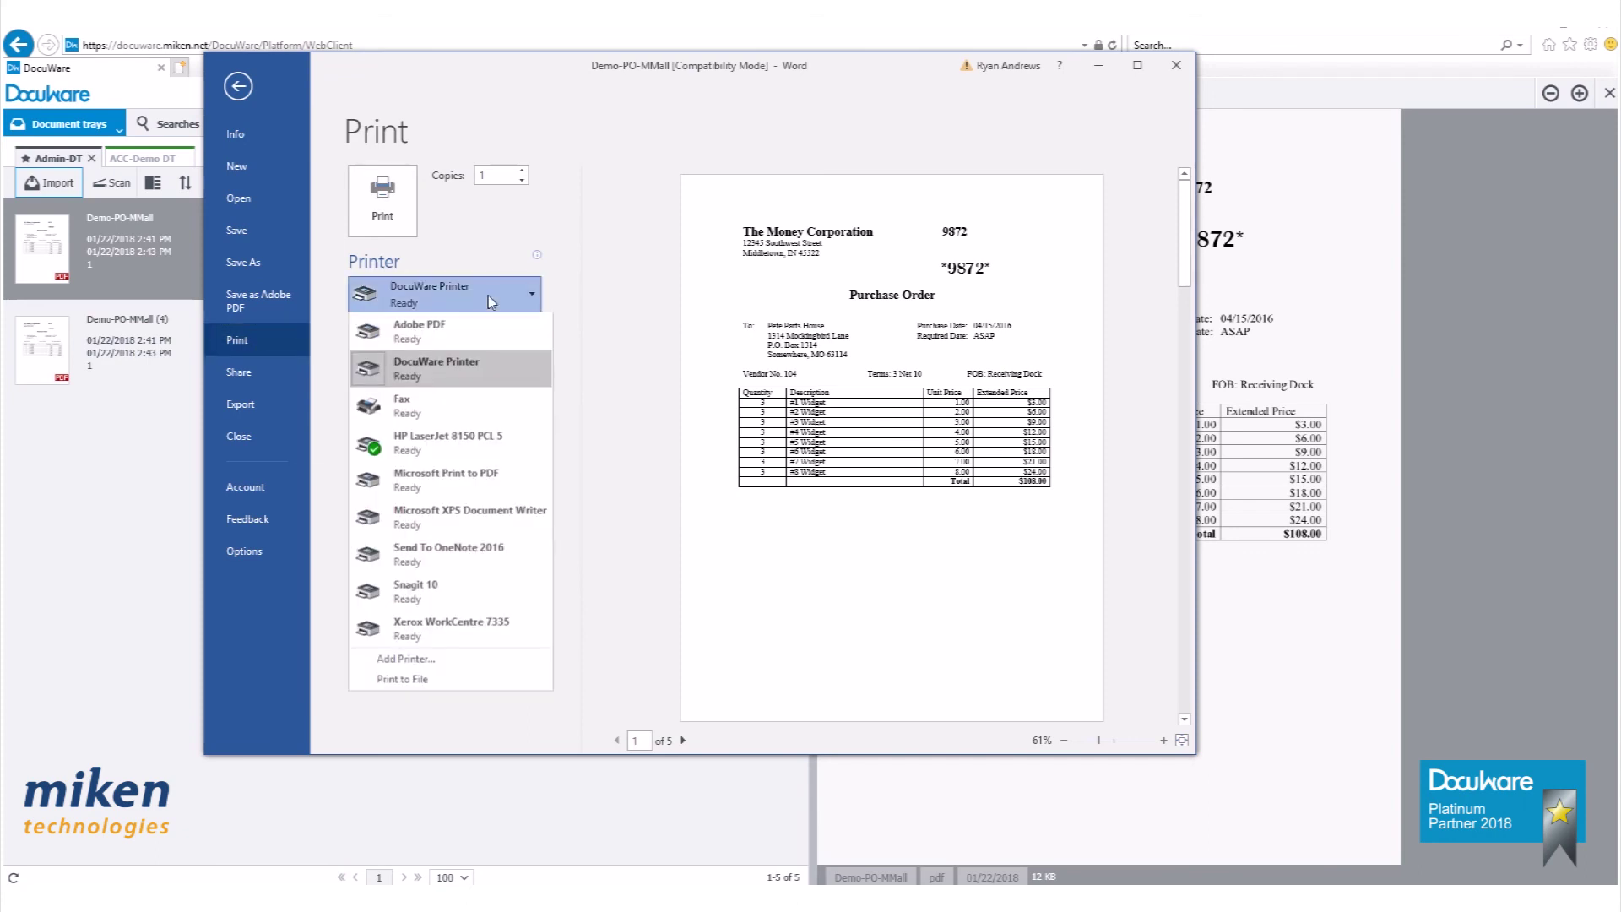
{"action": "left_click", "coordinate": [427, 369]}
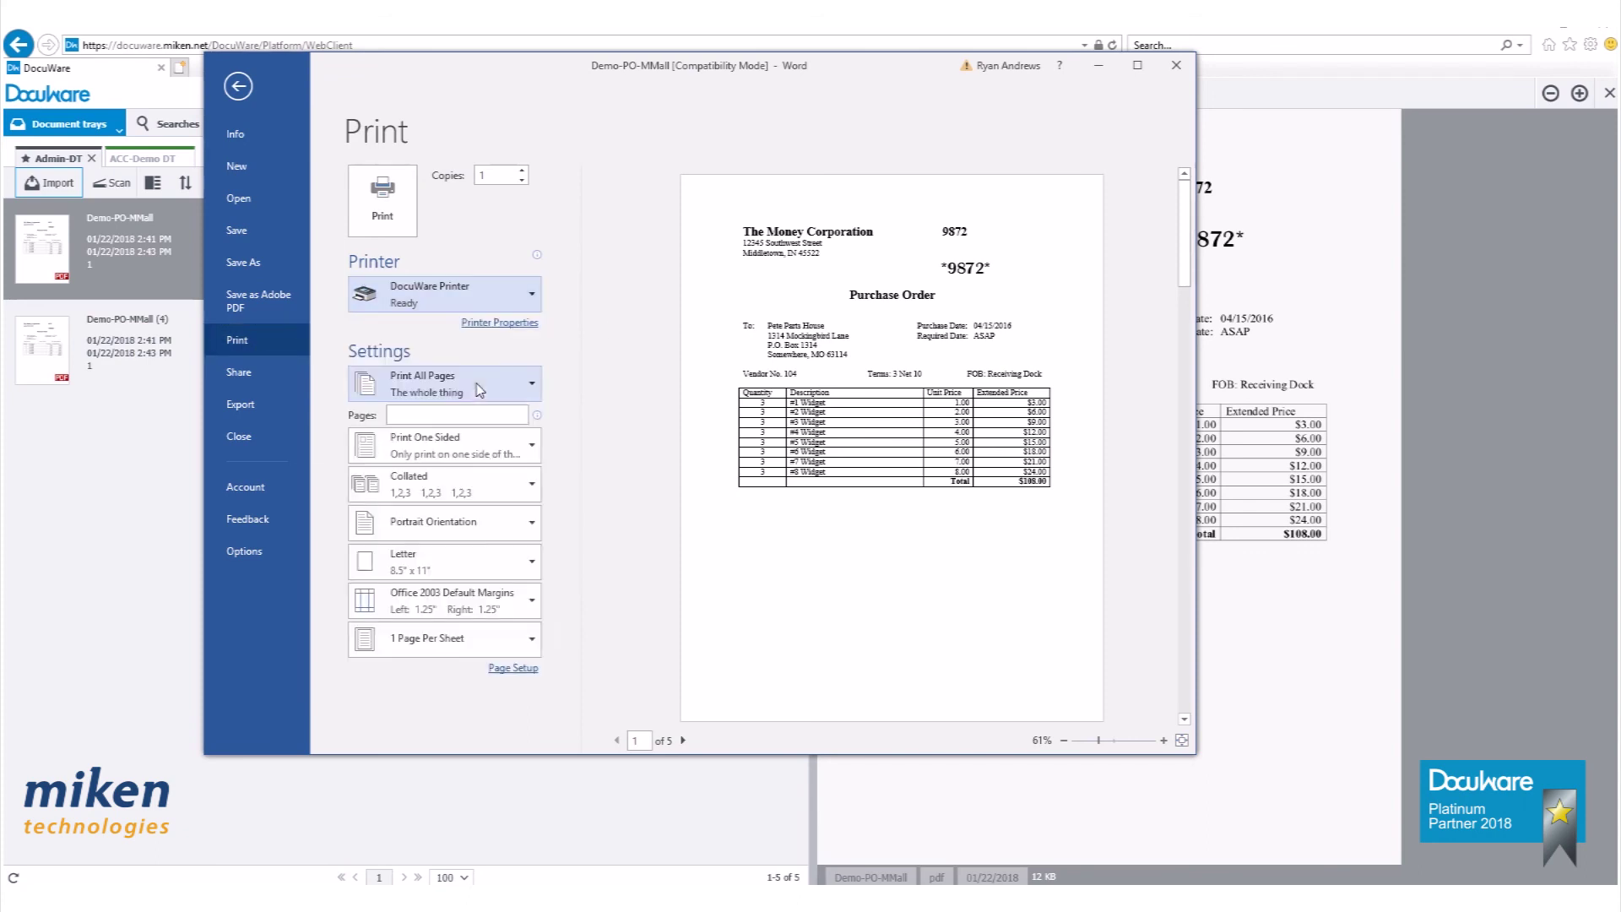
{"action": "left_click", "coordinate": [384, 215]}
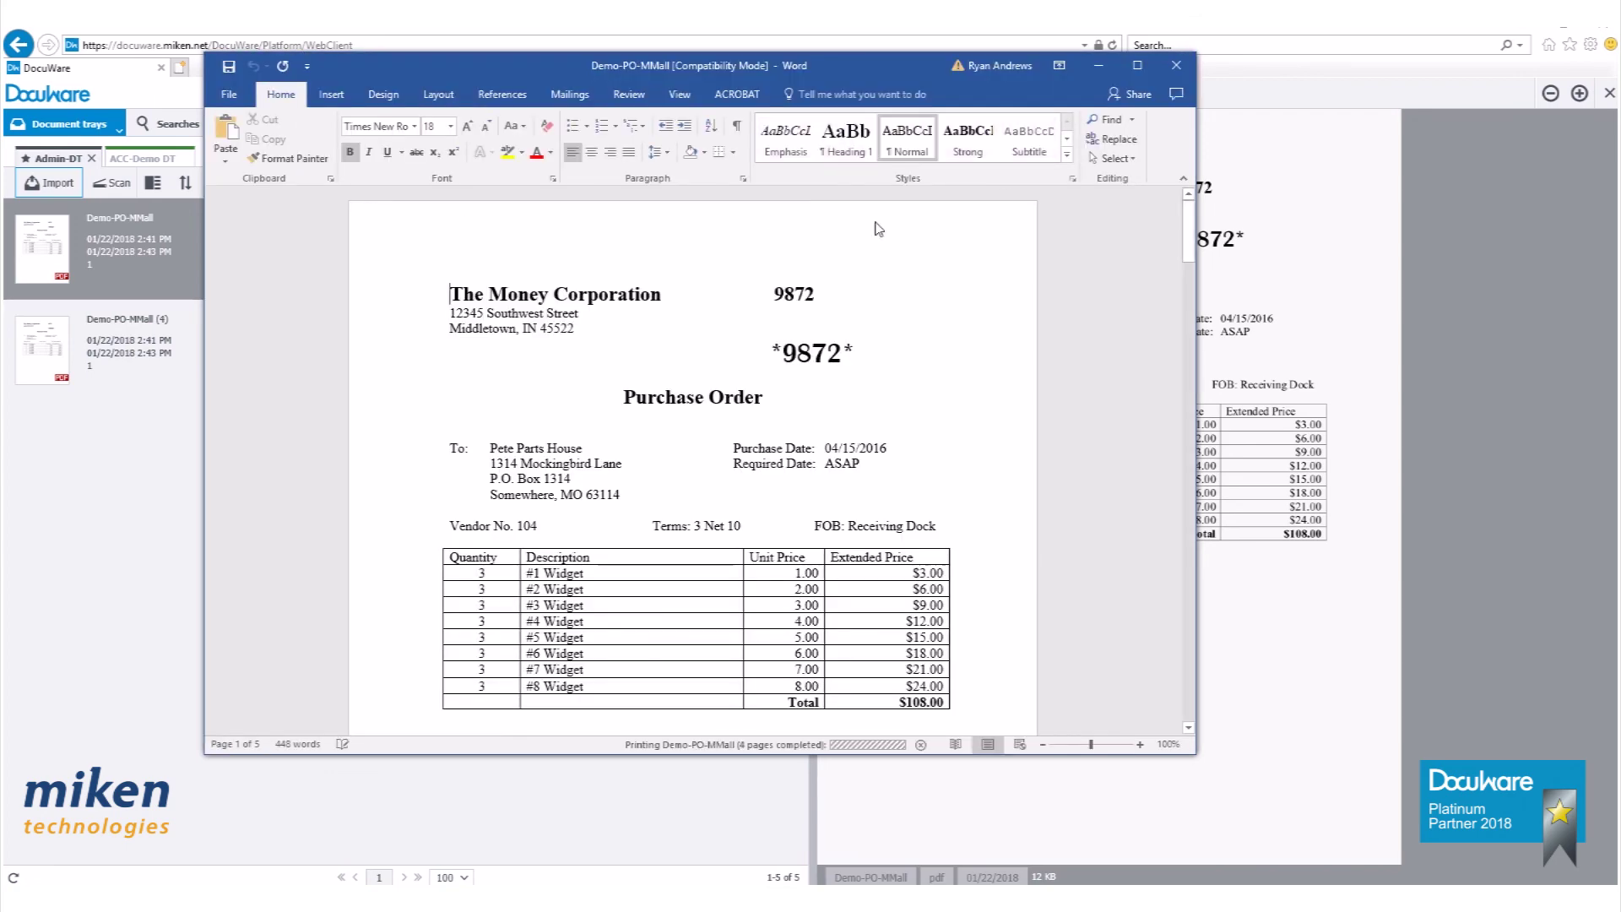
{"action": "left_click", "coordinate": [1096, 68]}
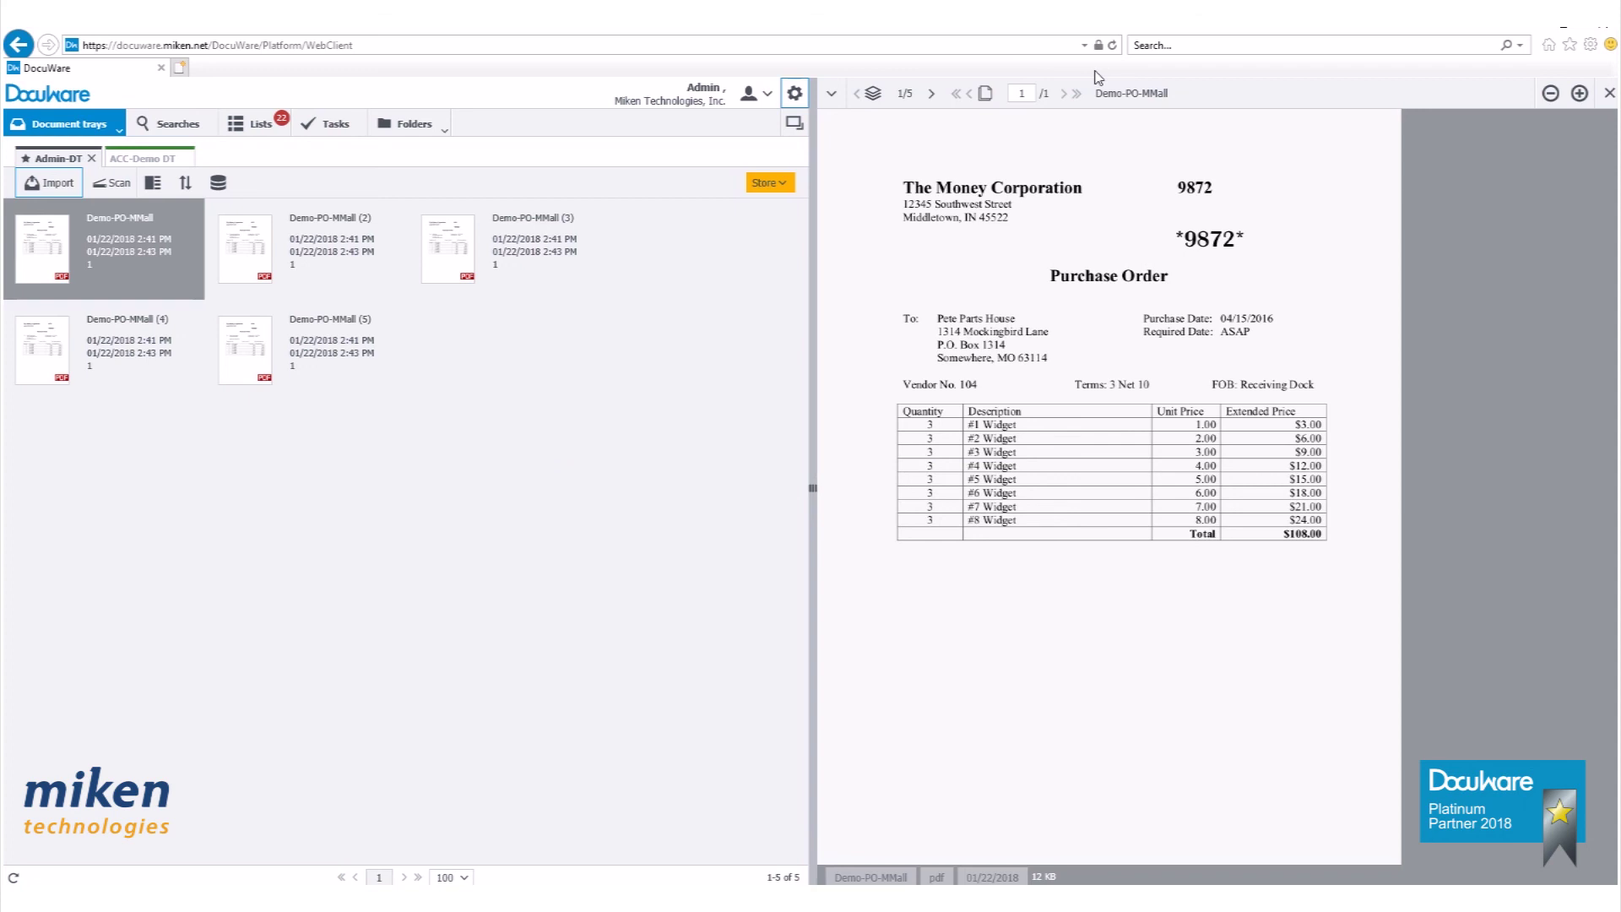
Show the Searches results listing stored documents with vendor, document type and status
{"action": "left_click", "coordinate": [190, 127]}
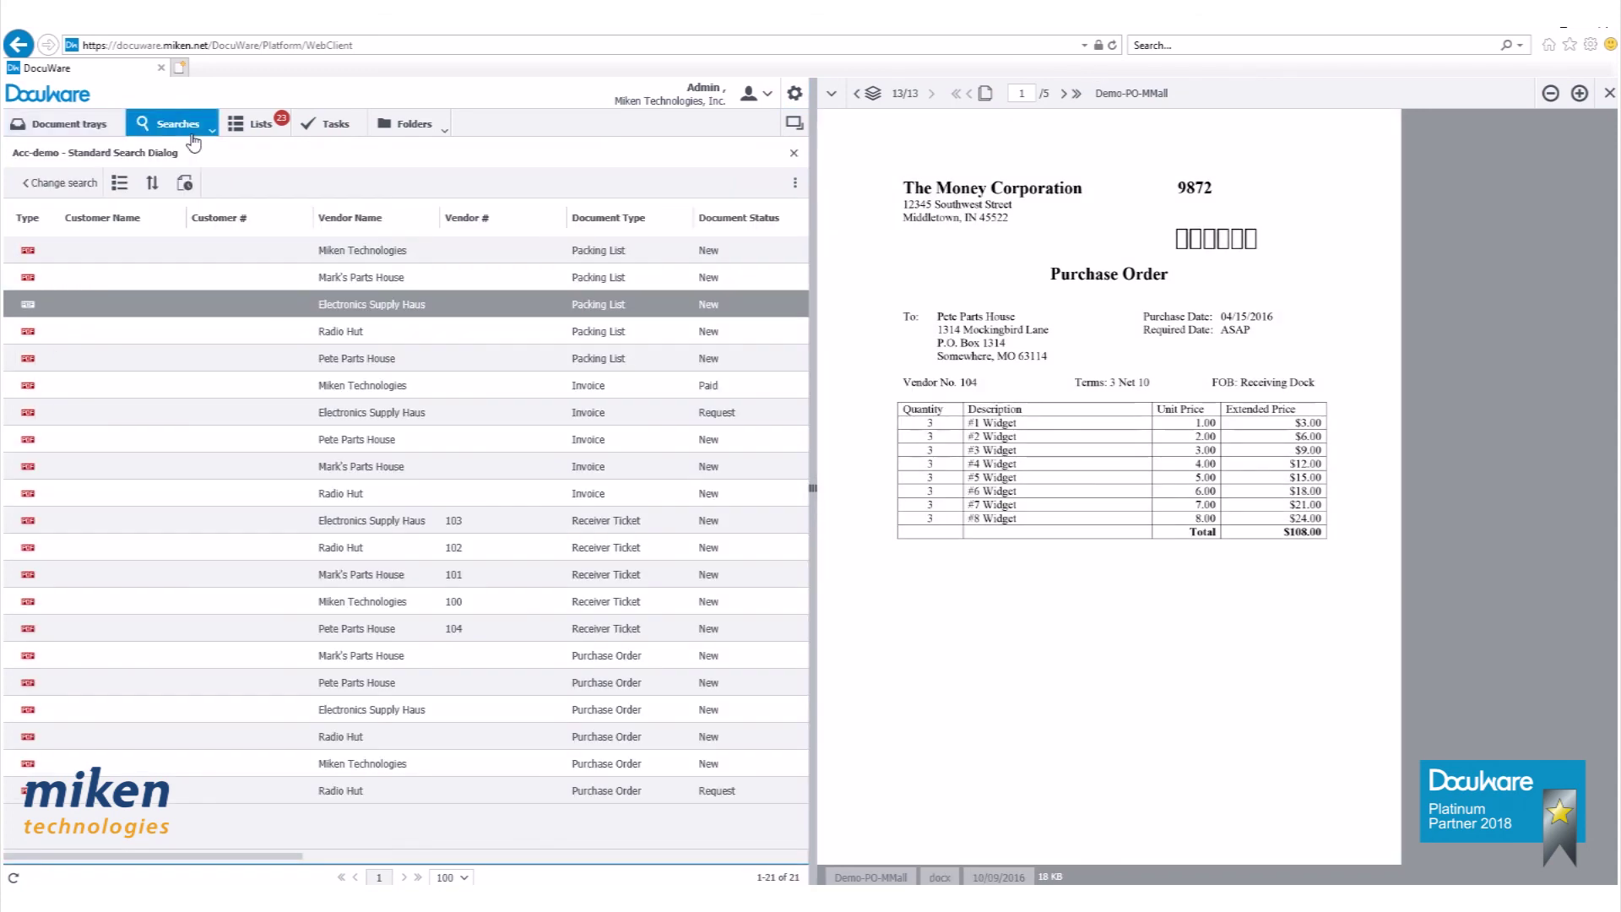